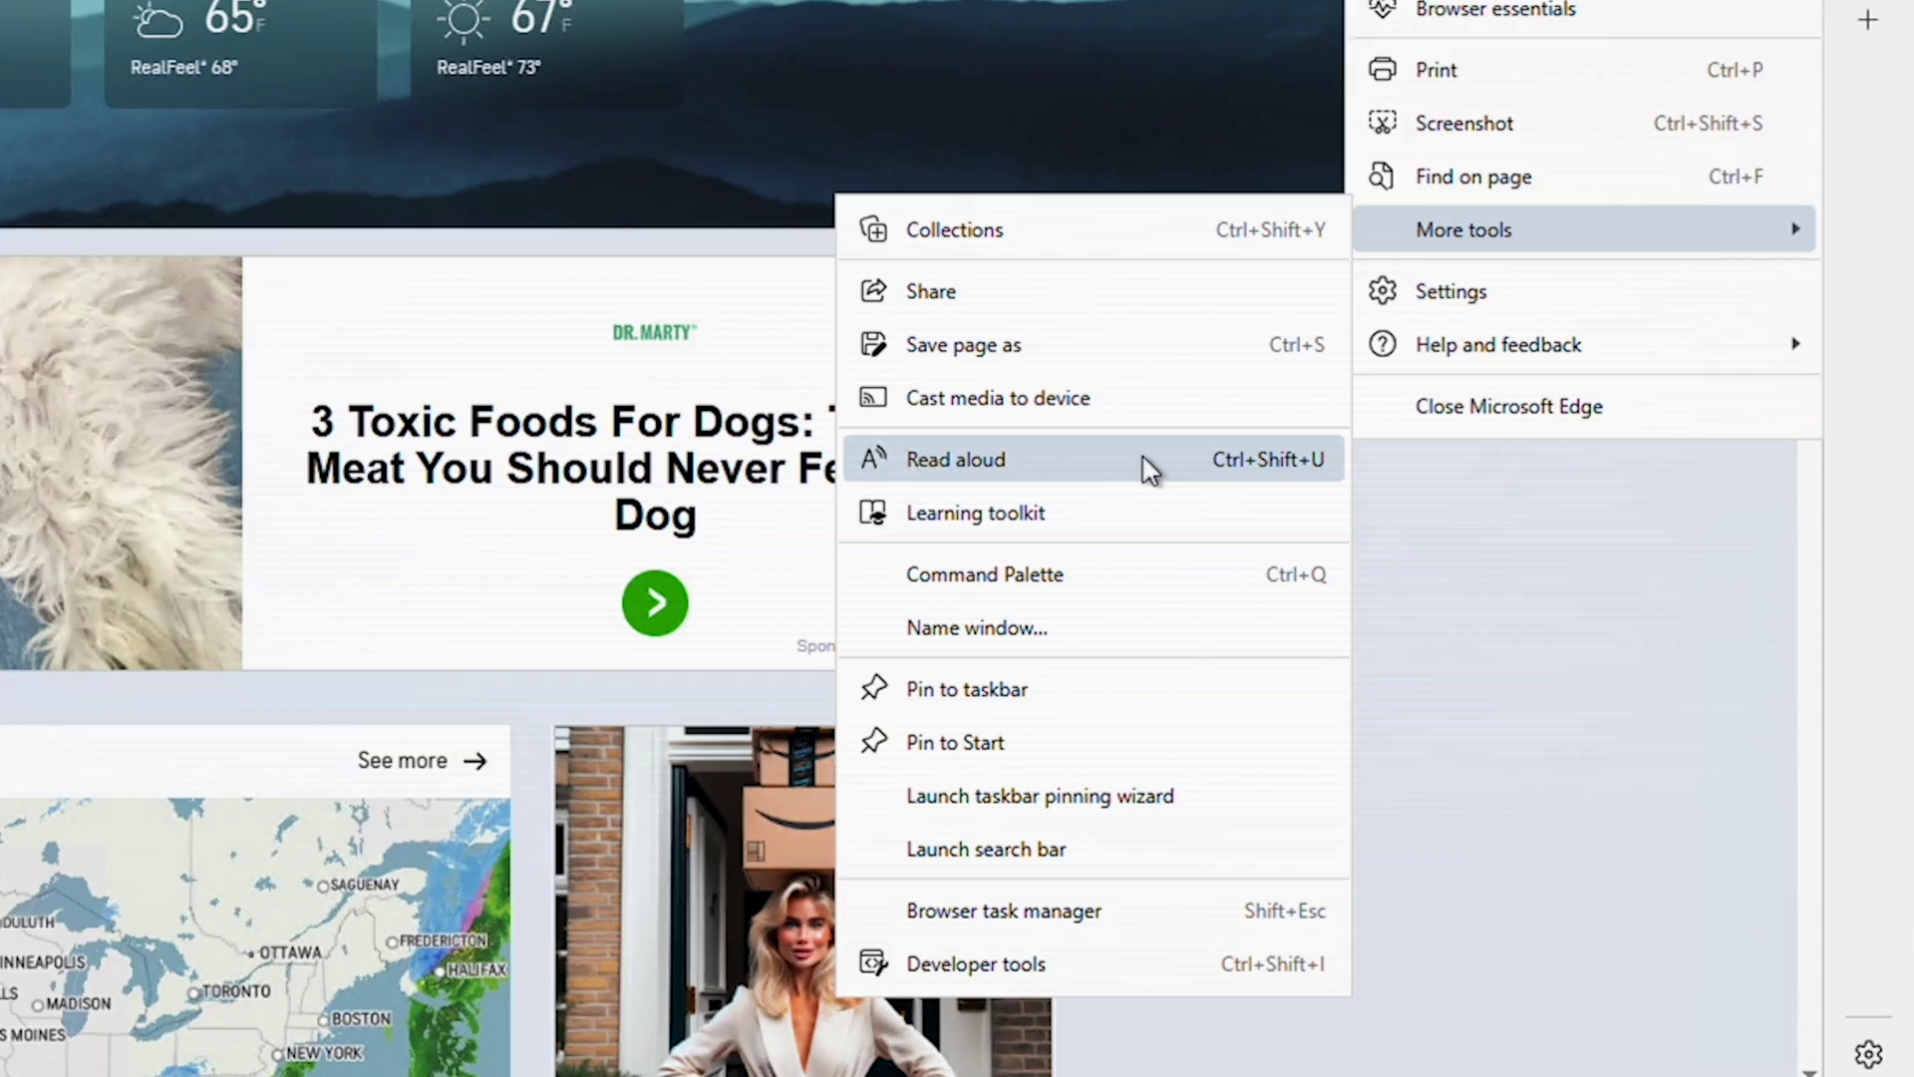
# - Launch Microsoft Edge and go to accuweather.com
pyautogui.click(1009, 982)
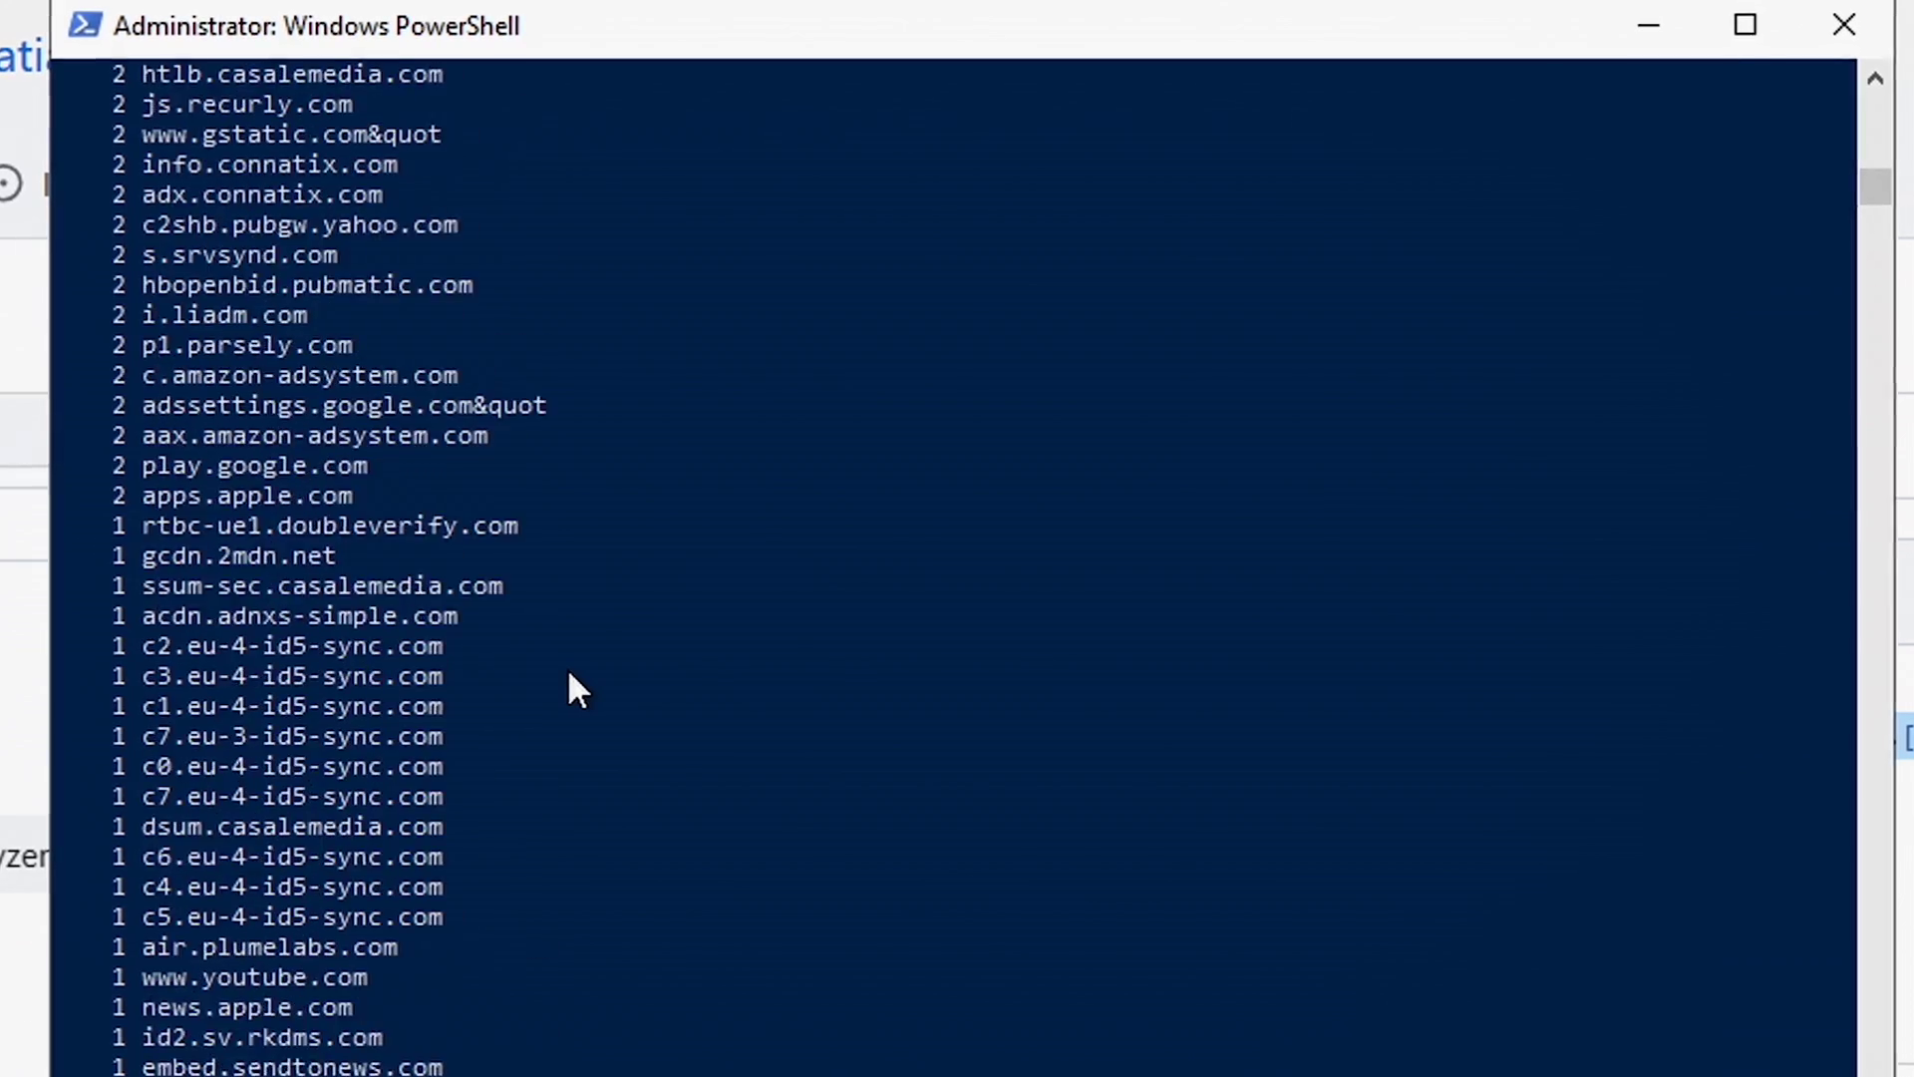
pyautogui.scroll(5, 566, 668)
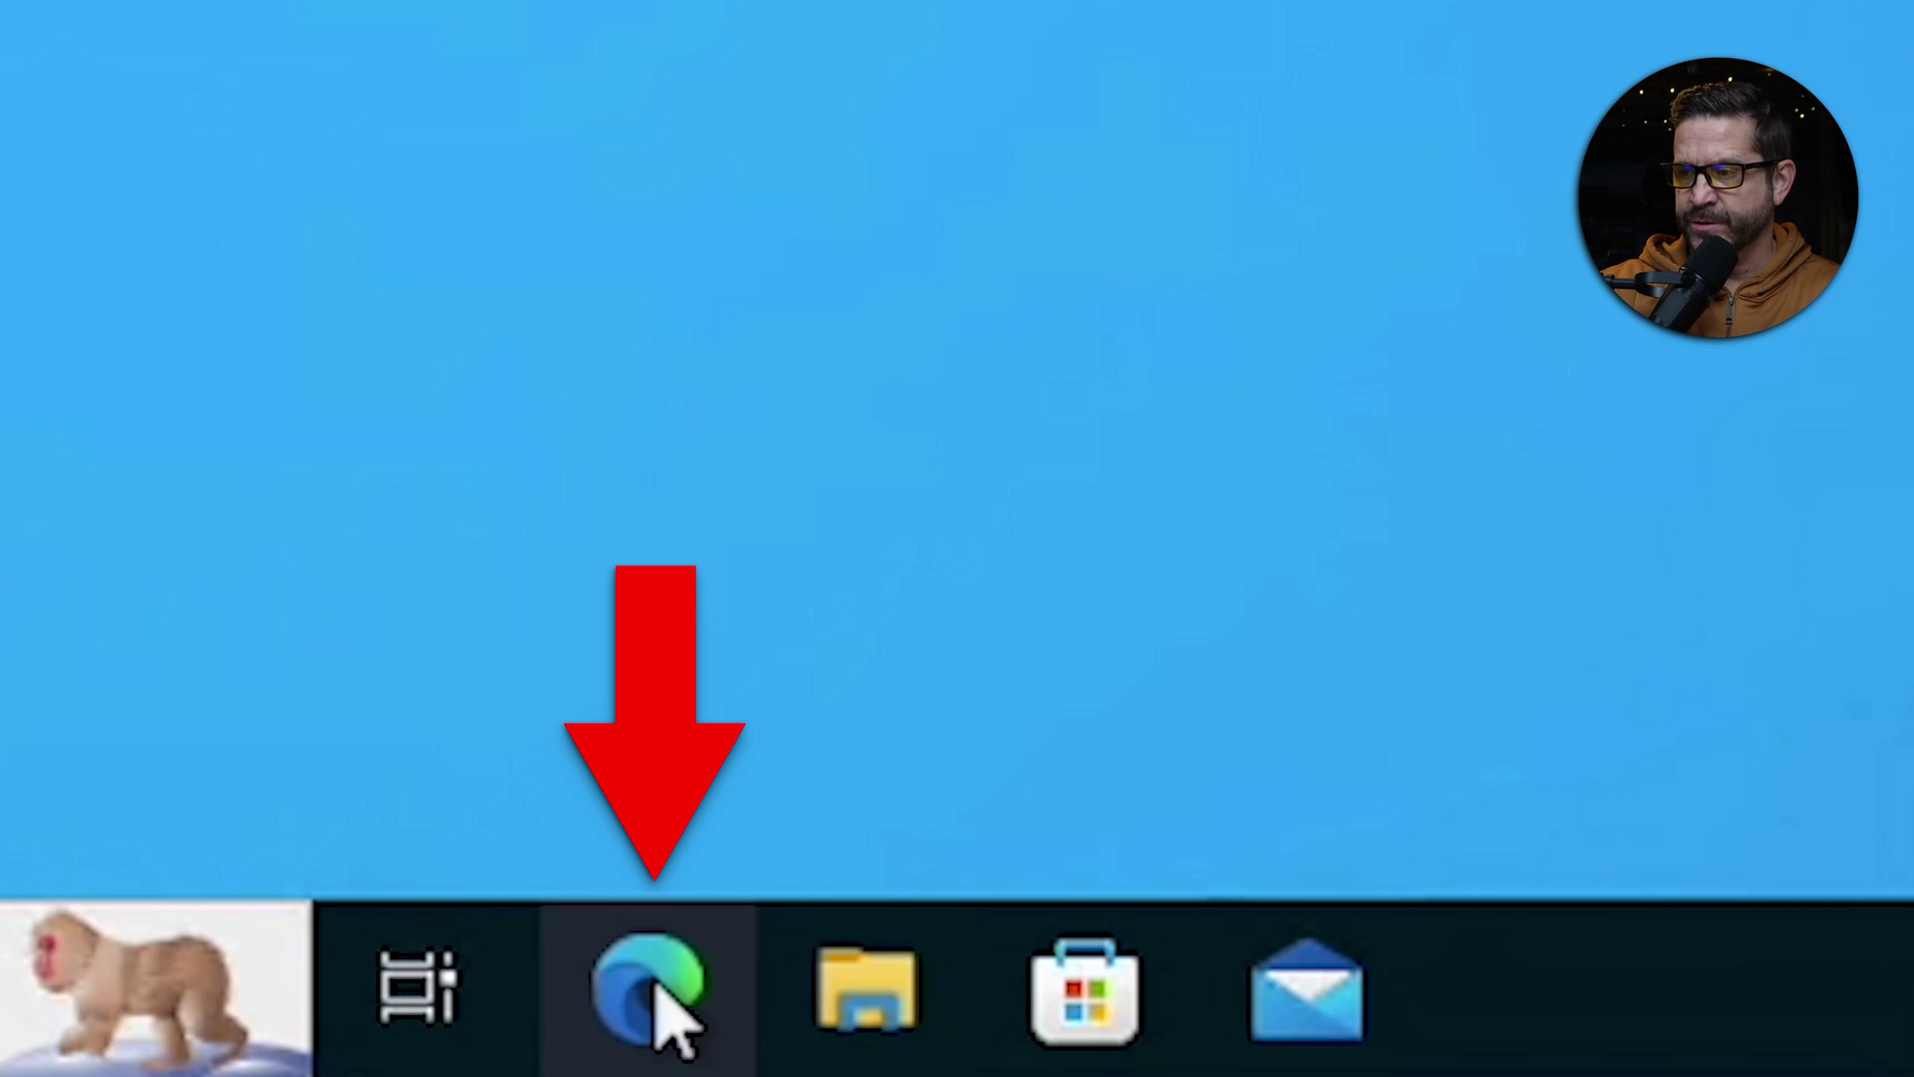
pyautogui.click(659, 999)
pyautogui.write('accuweather.com')
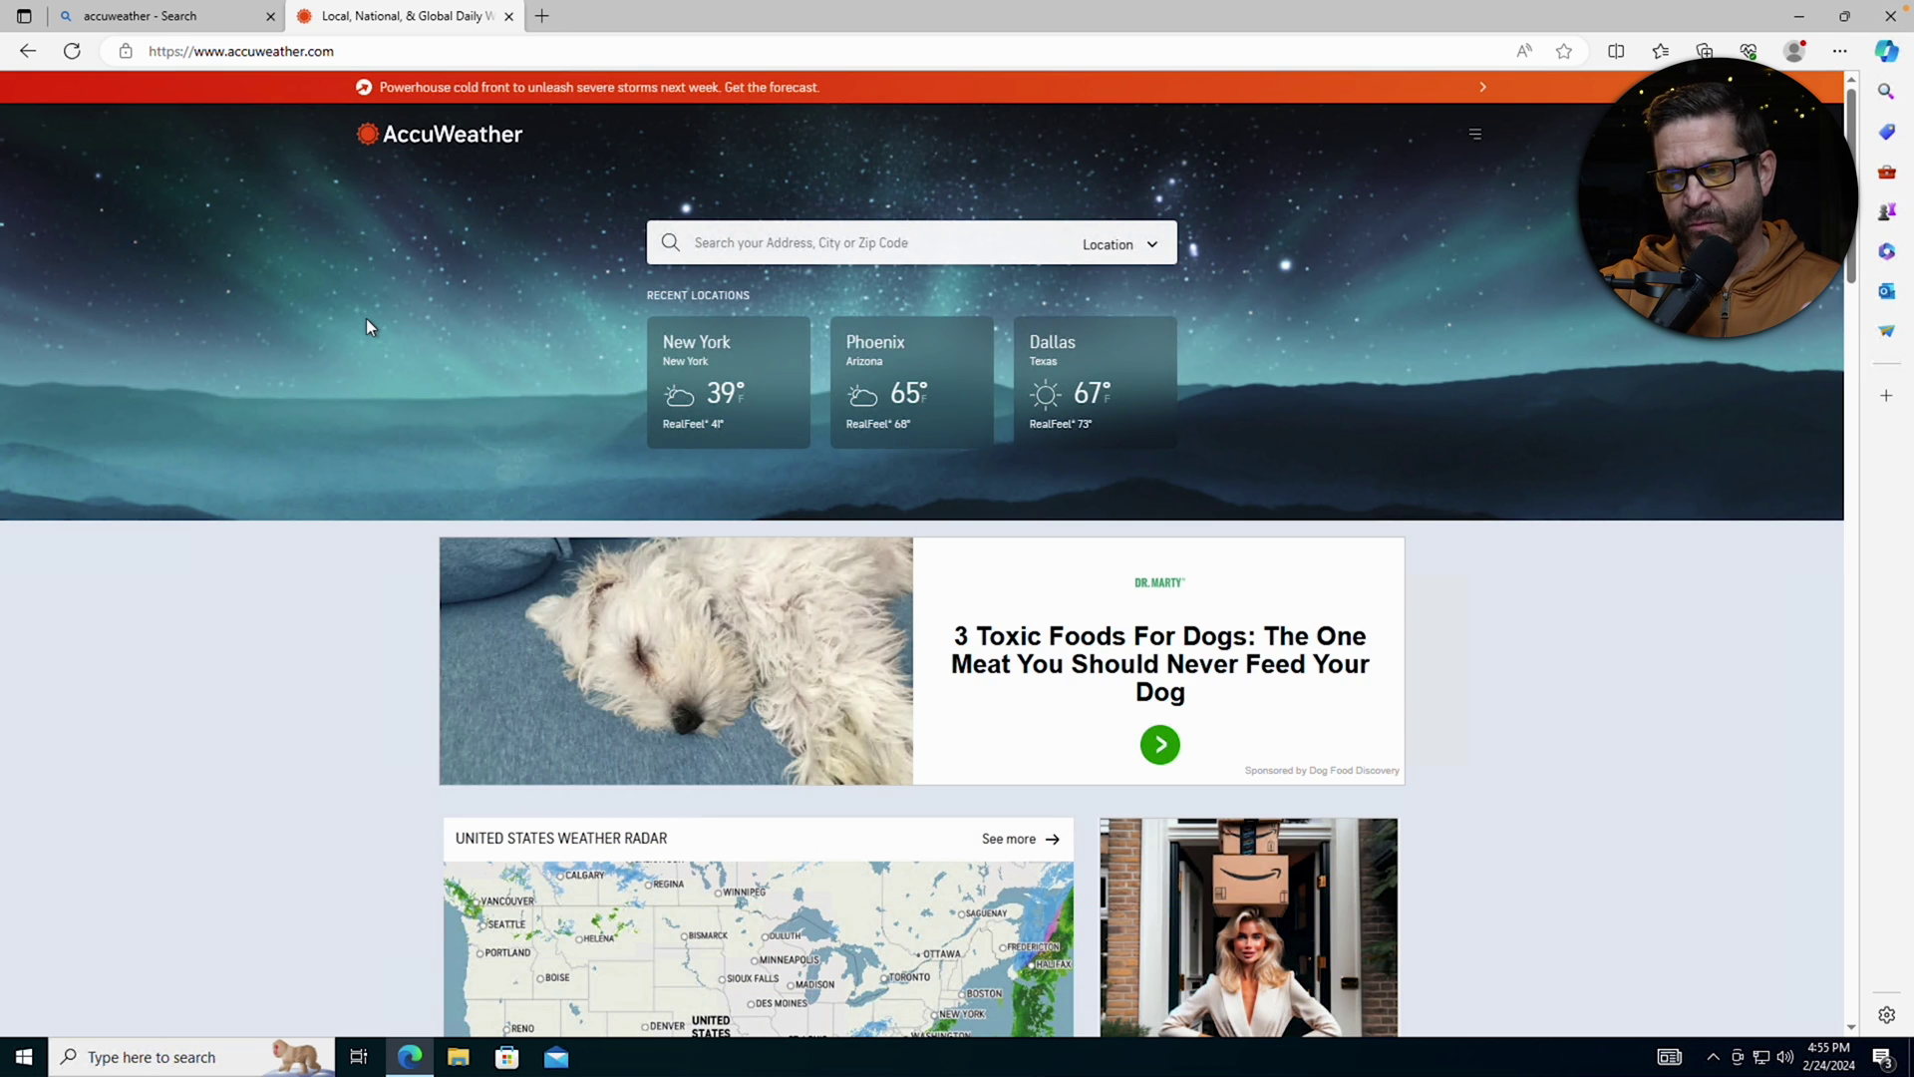
# - Open Developer Tools from the browser menu to view the page's Elements panel
pyautogui.click(1840, 55)
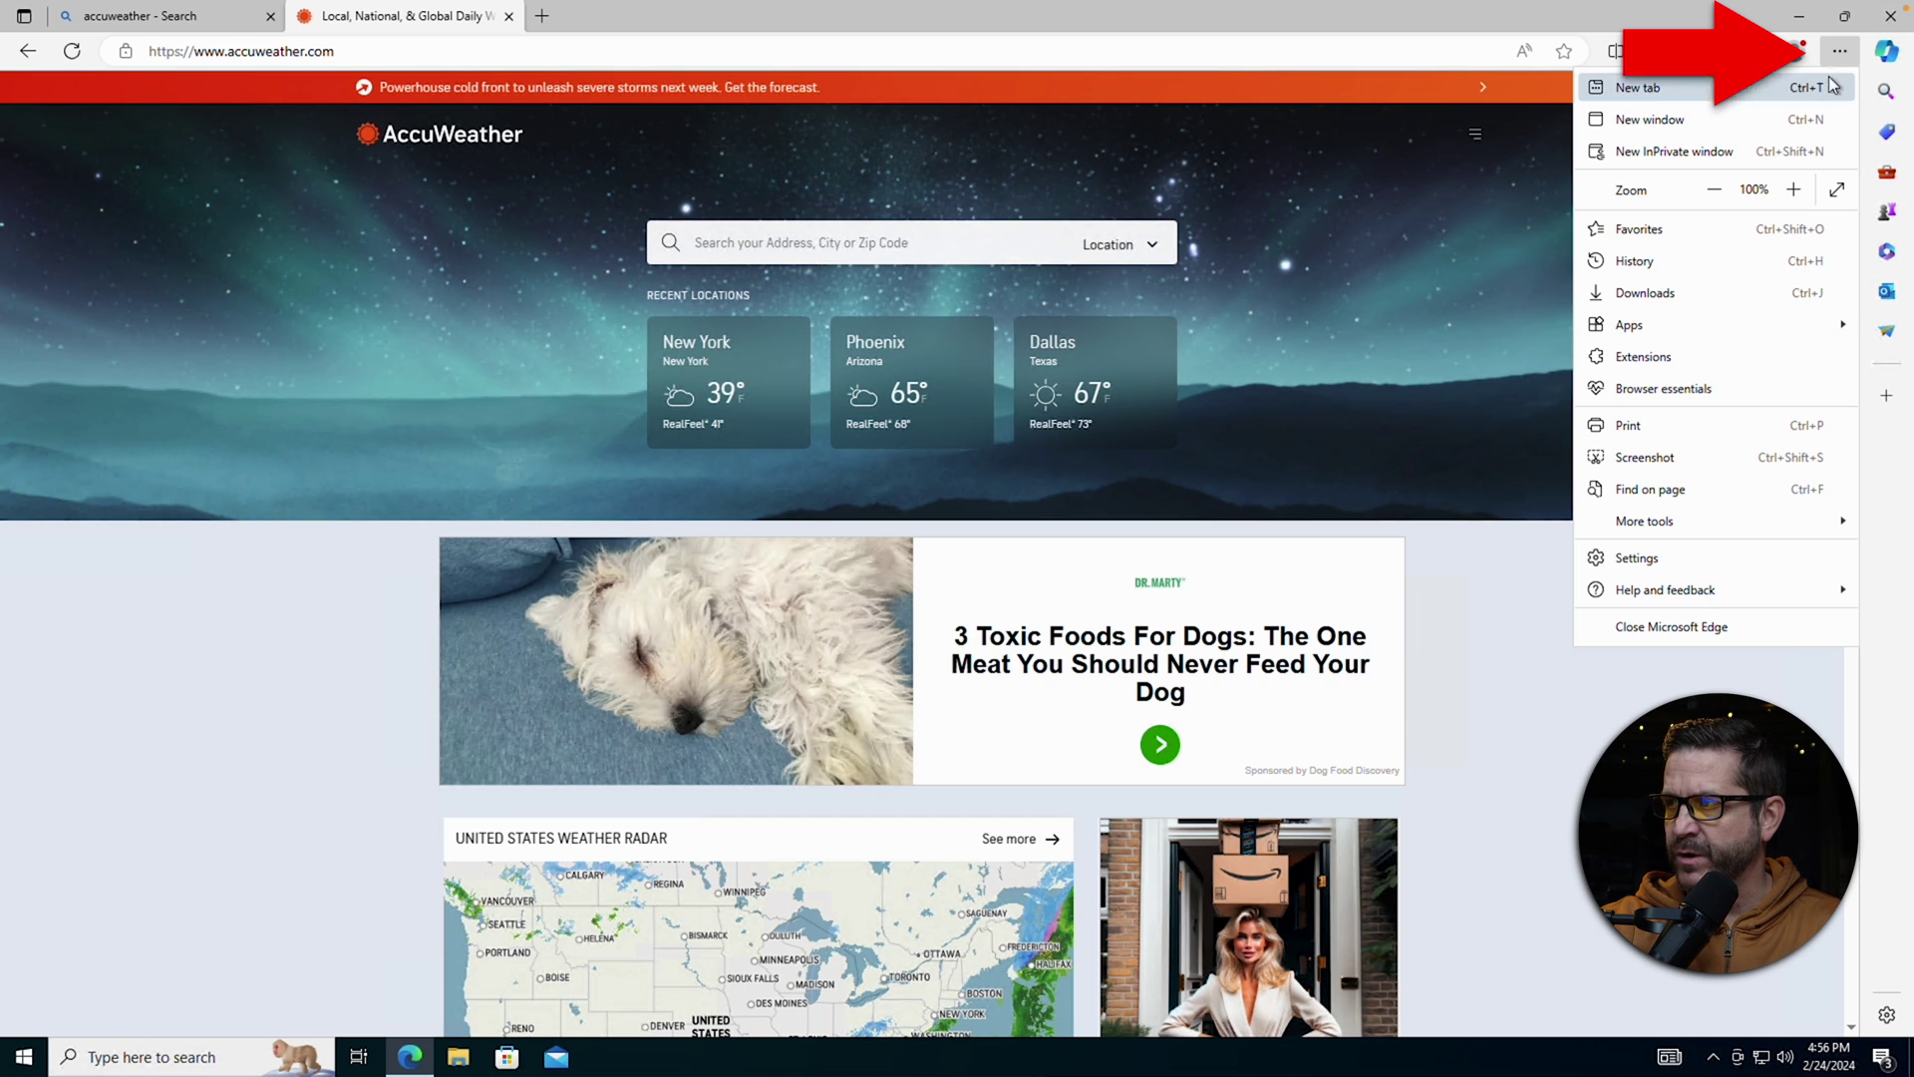
pyautogui.moveTo(1663, 526)
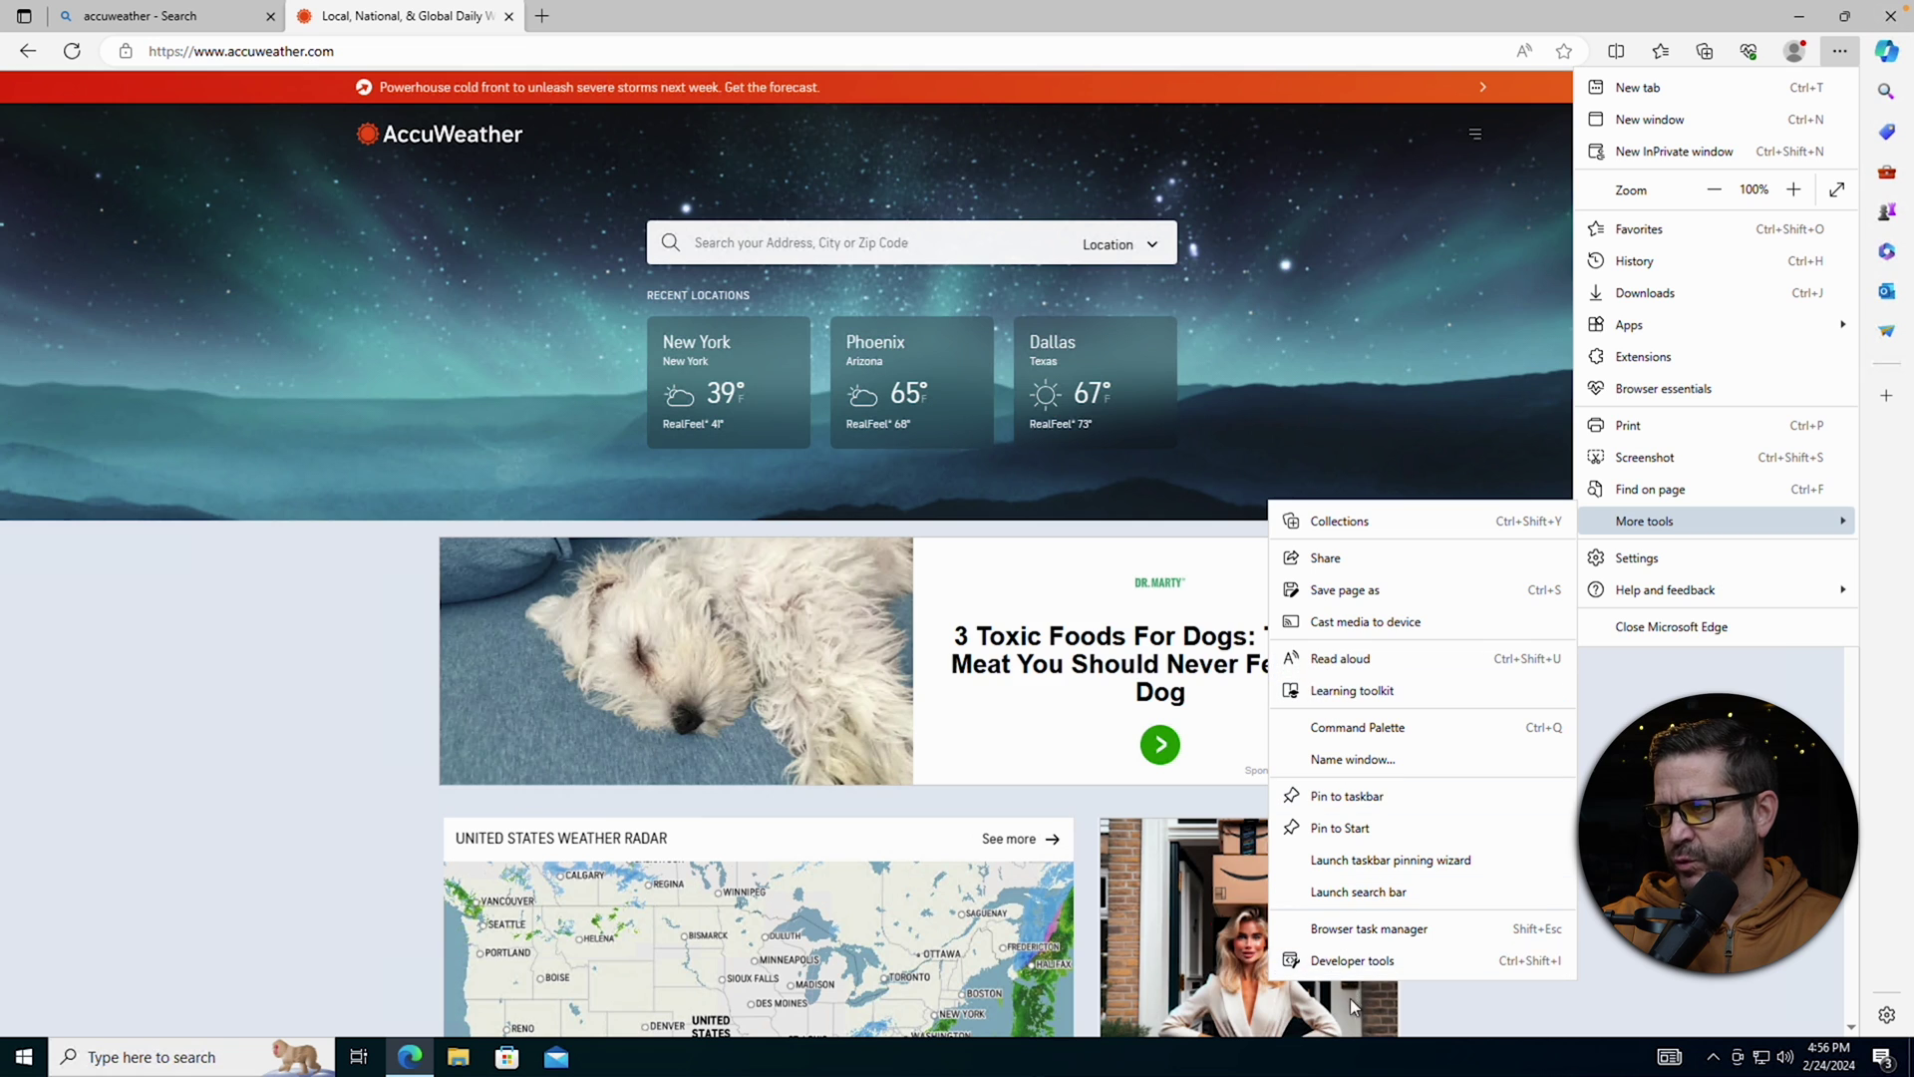
pyautogui.click(1374, 963)
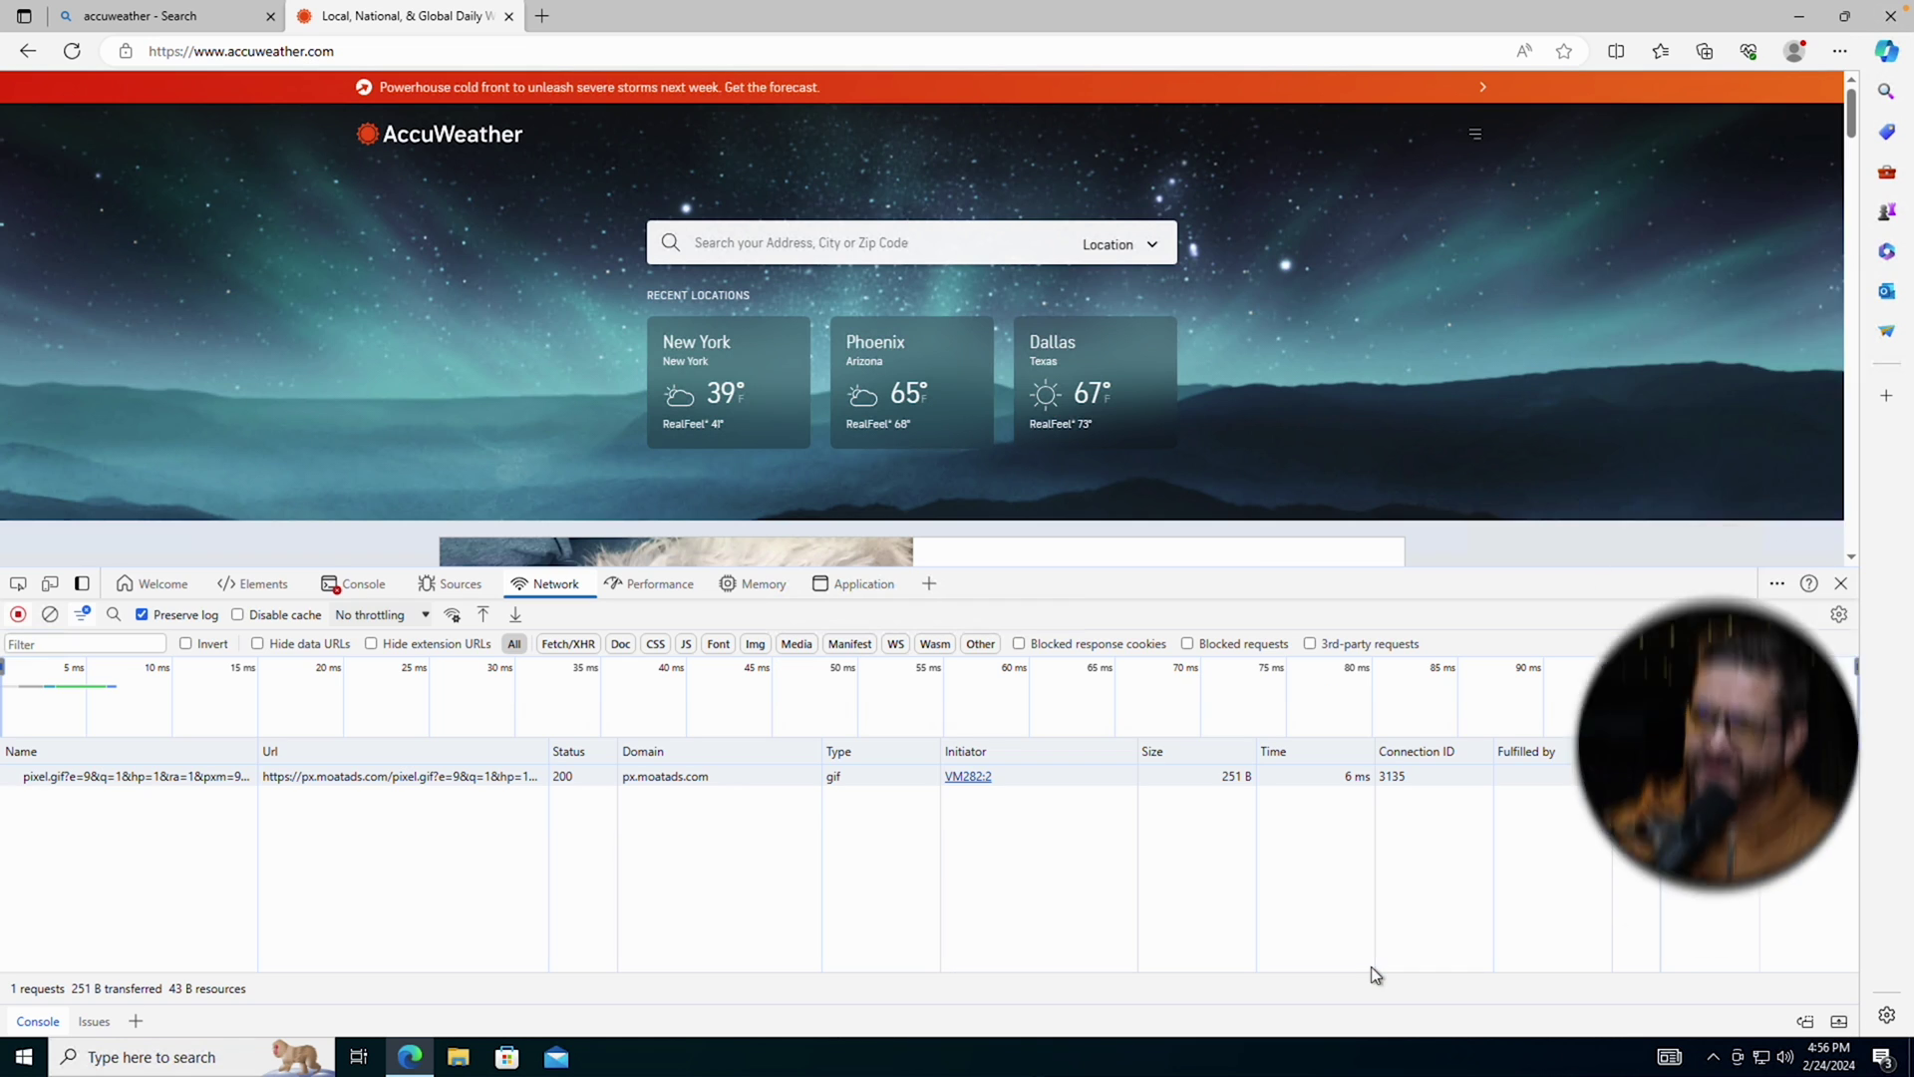
pyautogui.click(177, 587)
# - Switch DevTools to the Network panel and clear the request log
pyautogui.click(239, 584)
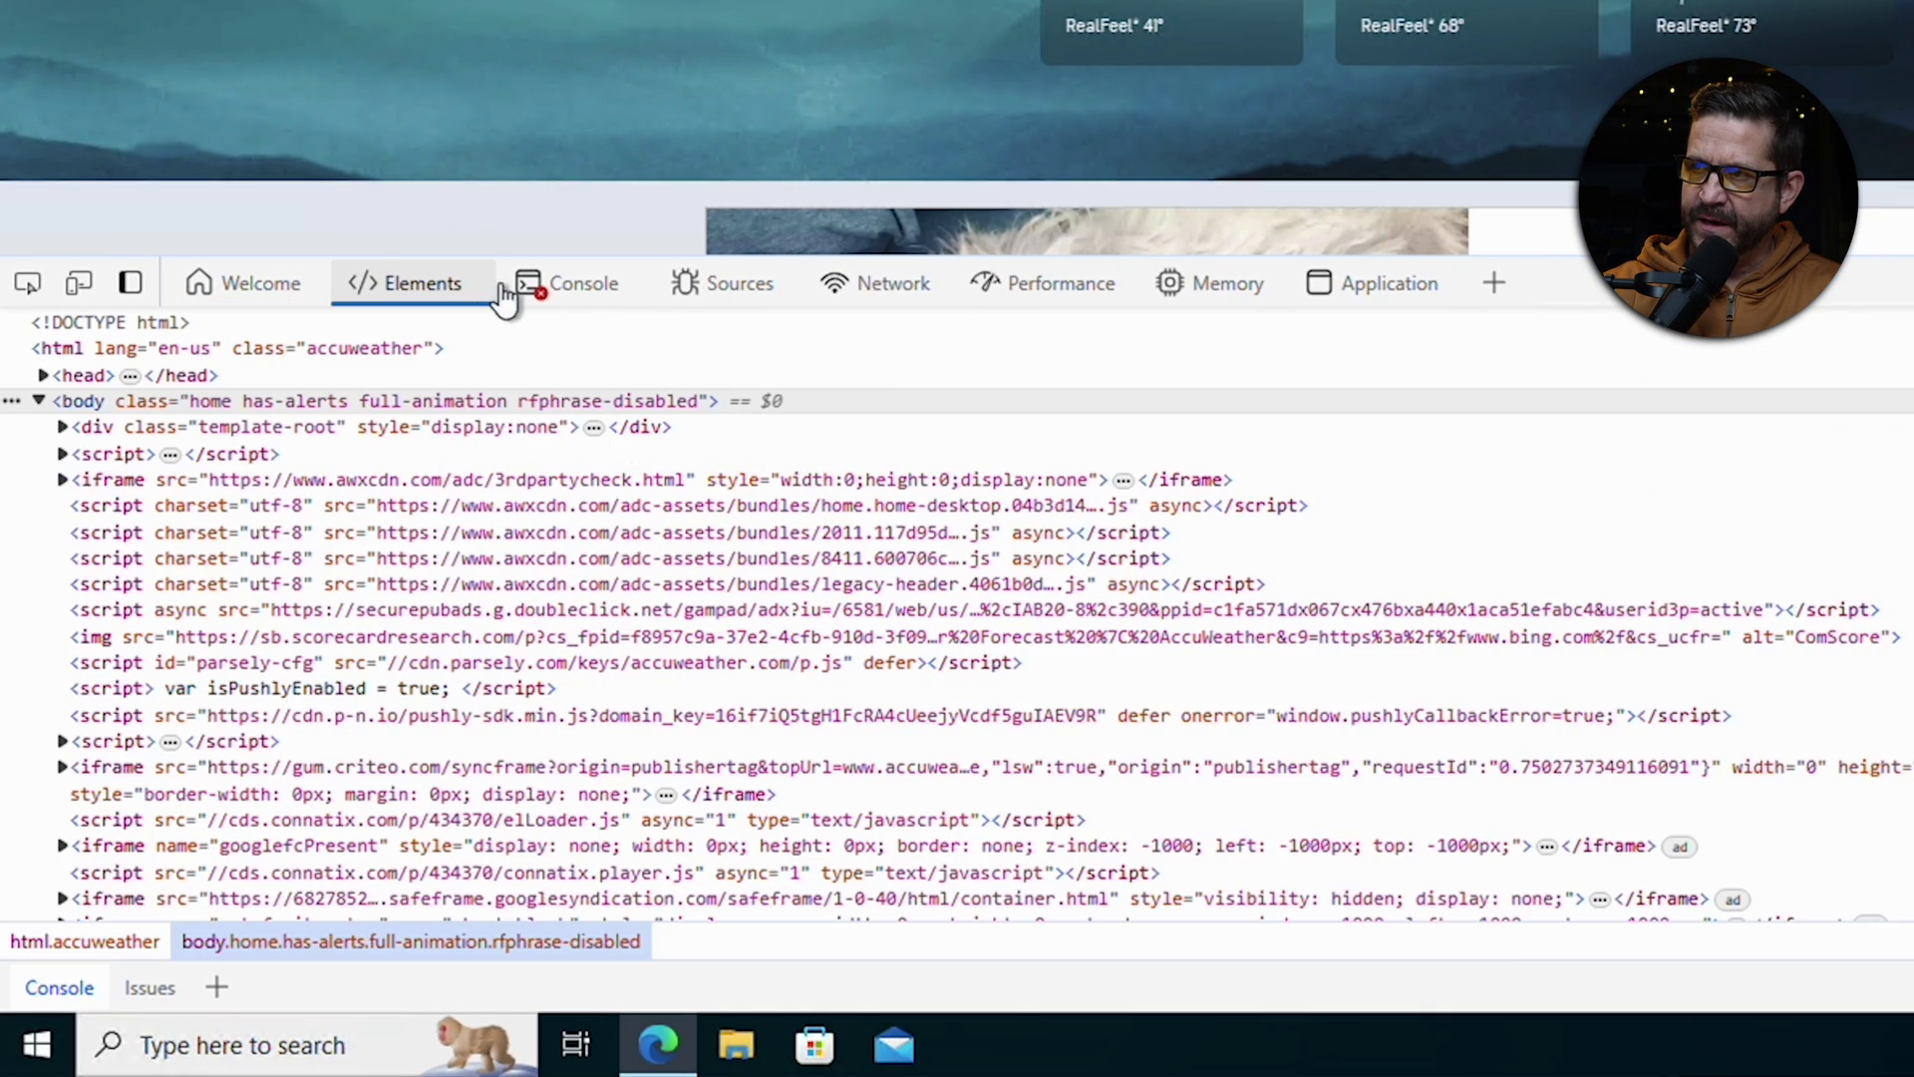
pyautogui.click(892, 287)
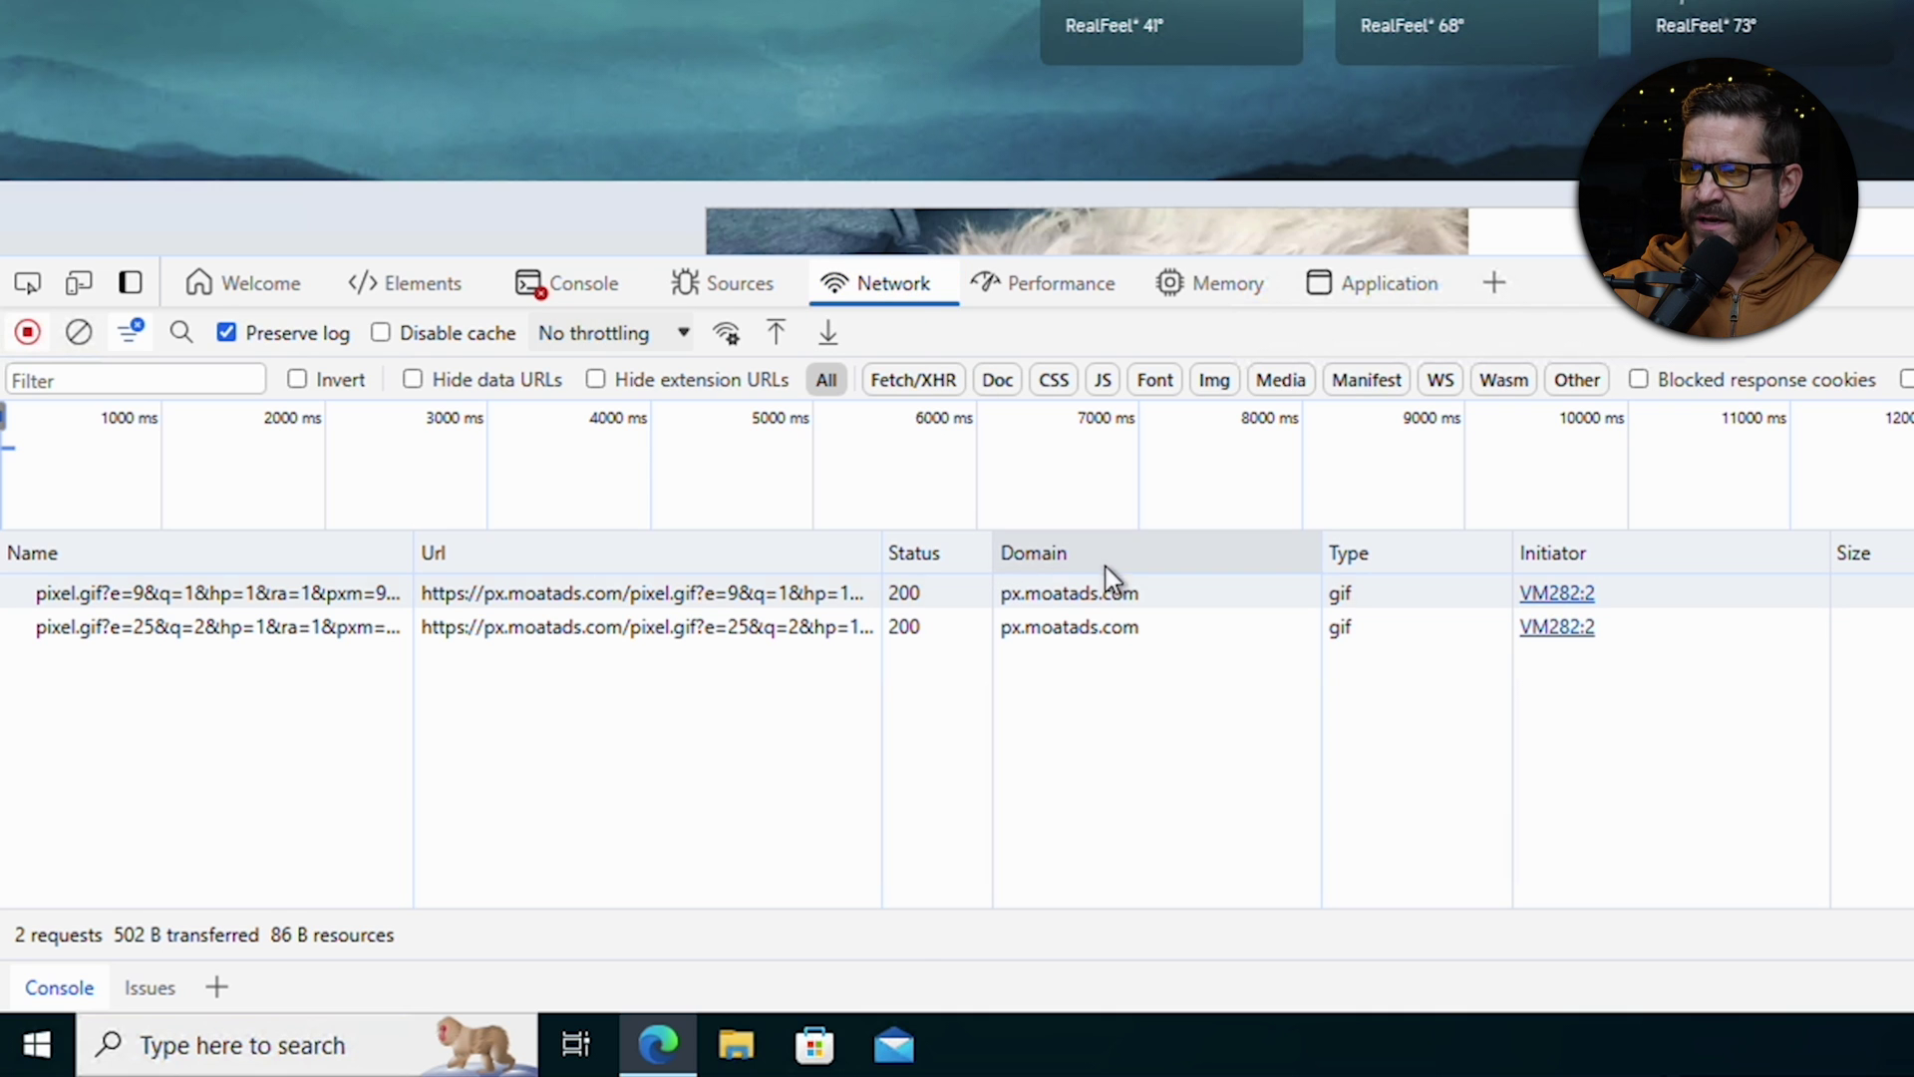
pyautogui.rightClick(607, 559)
pyautogui.click(648, 60)
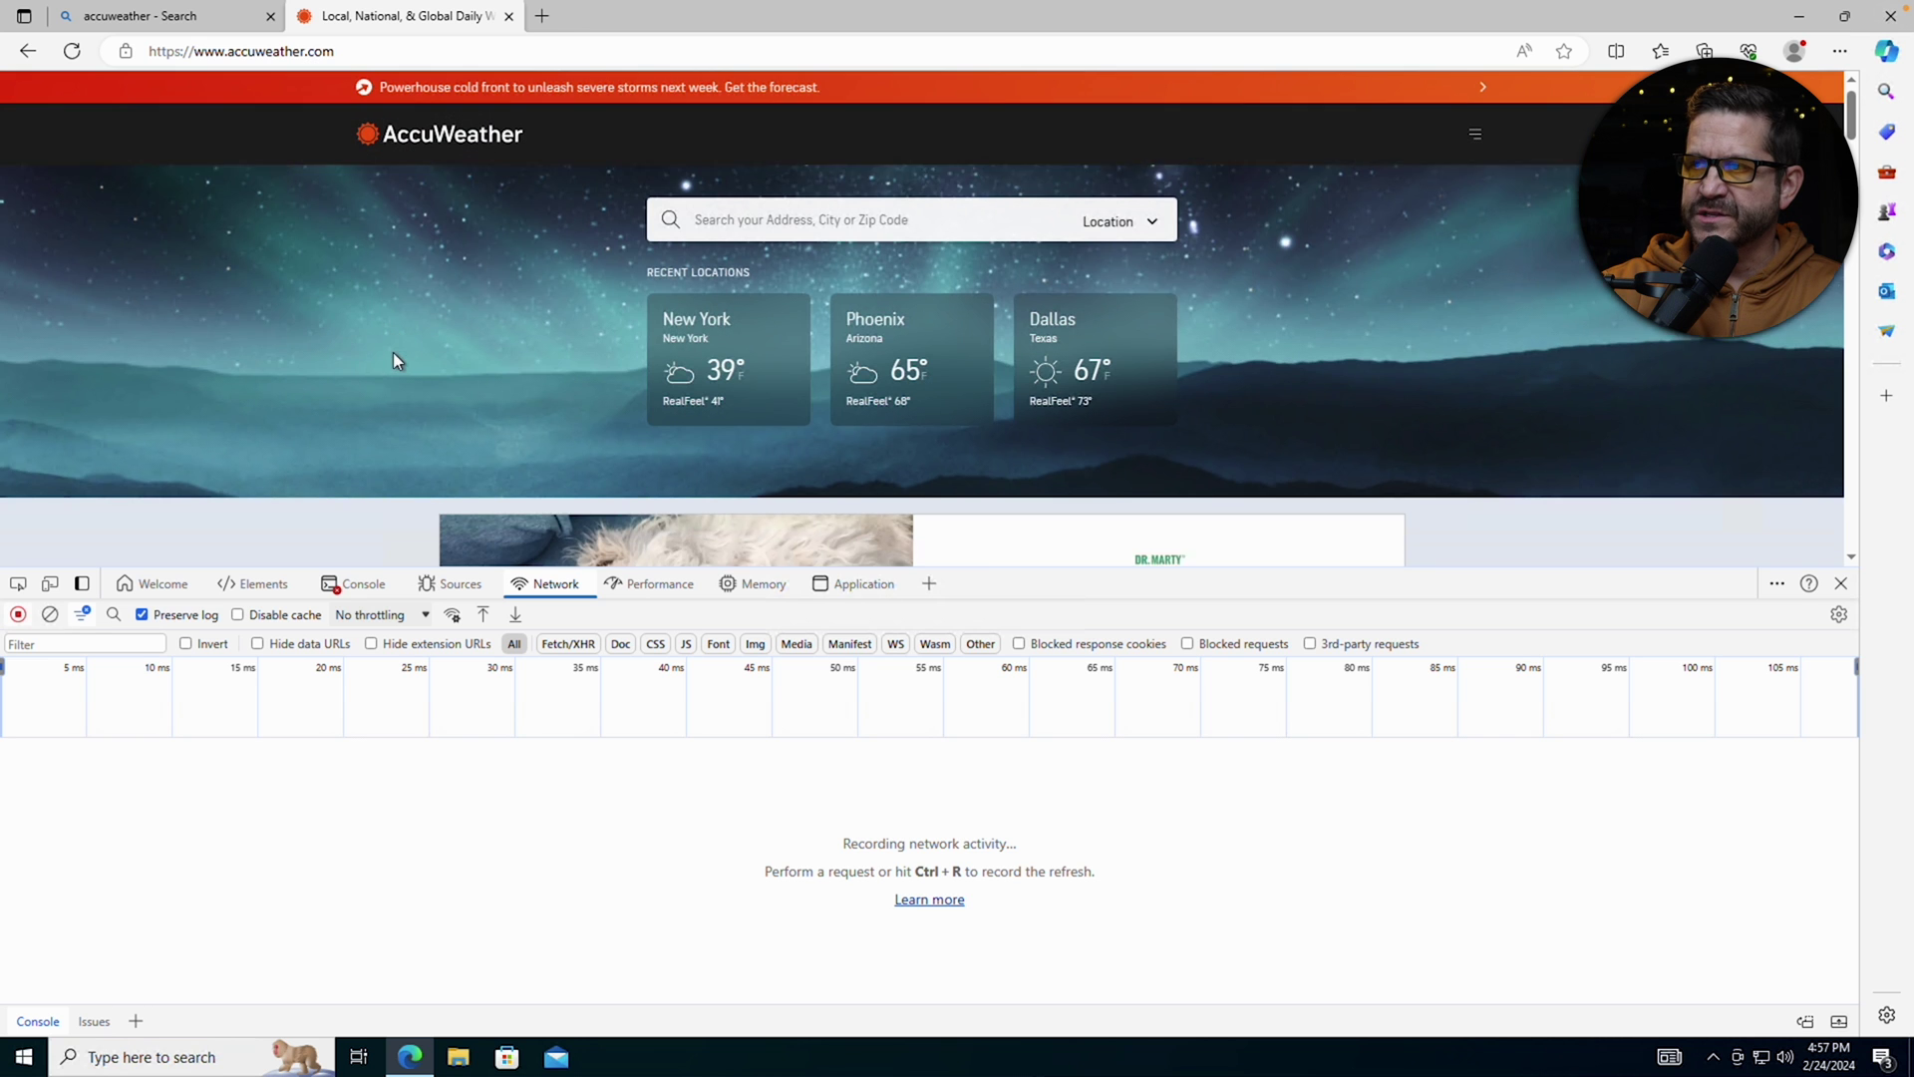
pyautogui.scroll(-3, 392, 354)
# - Scroll down the AccuWeather homepage so new requests appear in the Network log
pyautogui.scroll(-8, 396, 361)
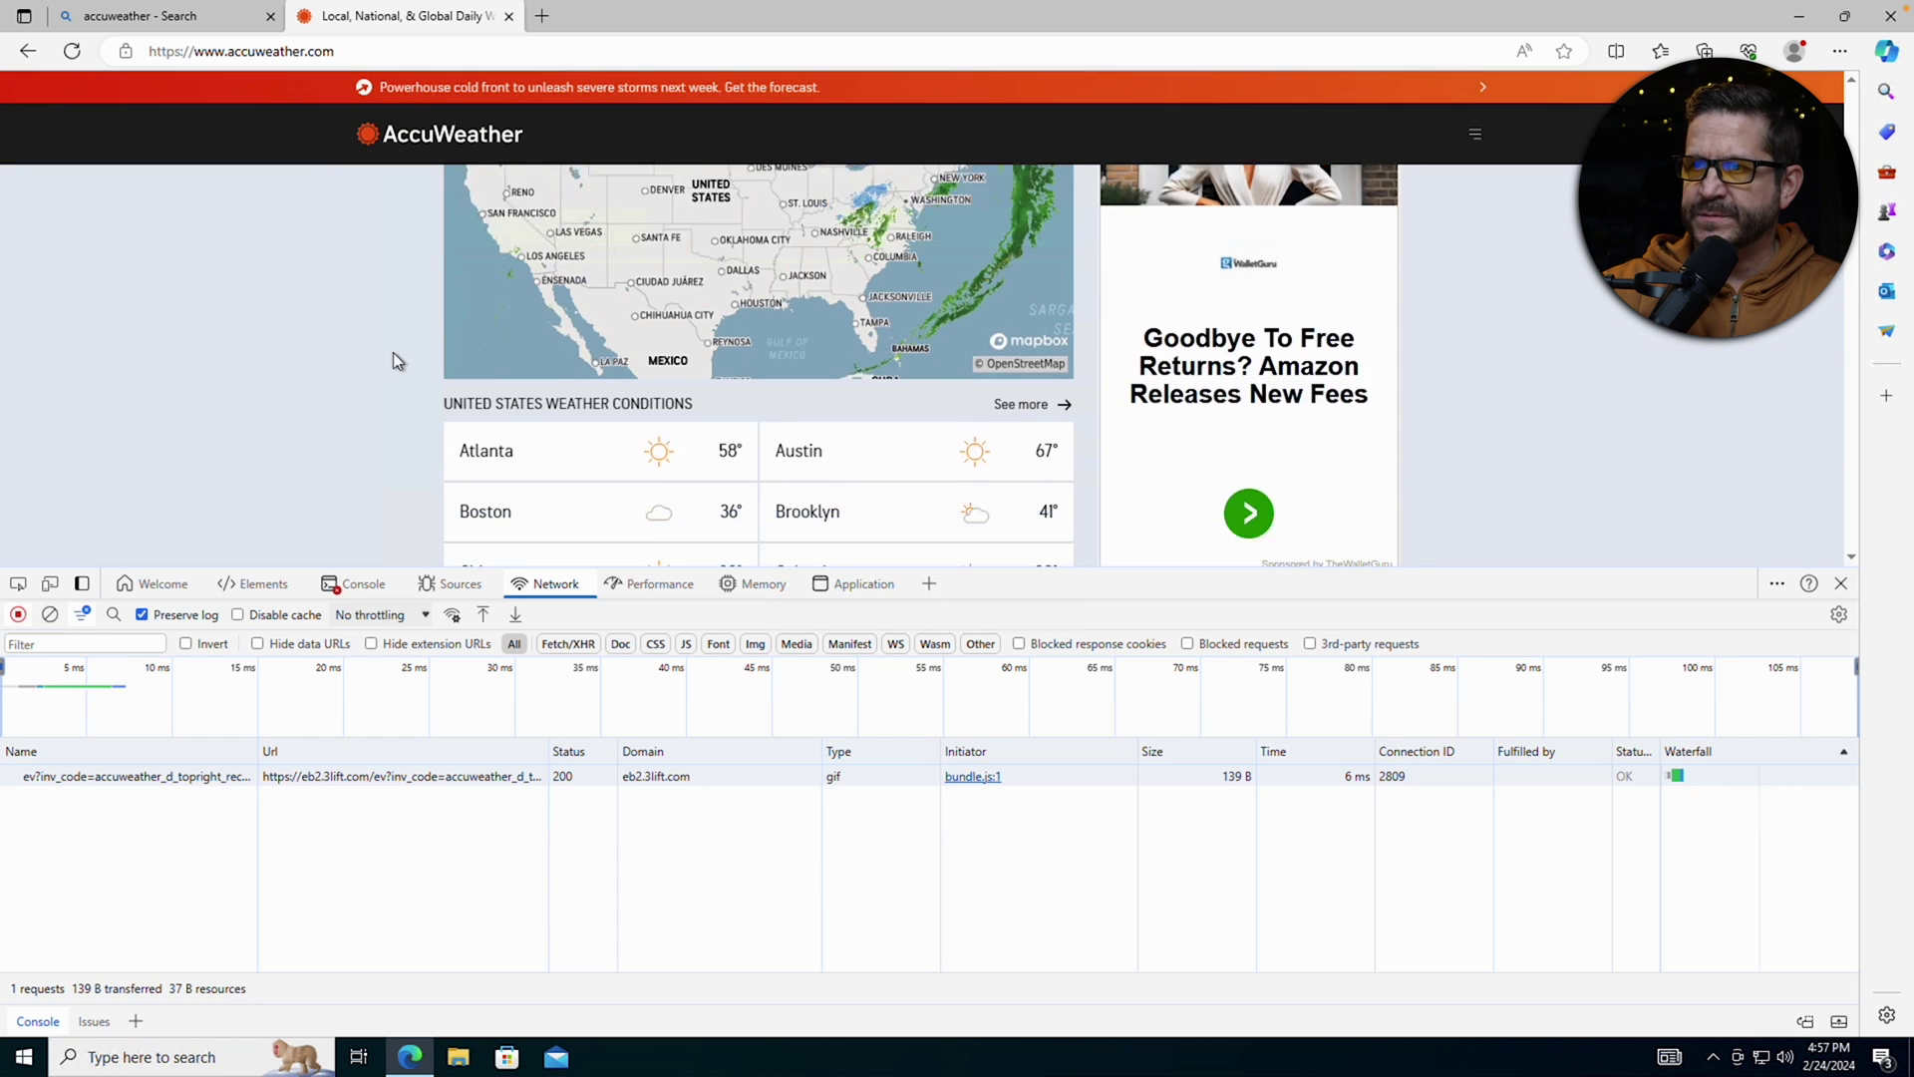
pyautogui.scroll(-4, 393, 361)
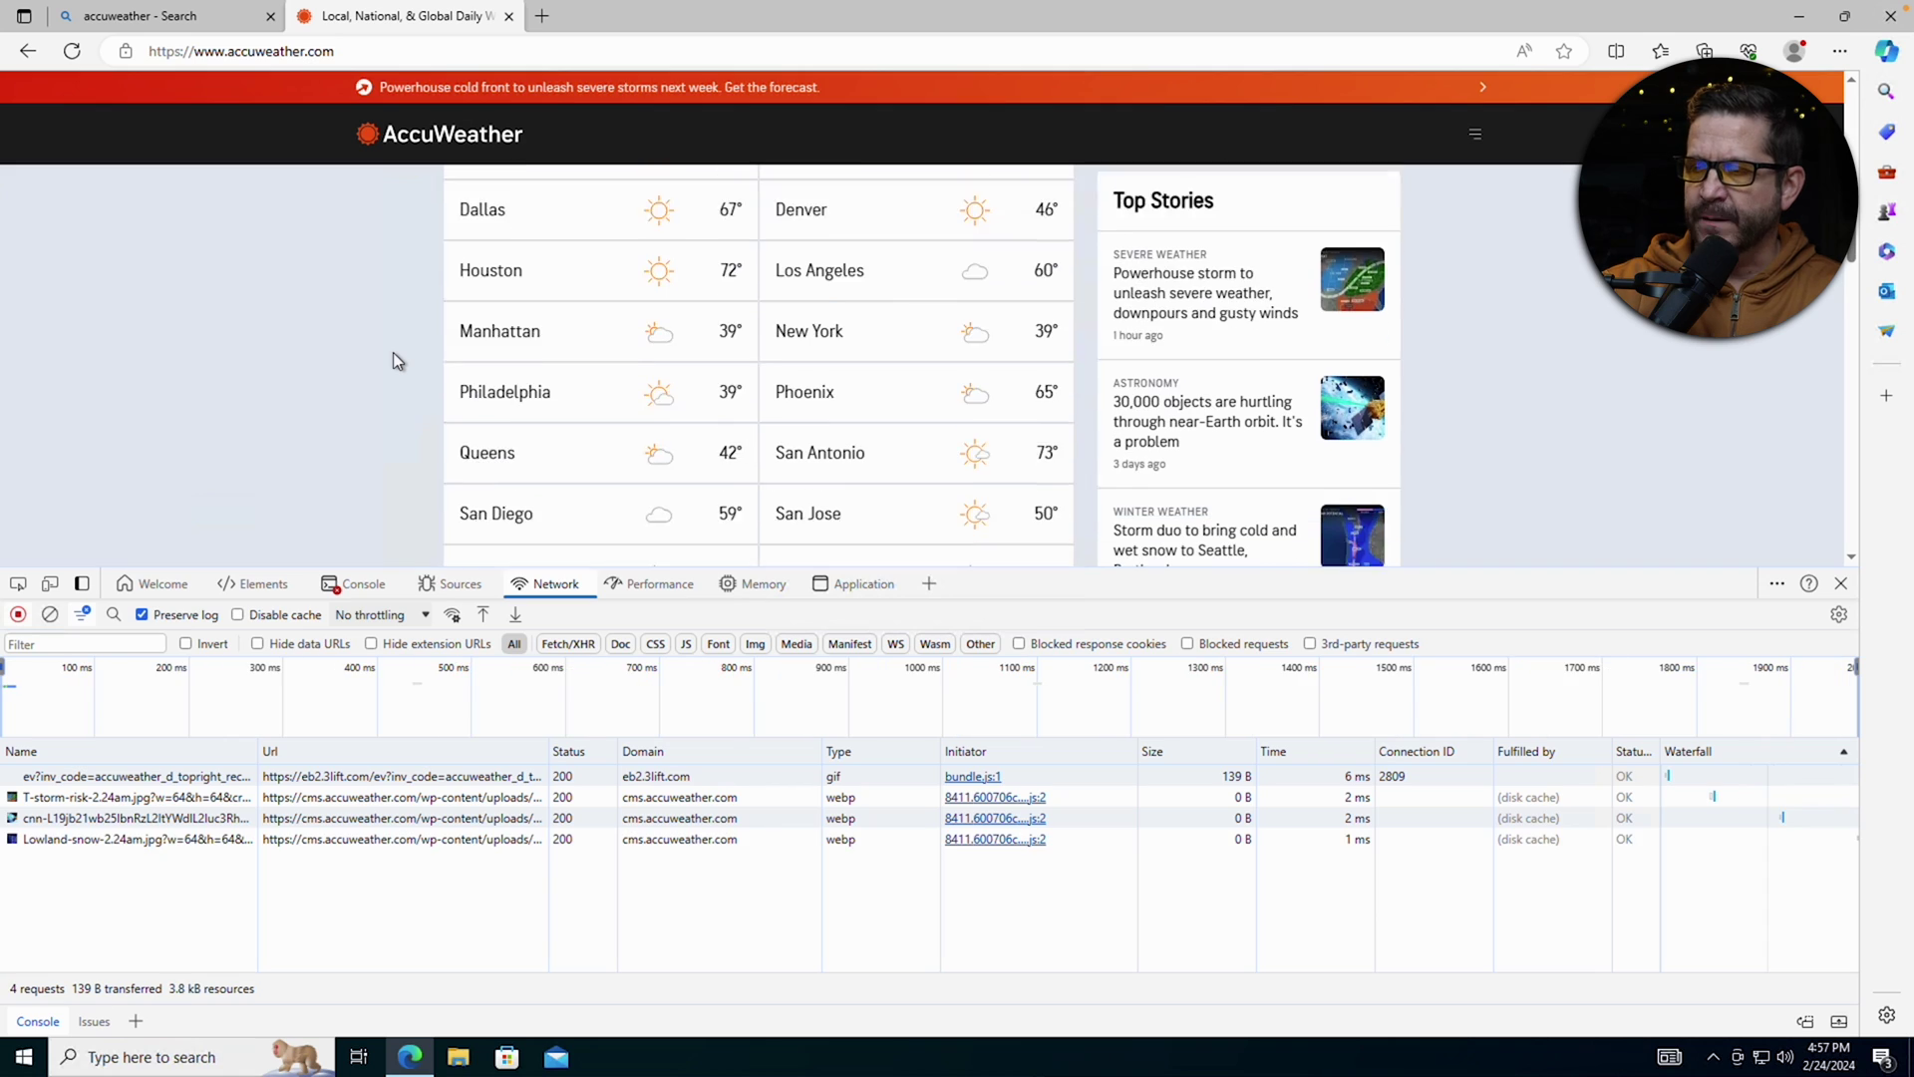
pyautogui.scroll(-3, 393, 354)
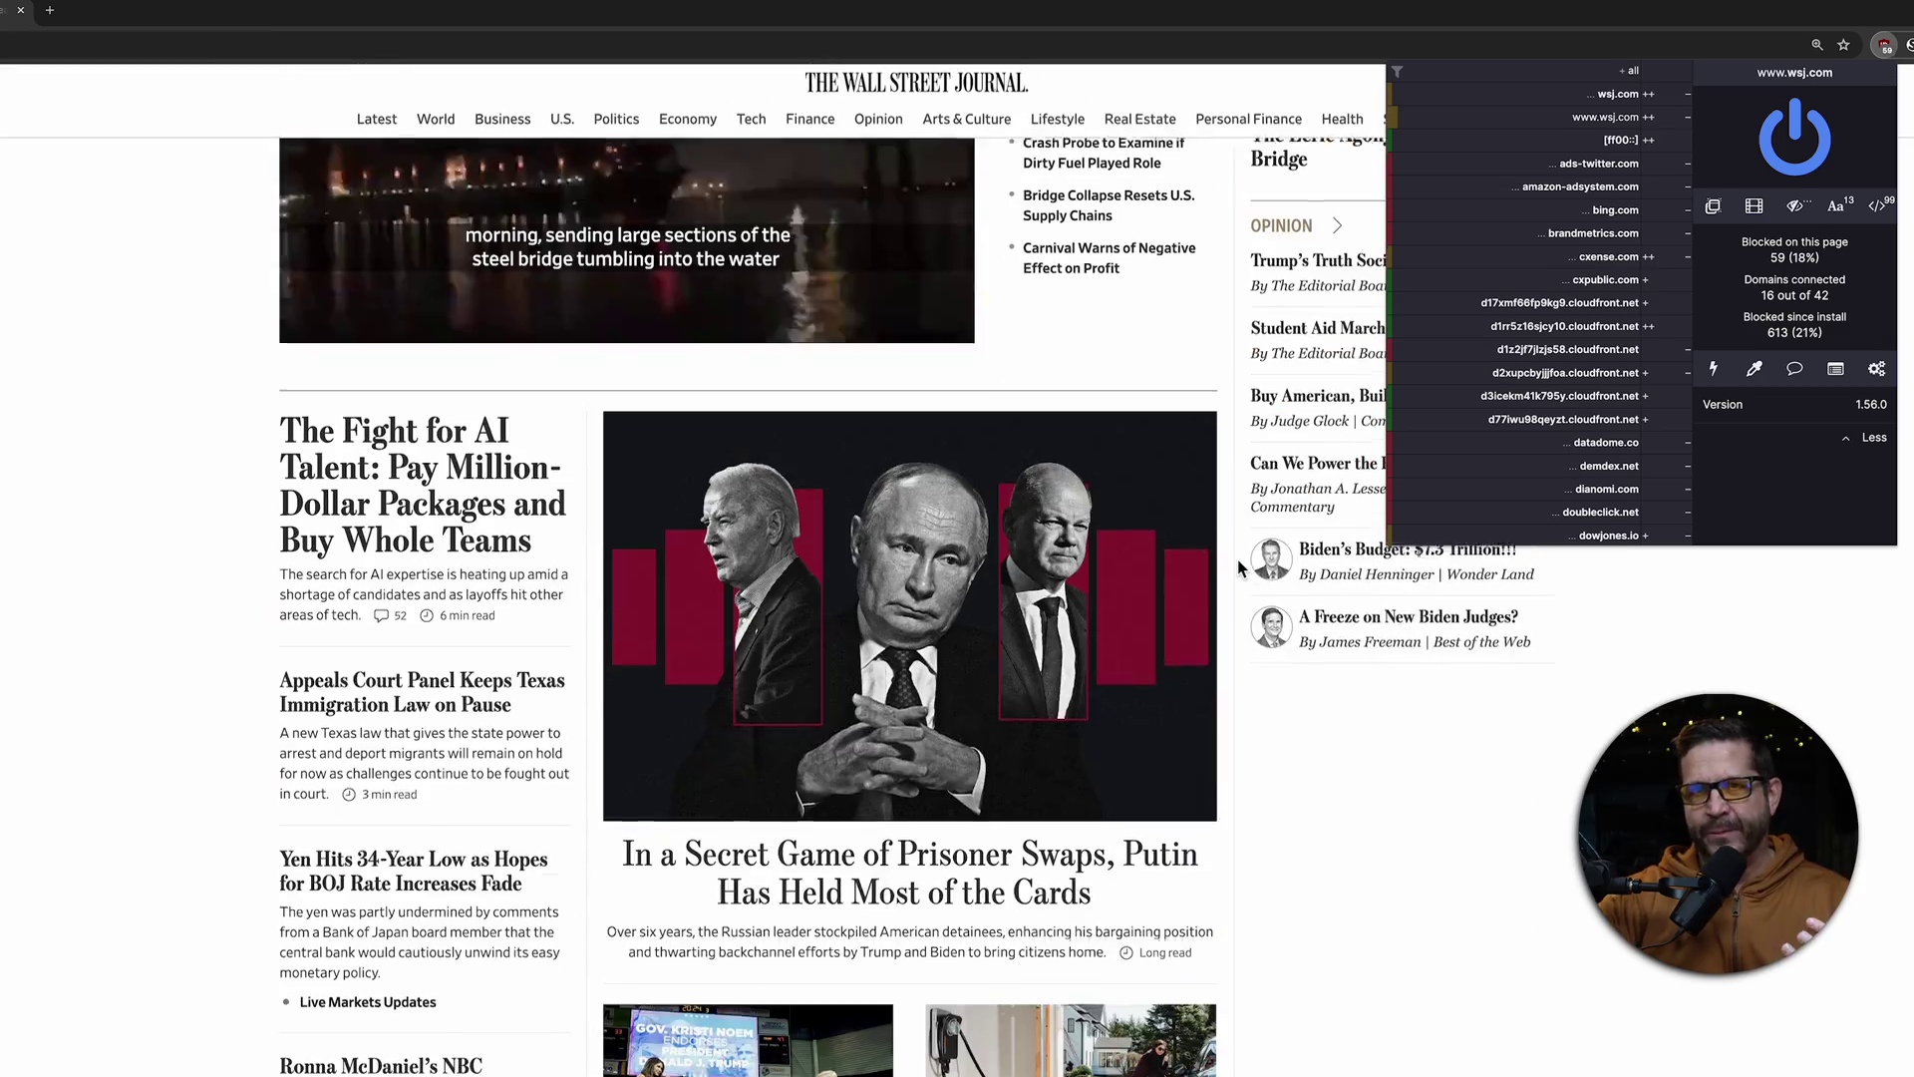
pyautogui.scroll(-8, 1238, 559)
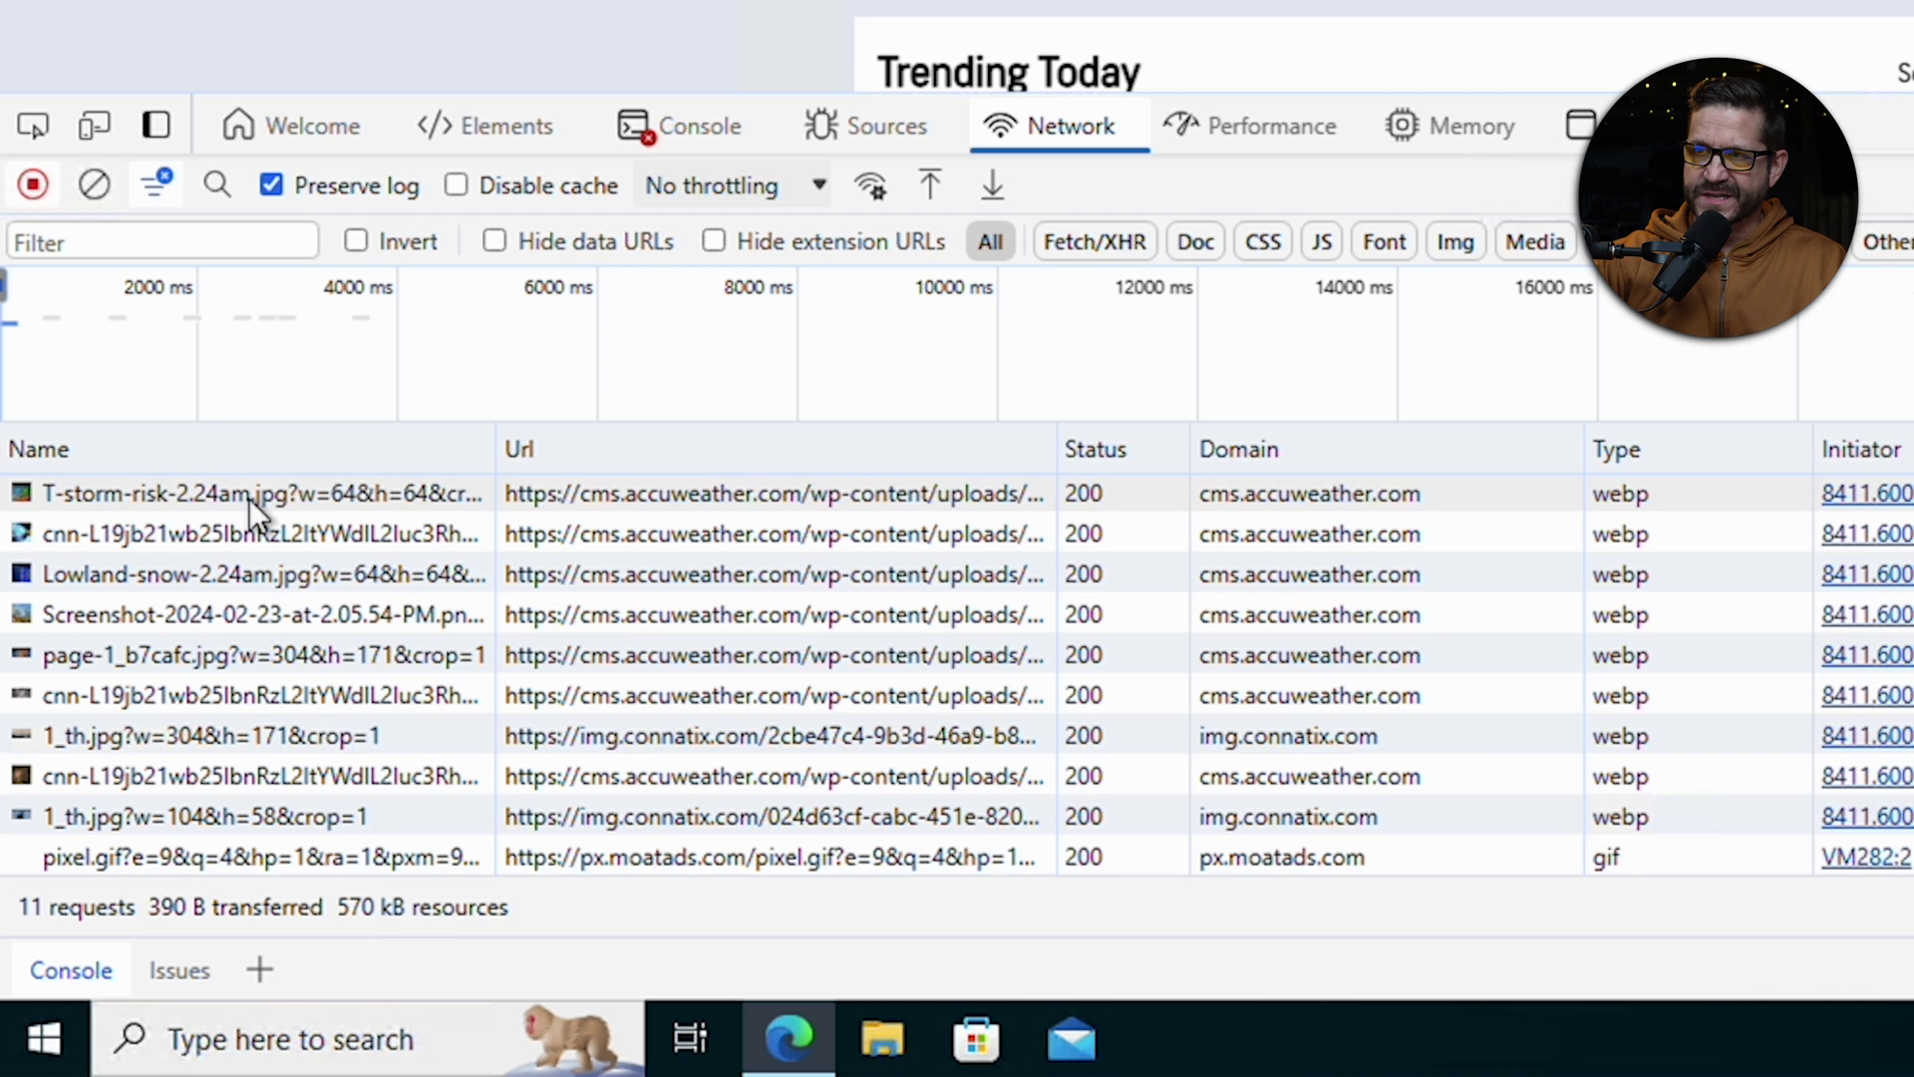
# - Inspect the T-storm-risk image request's headers, payload and preview, then close its details pane
pyautogui.click(130, 778)
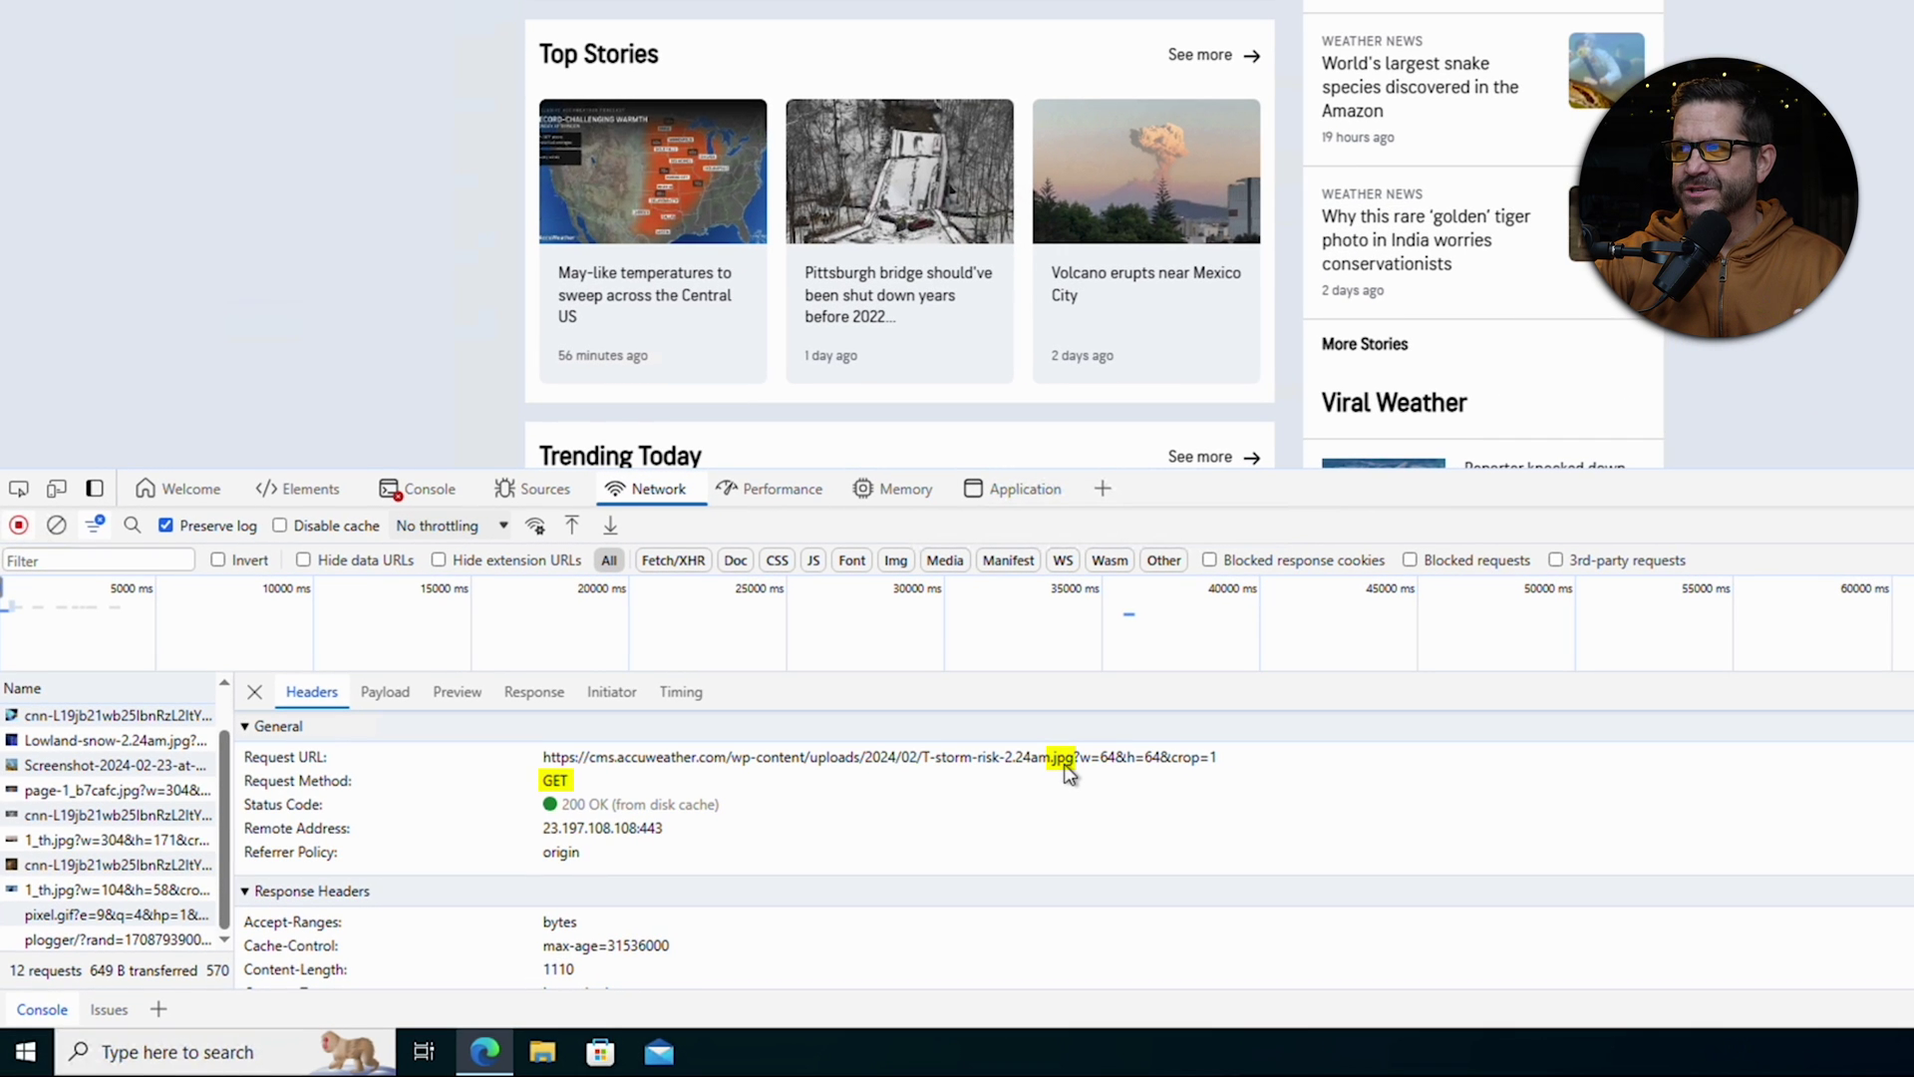
pyautogui.scroll(-3, 795, 795)
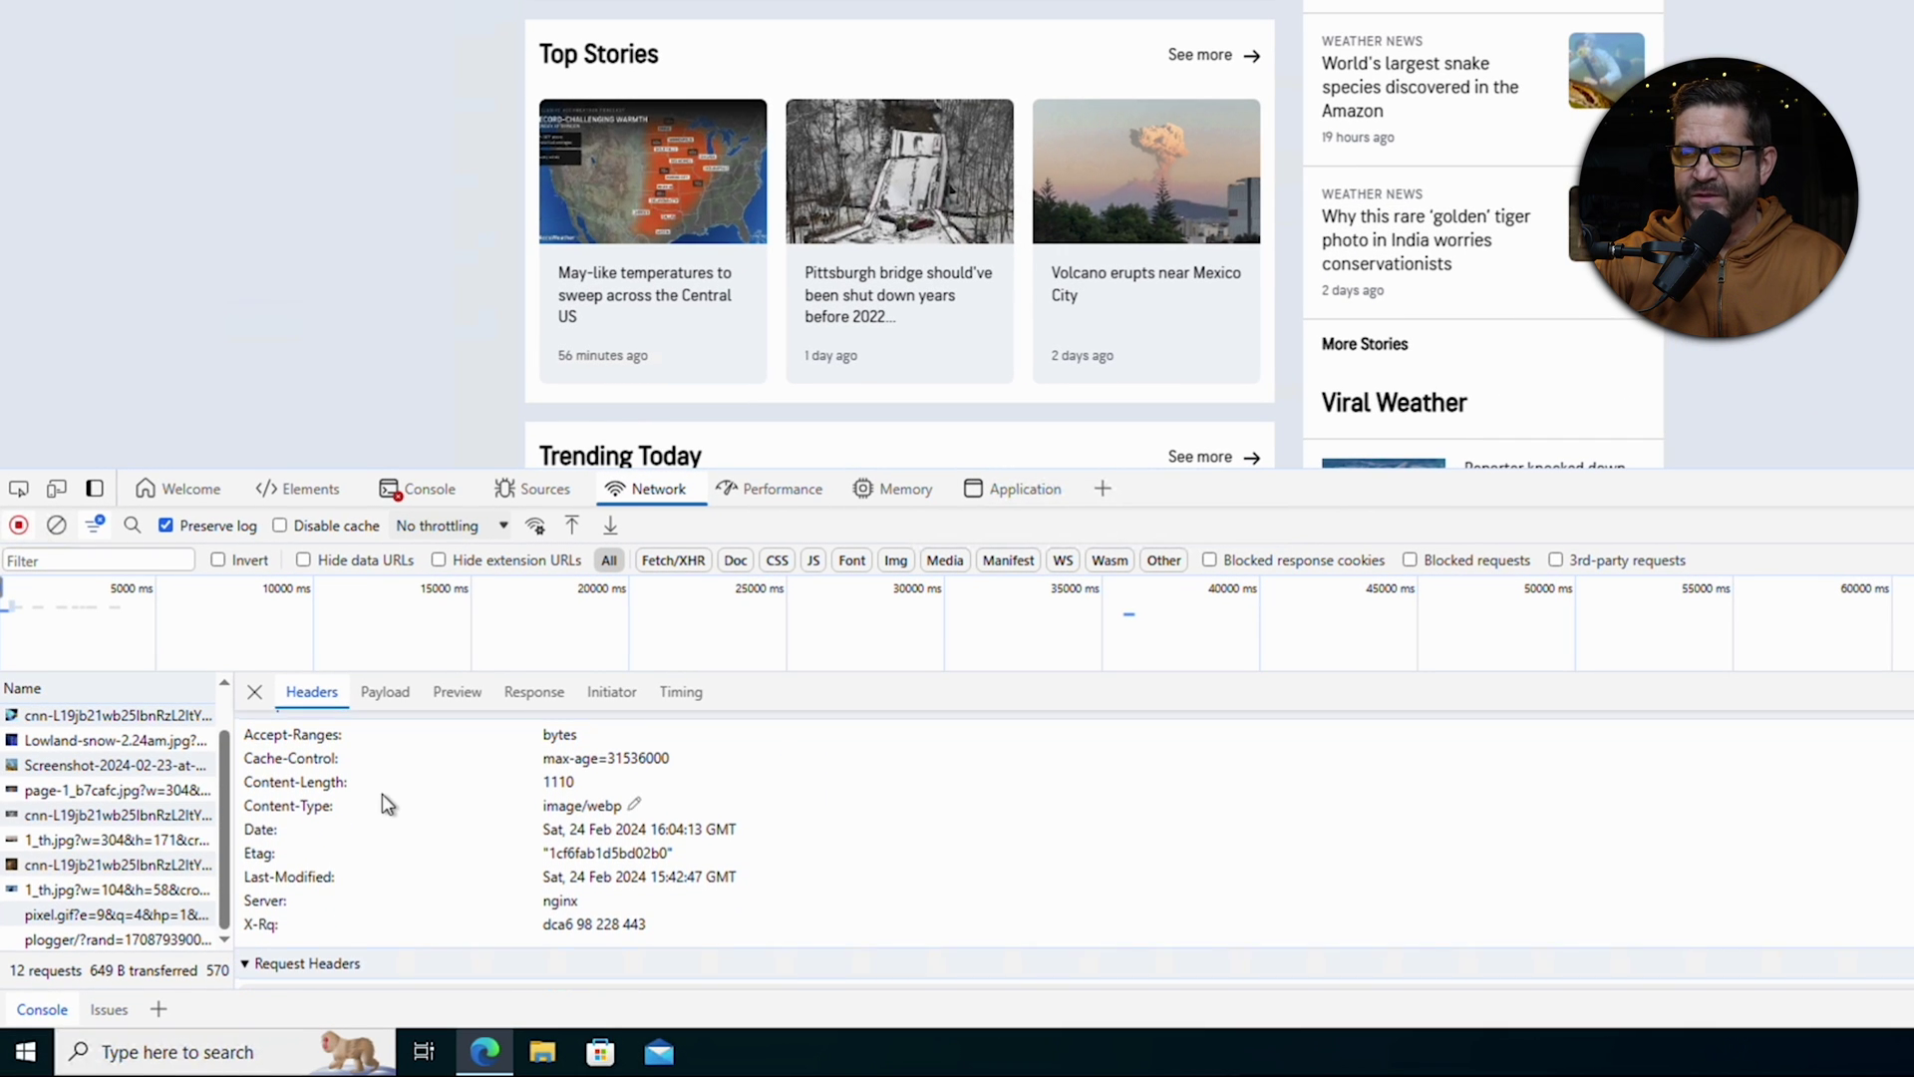
pyautogui.click(385, 691)
pyautogui.click(456, 691)
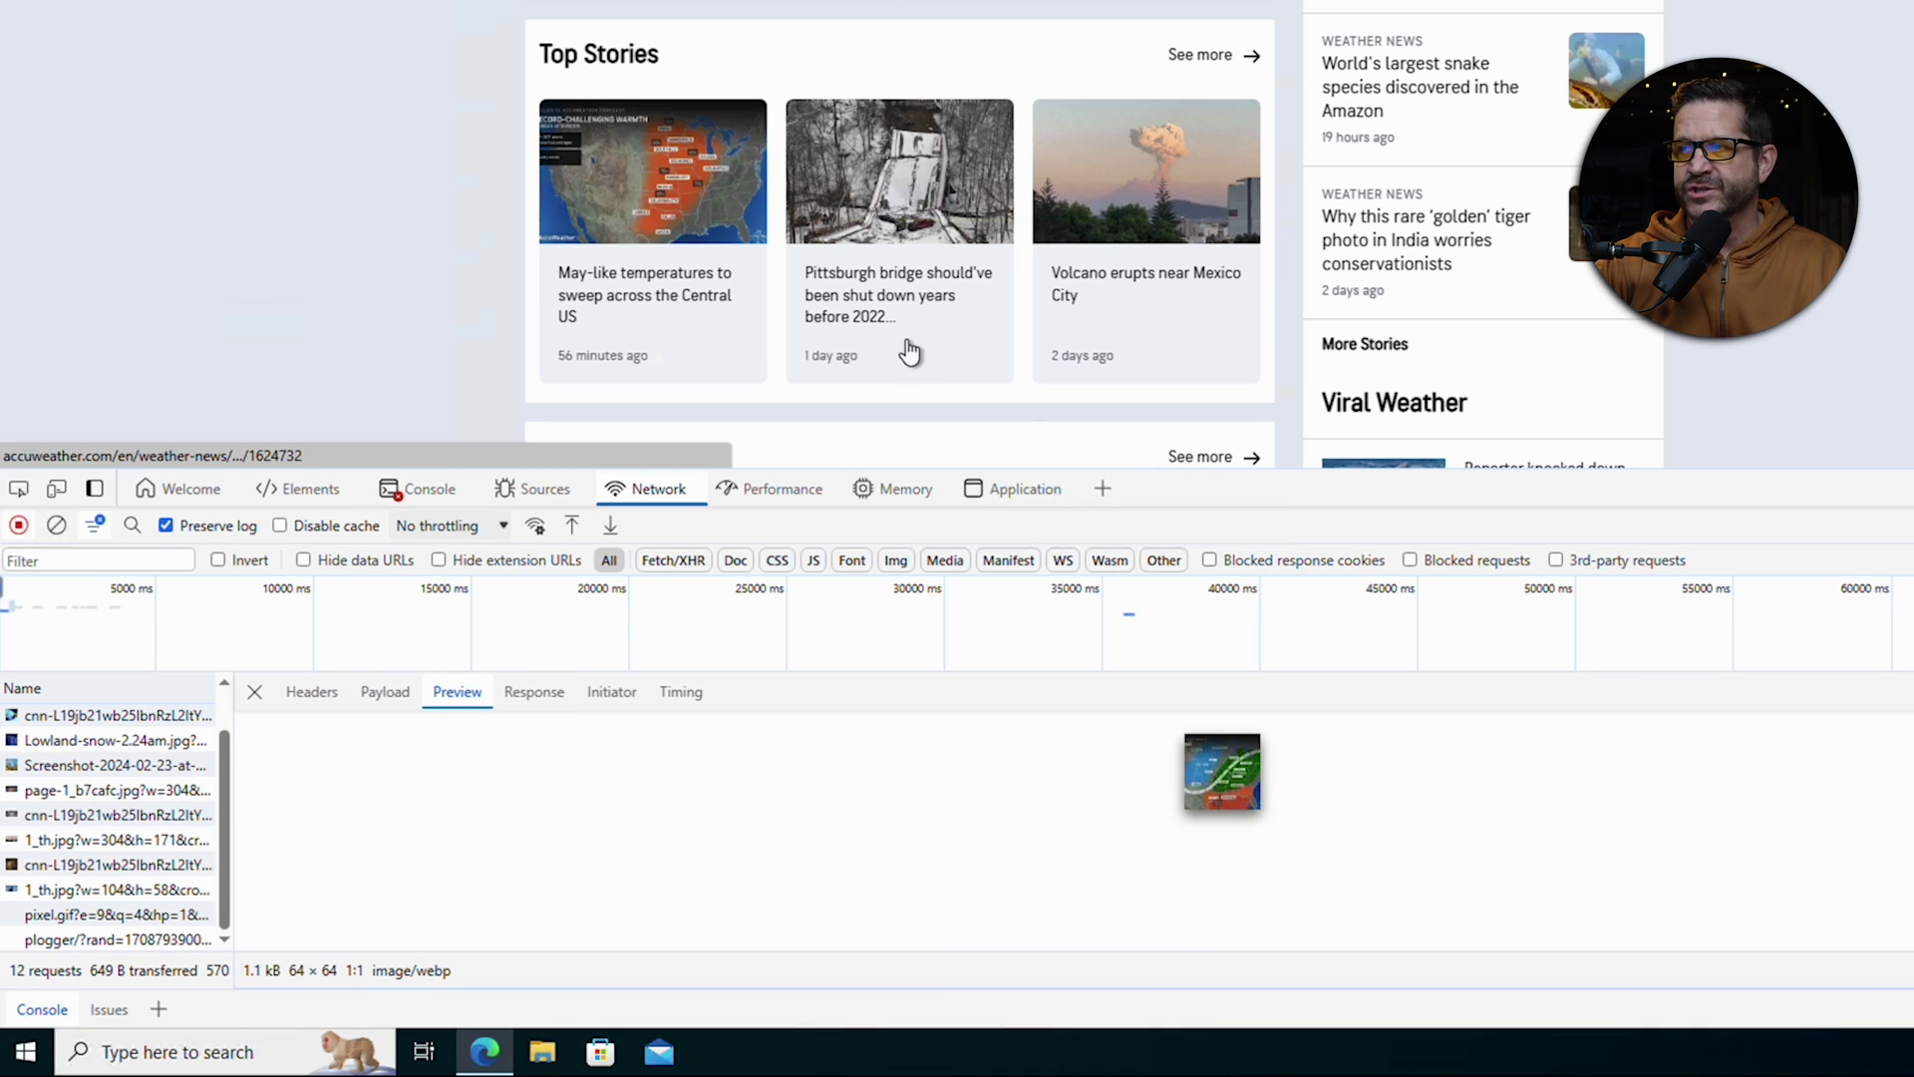
pyautogui.scroll(-2, 909, 351)
pyautogui.click(254, 691)
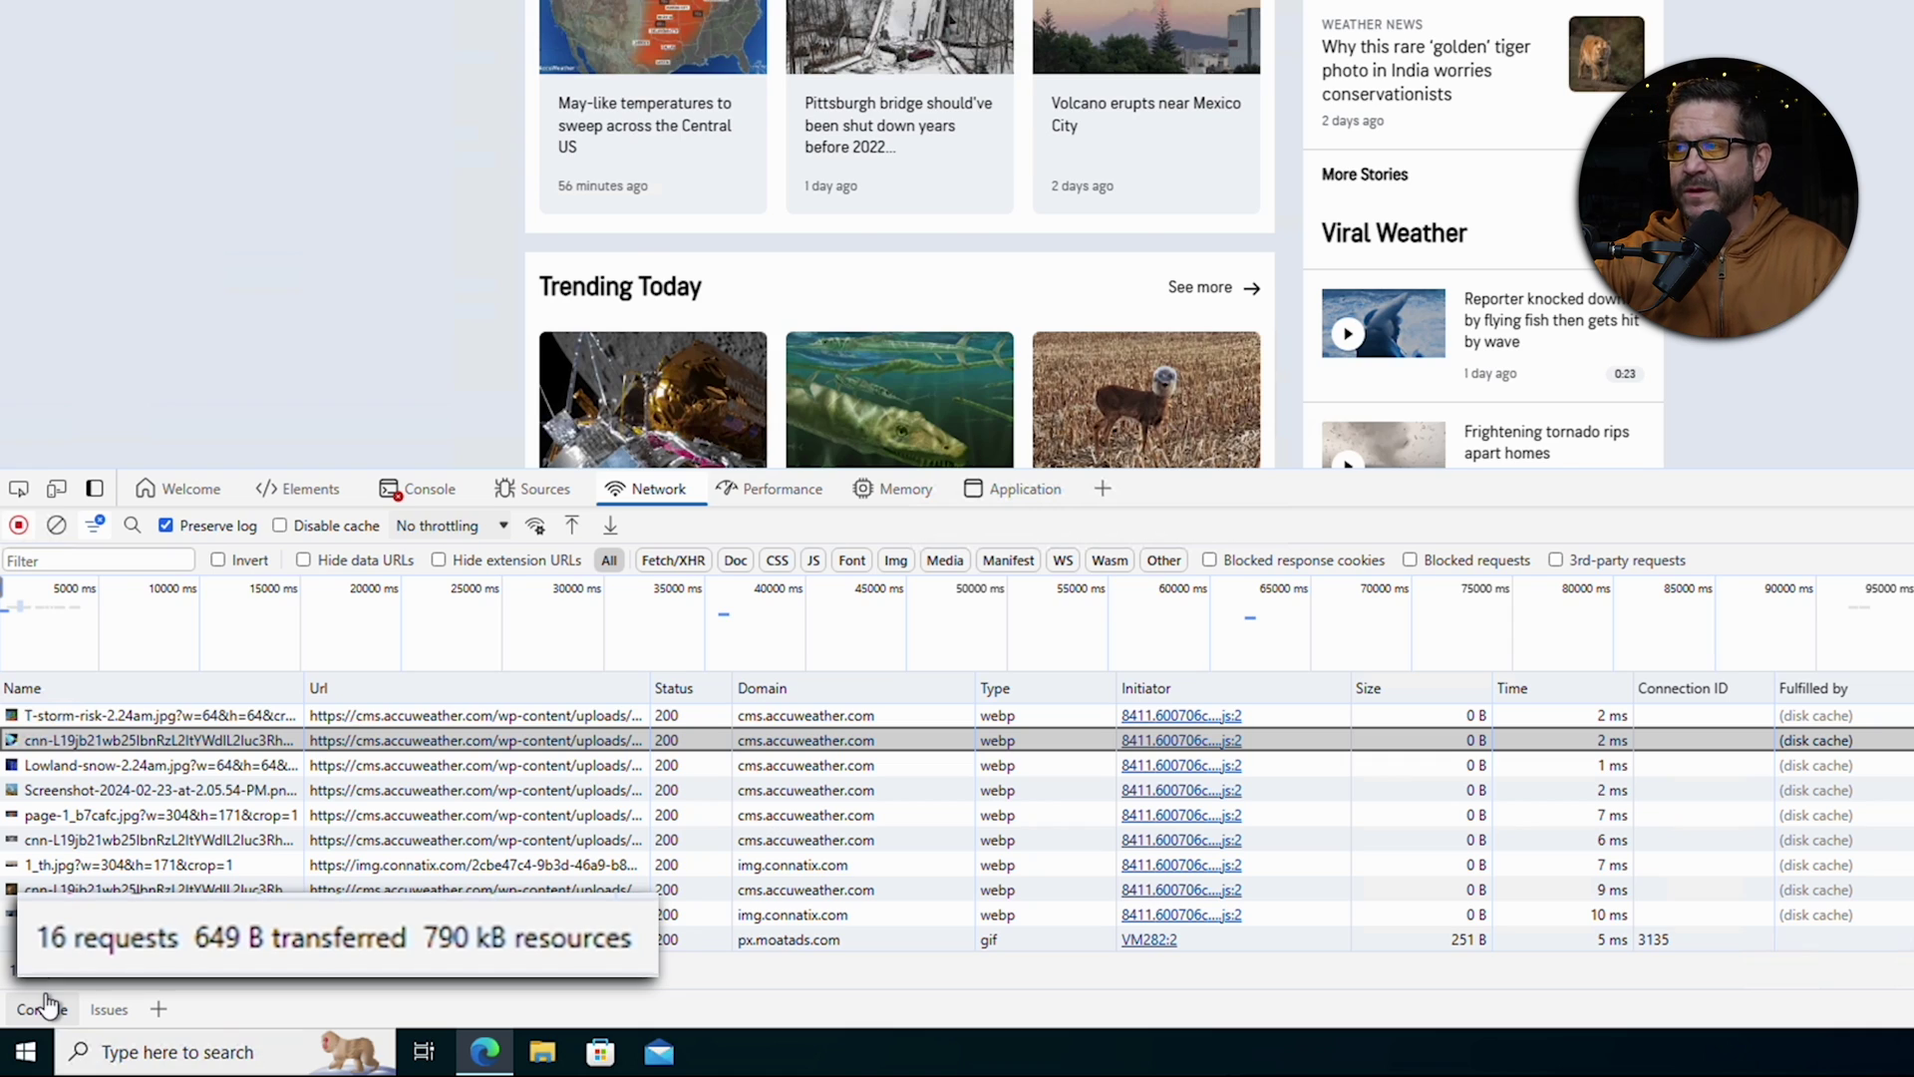
pyautogui.scroll(-5, 957, 235)
# - Load AccuWeather's New York forecast page, scroll it, and select a logged request
pyautogui.click(963, 237)
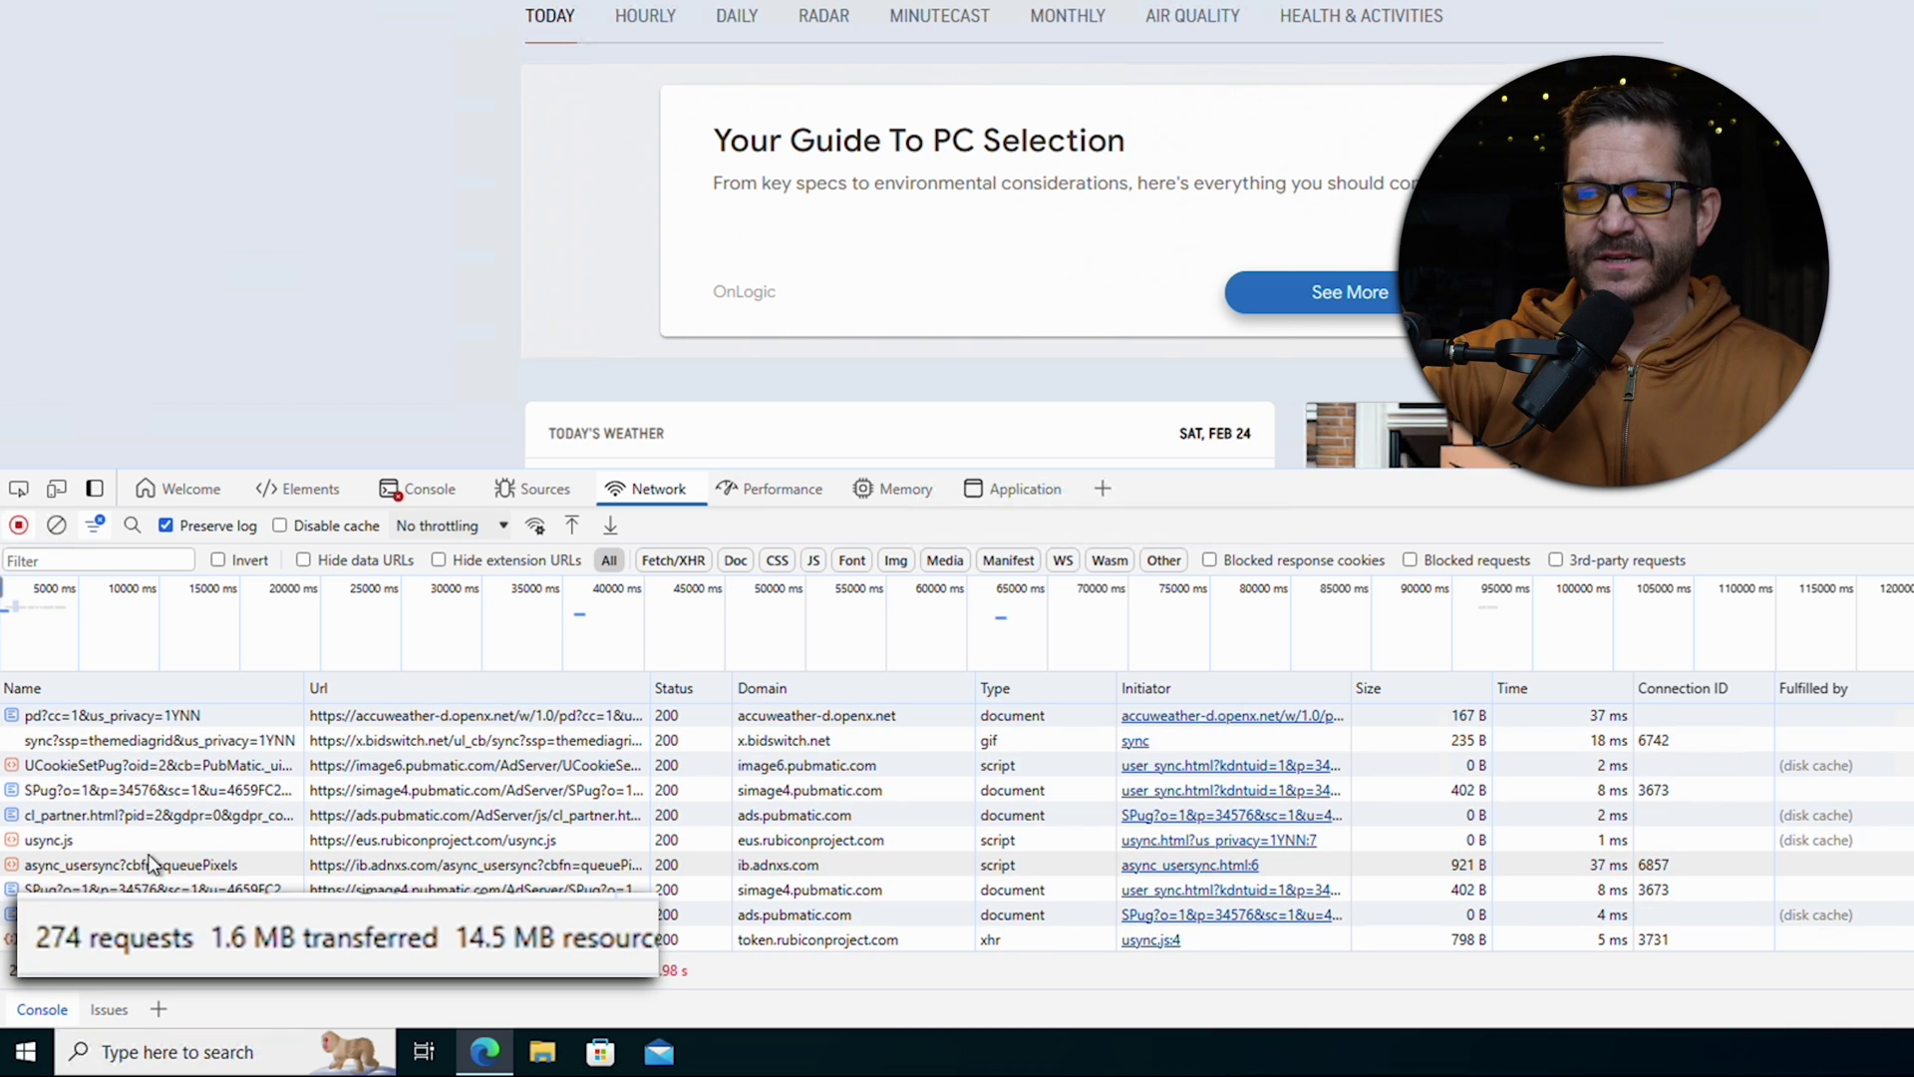
pyautogui.scroll(-8, 363, 351)
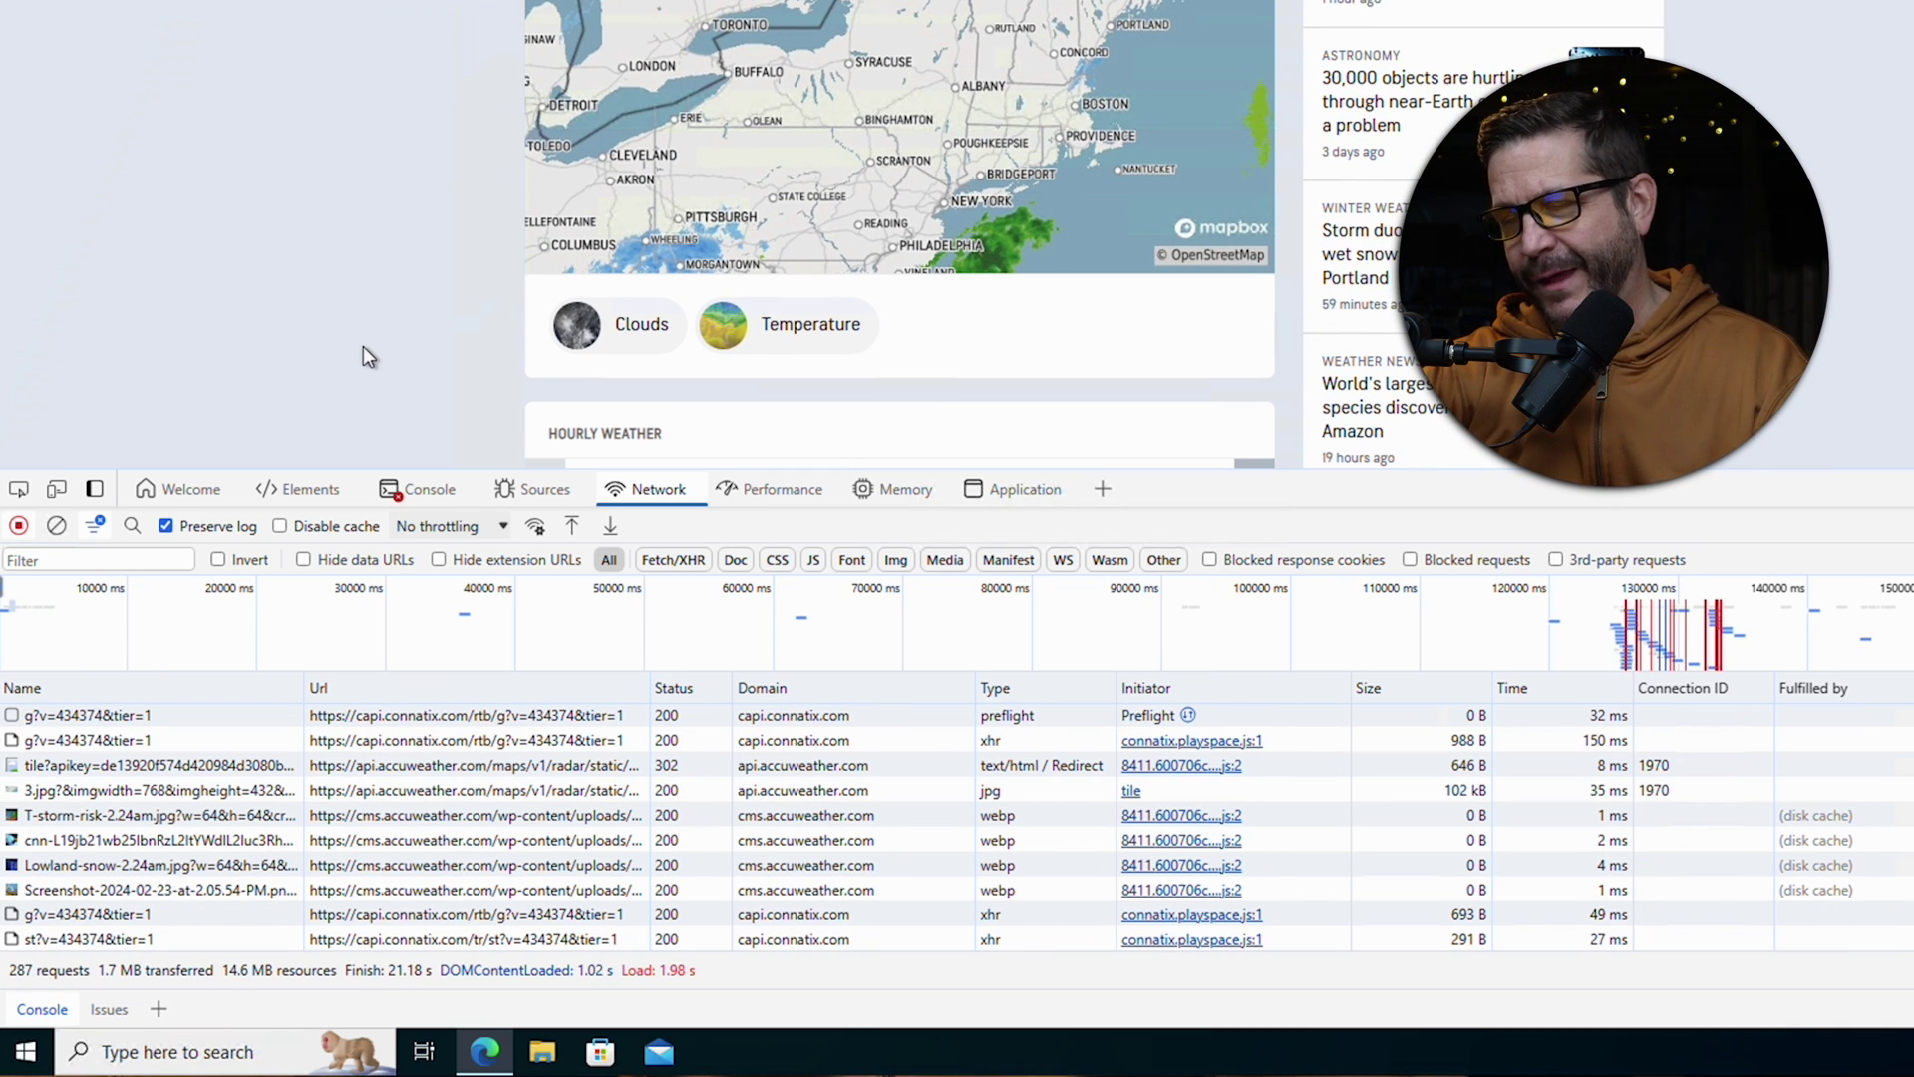
pyautogui.scroll(-2, 368, 333)
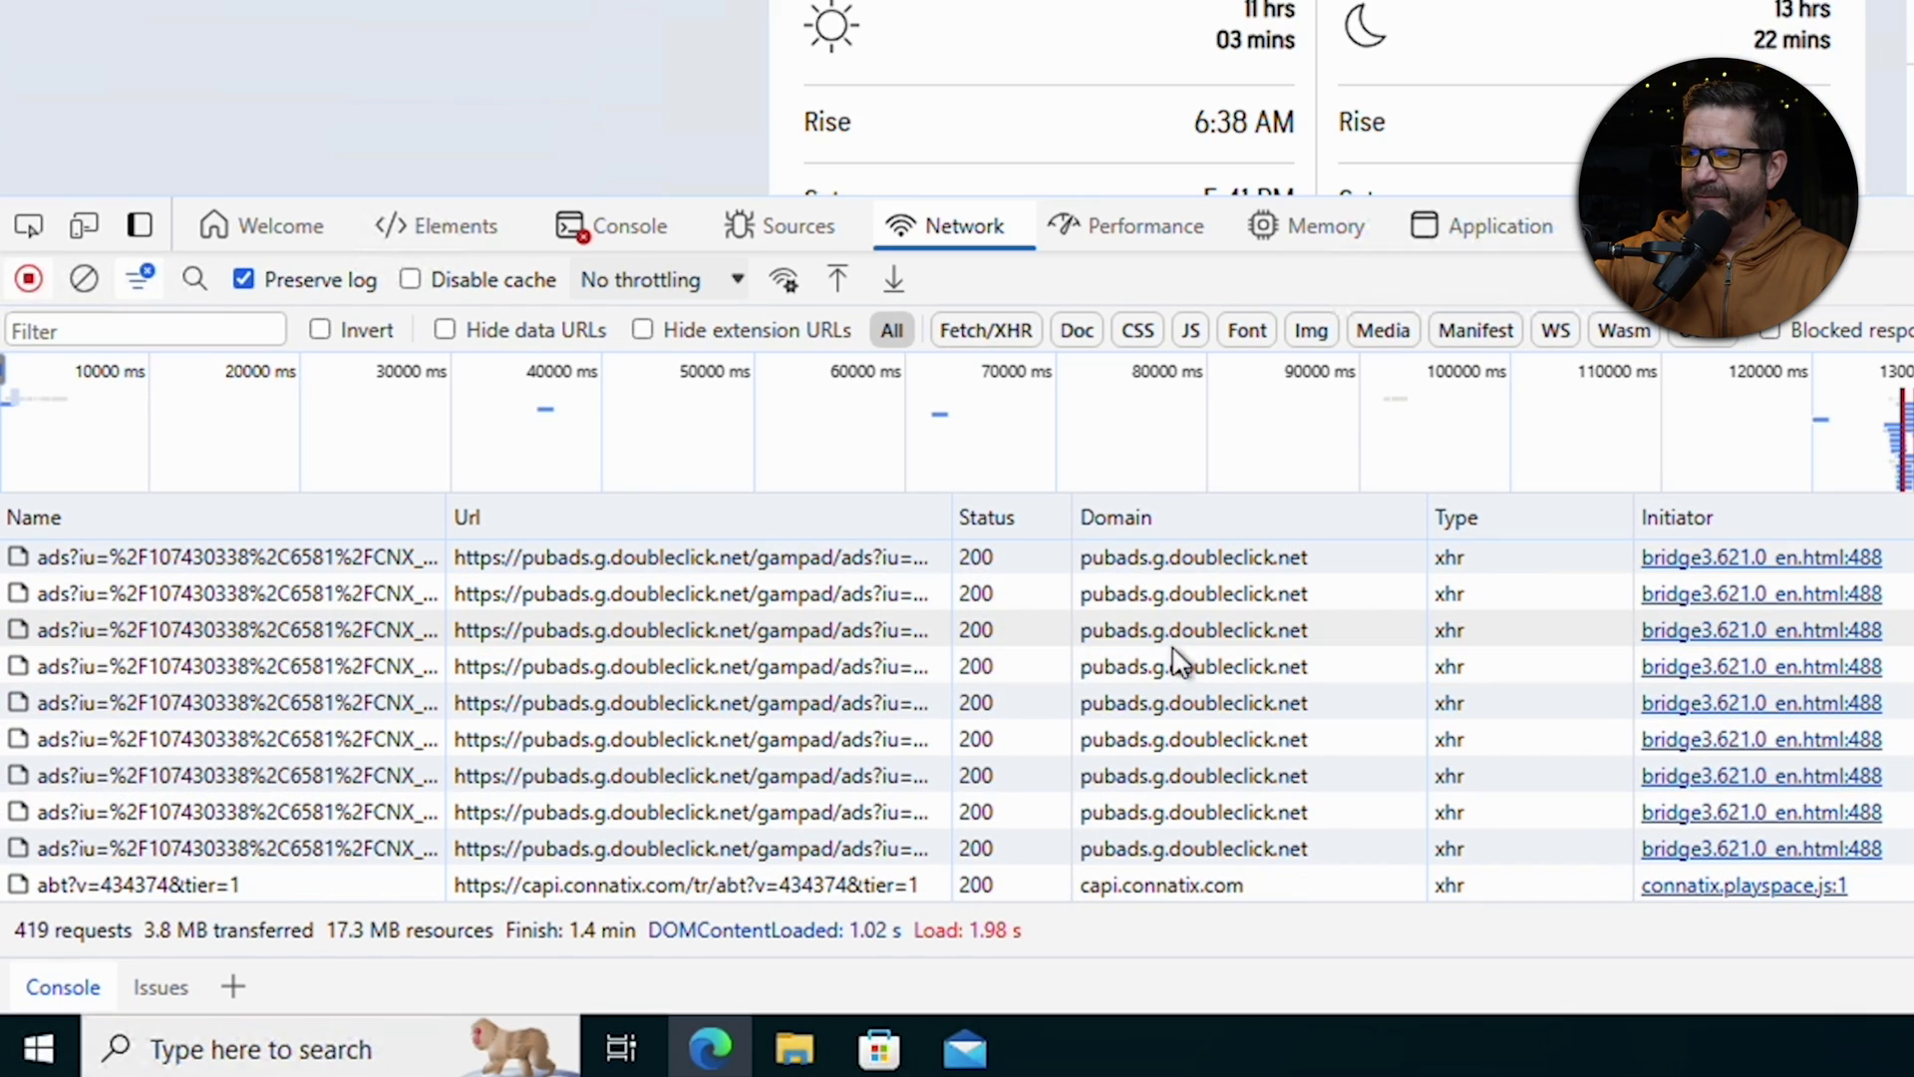
pyautogui.click(1151, 883)
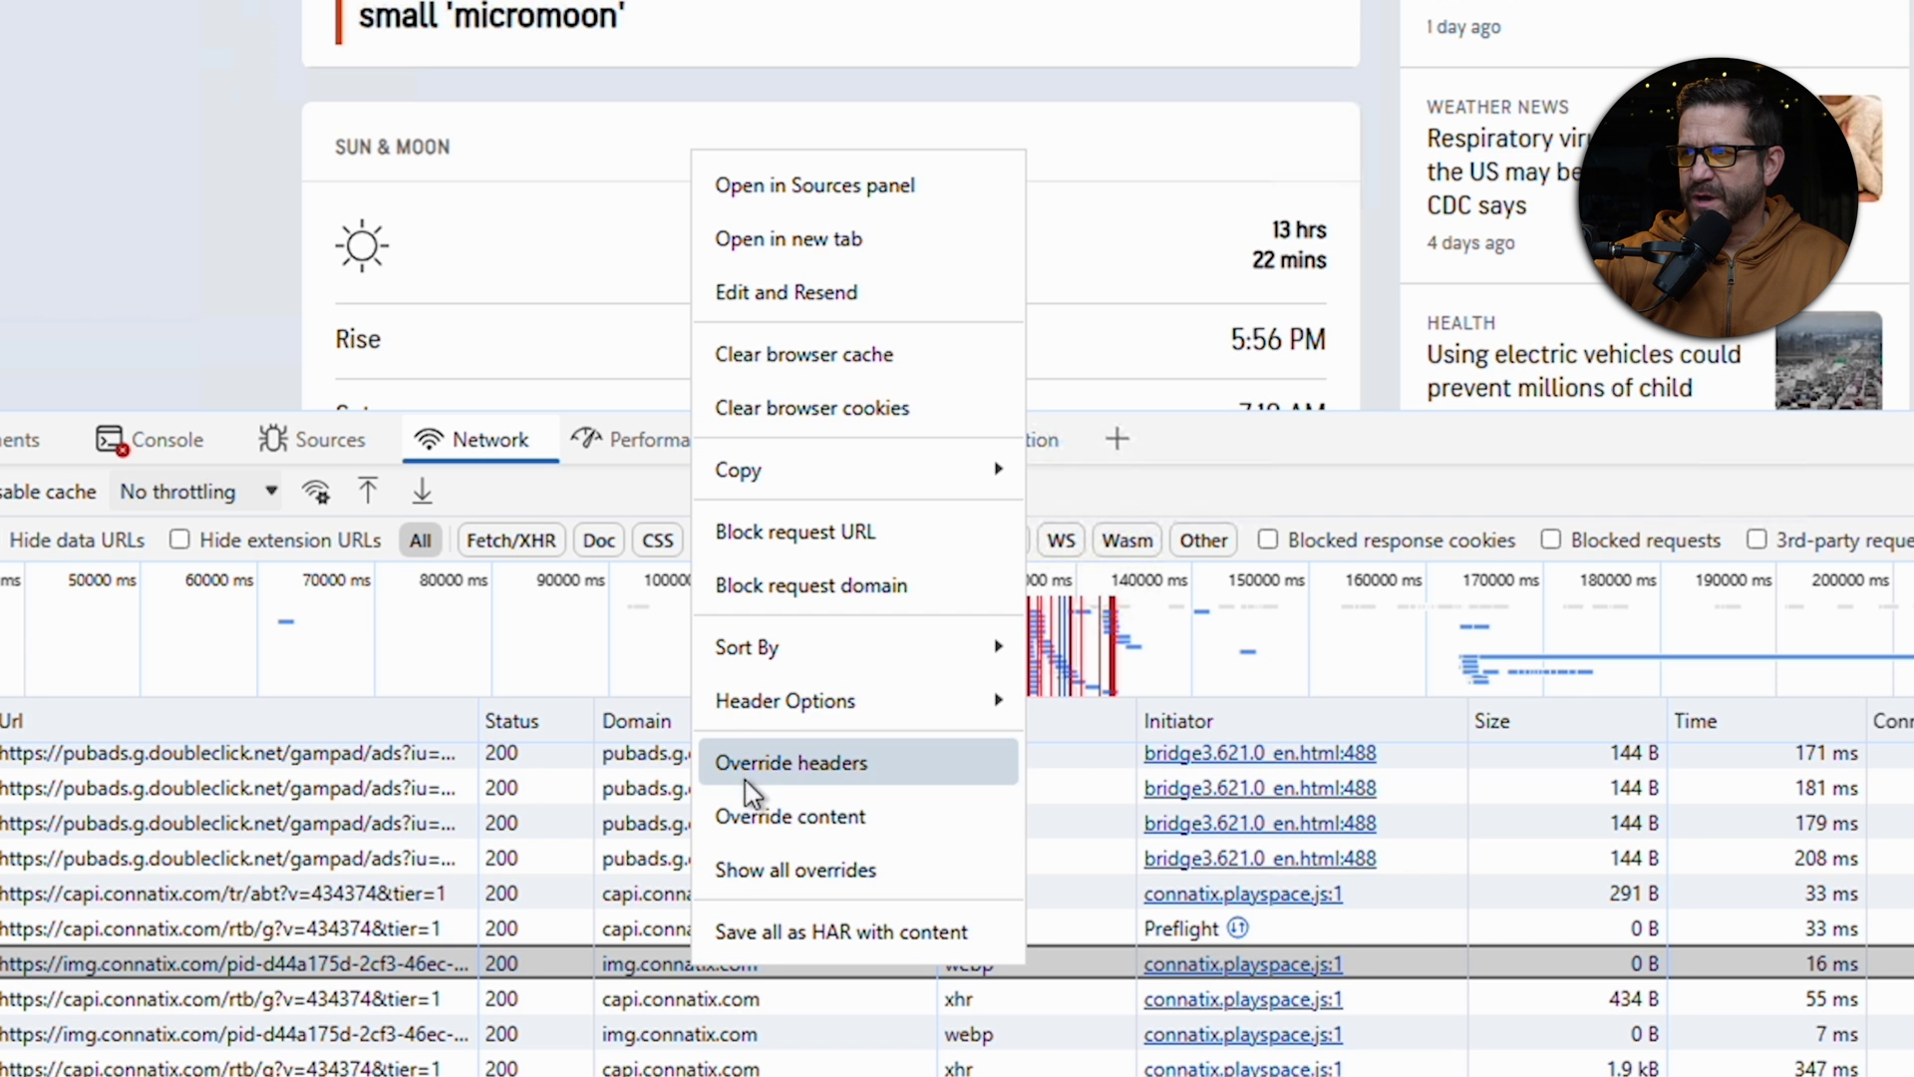
# - Search VirusTotal for the pasted img.connatix.com image URL and view its Details
pyautogui.moveTo(948, 469)
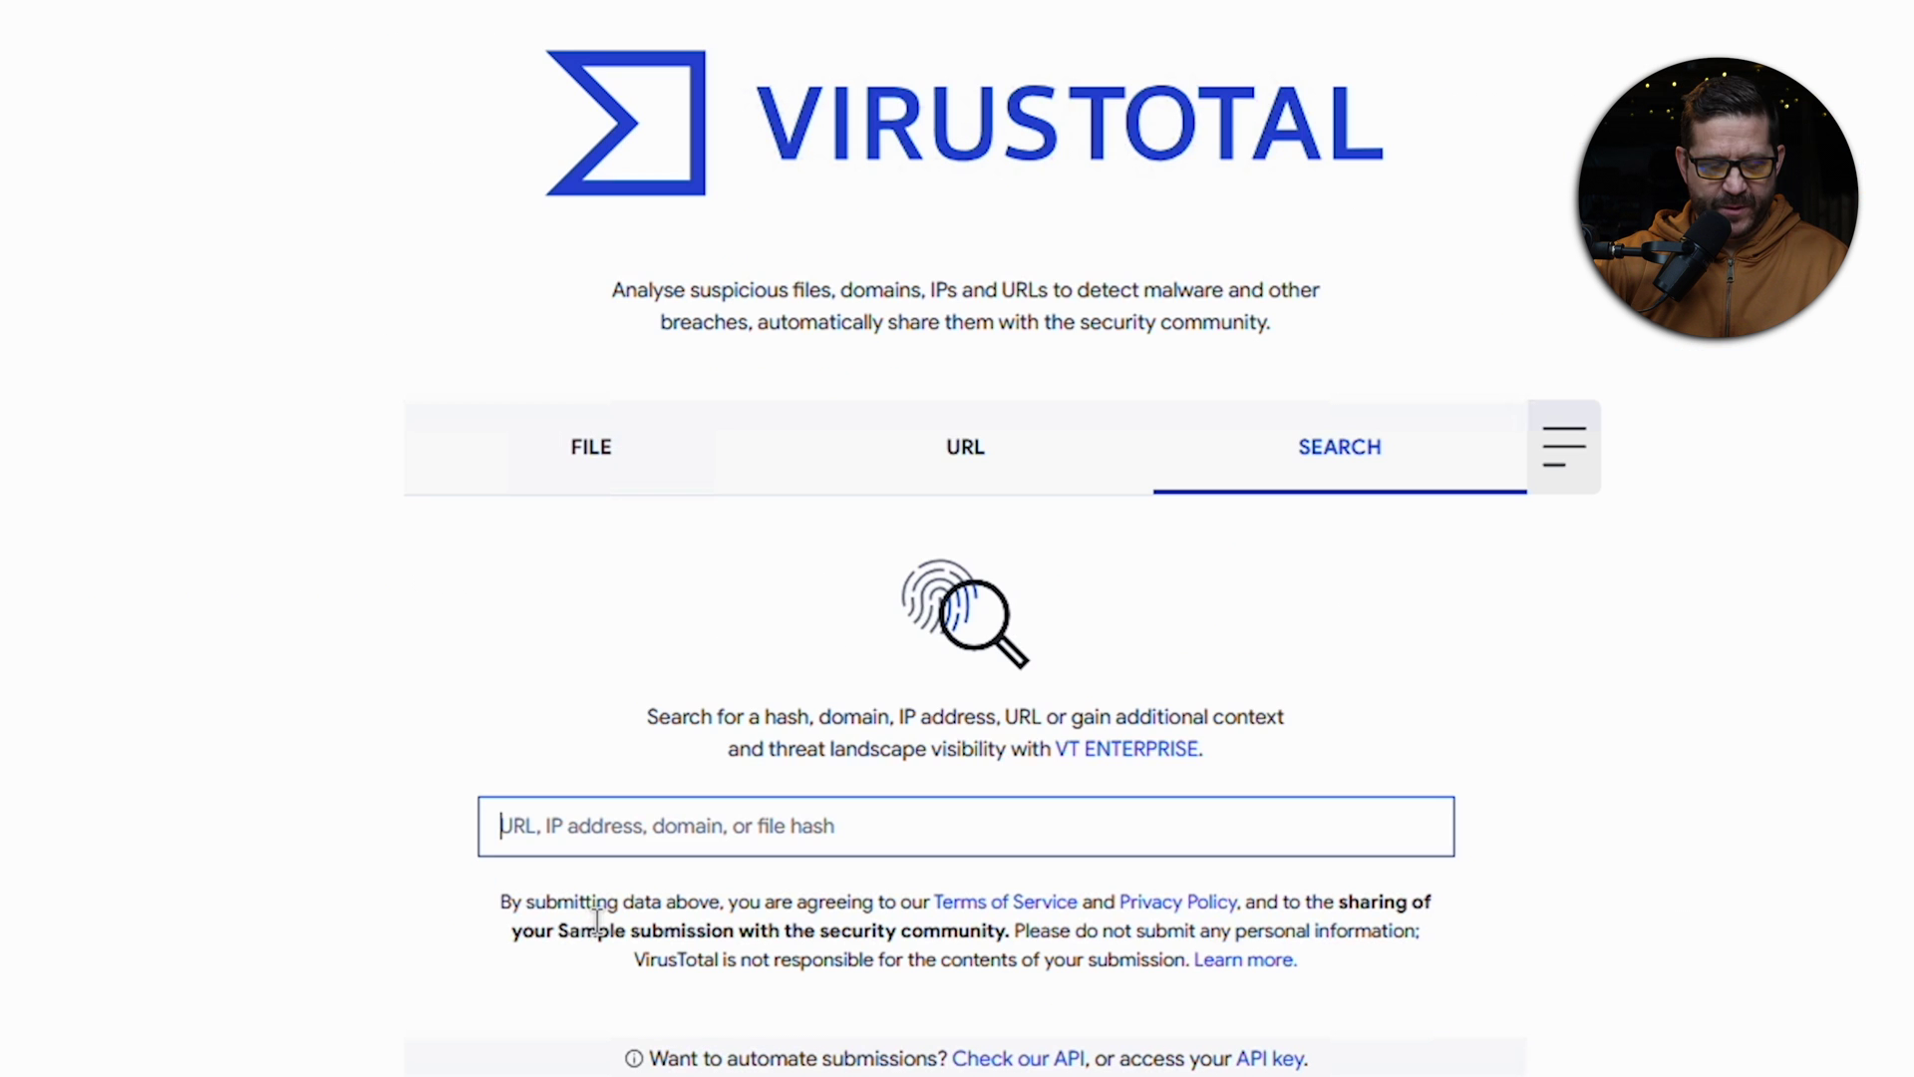
pyautogui.hotkey('ctrl', 'v')
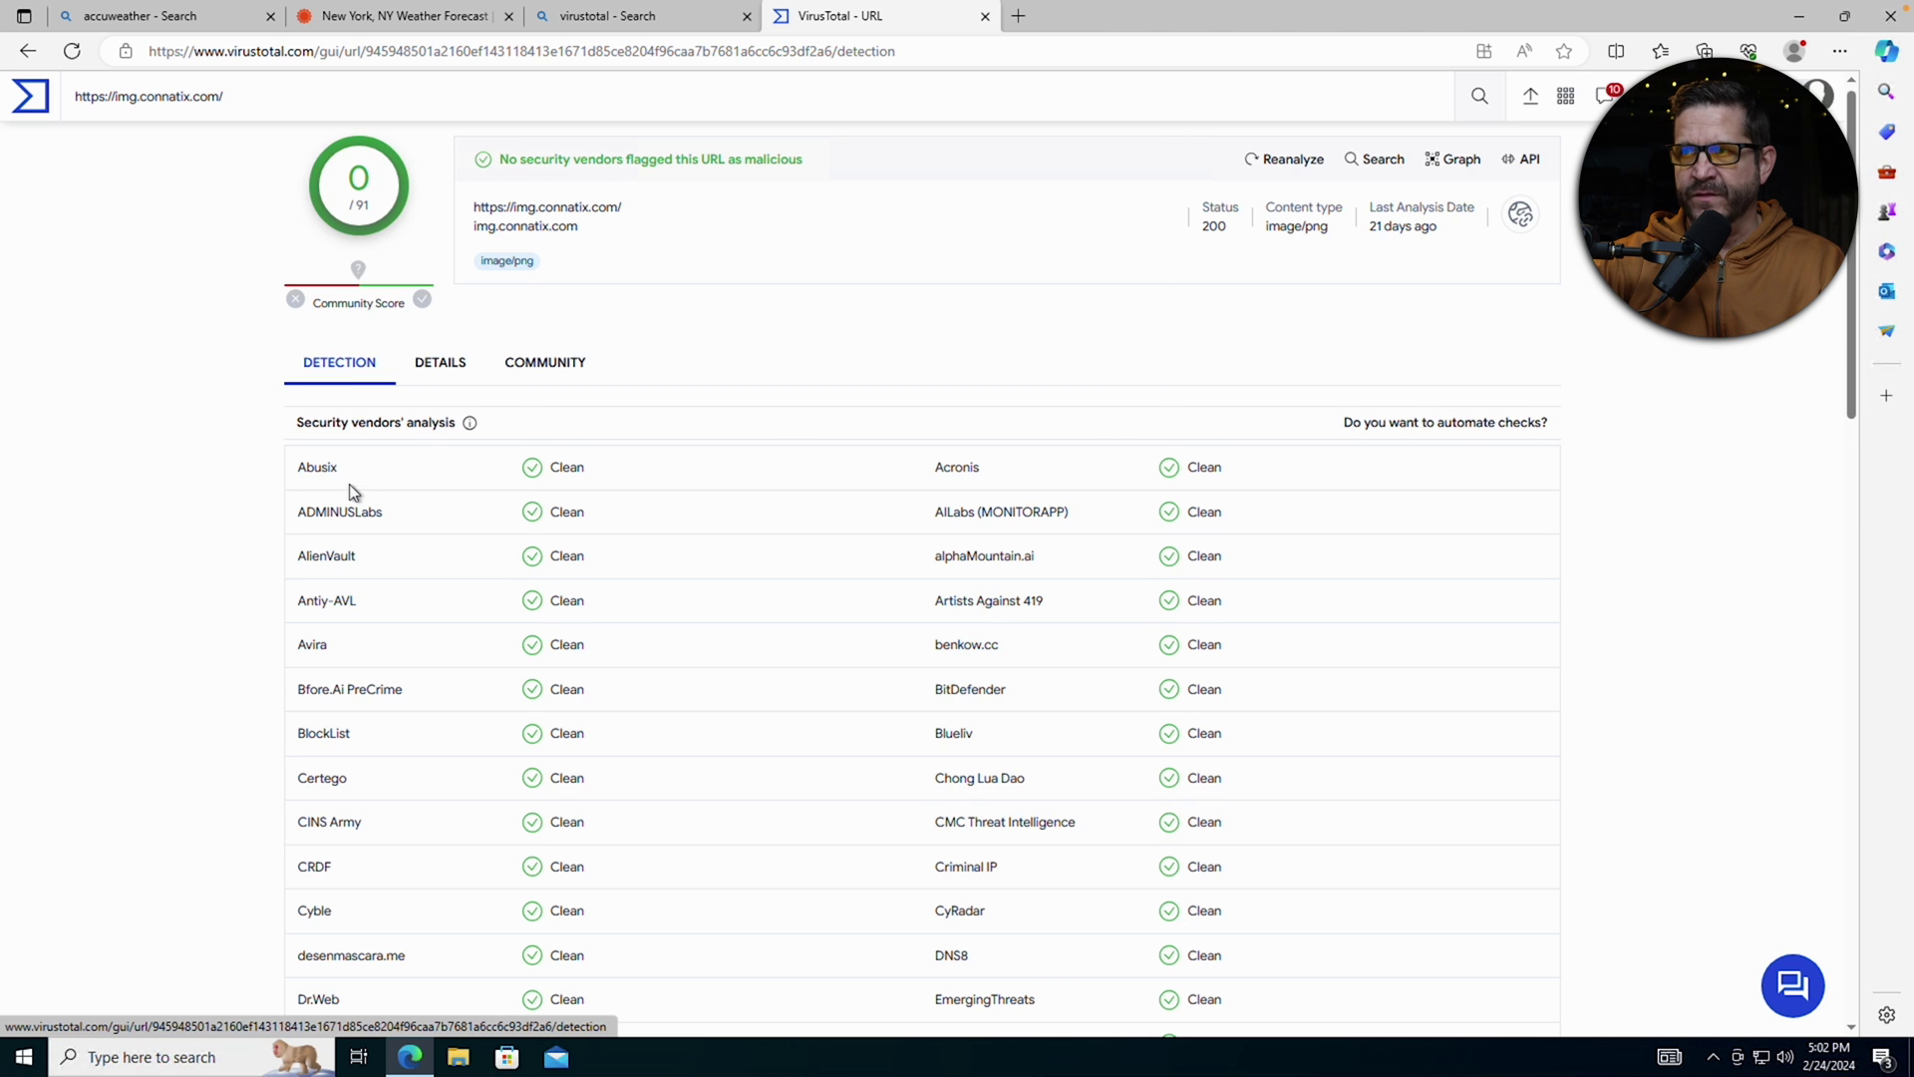
pyautogui.scroll(-3, 351, 492)
pyautogui.scroll(1, 351, 493)
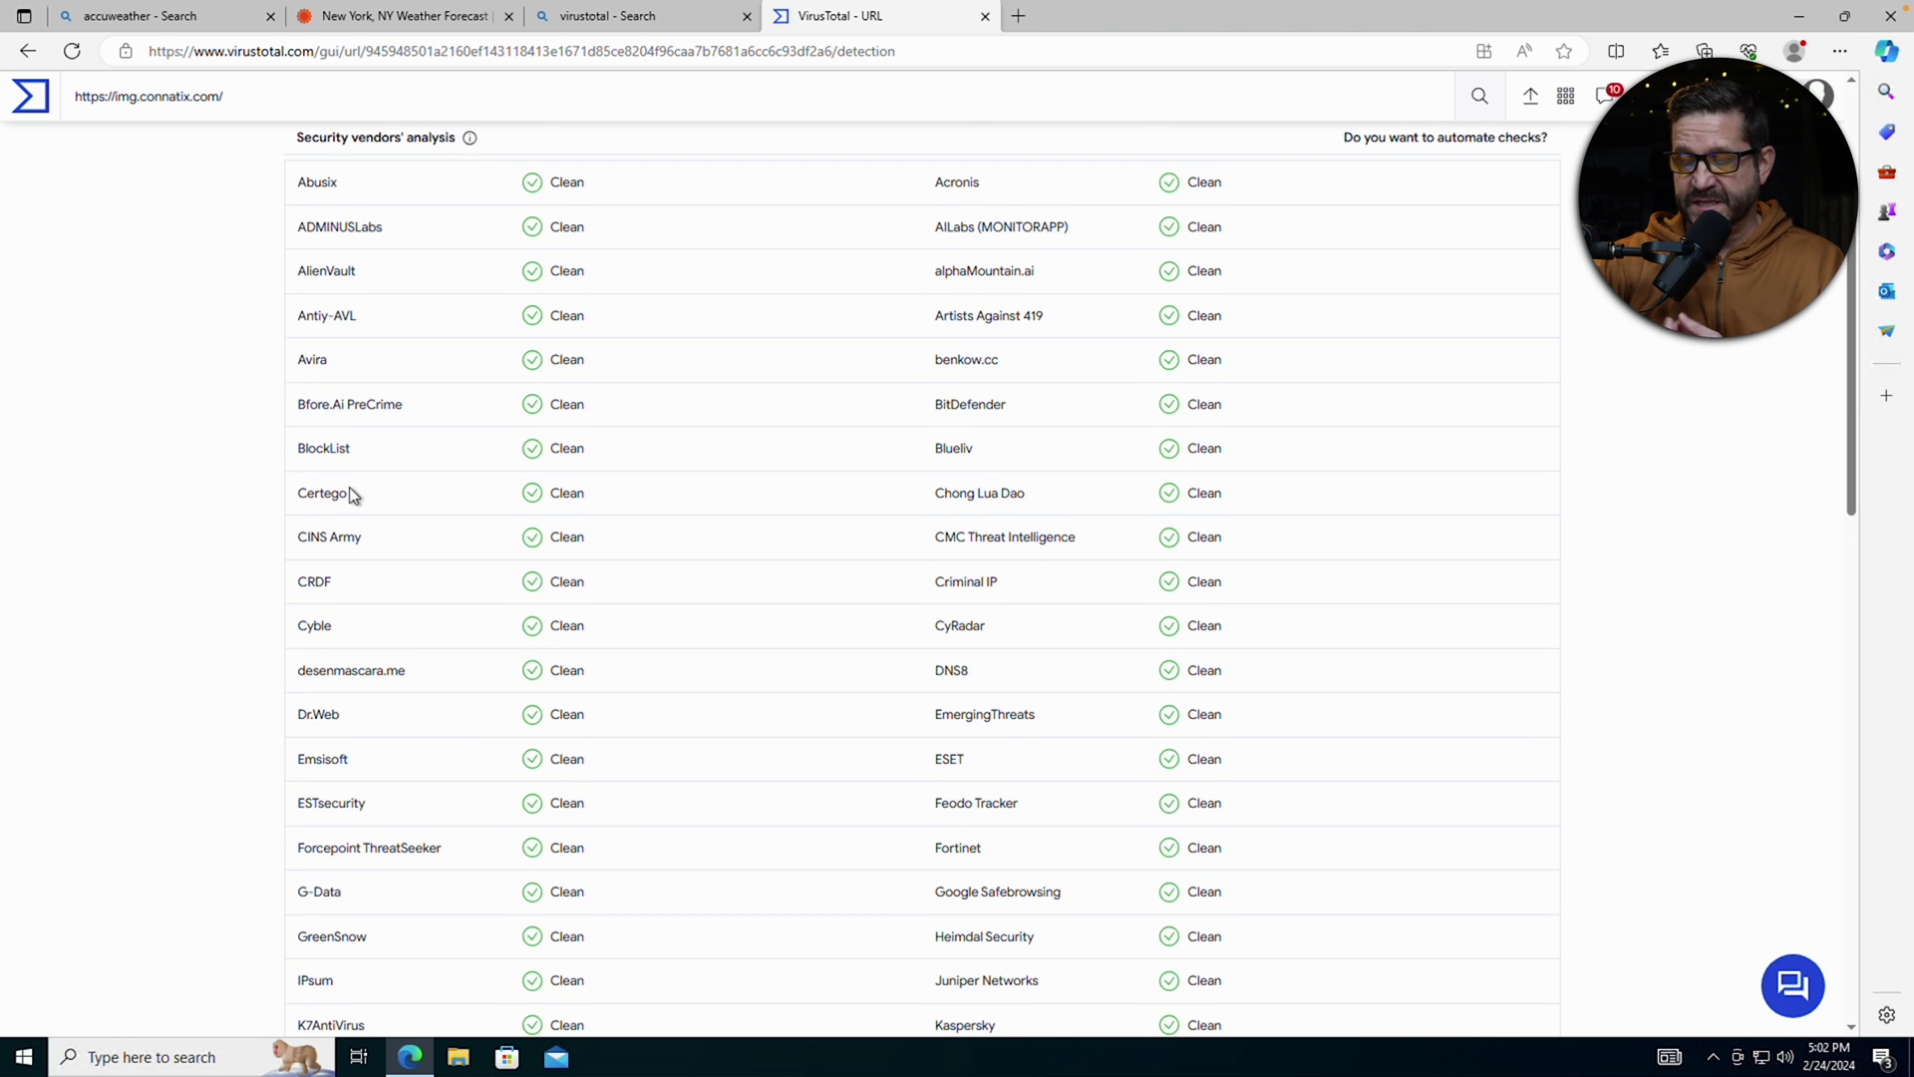
pyautogui.scroll(3, 351, 492)
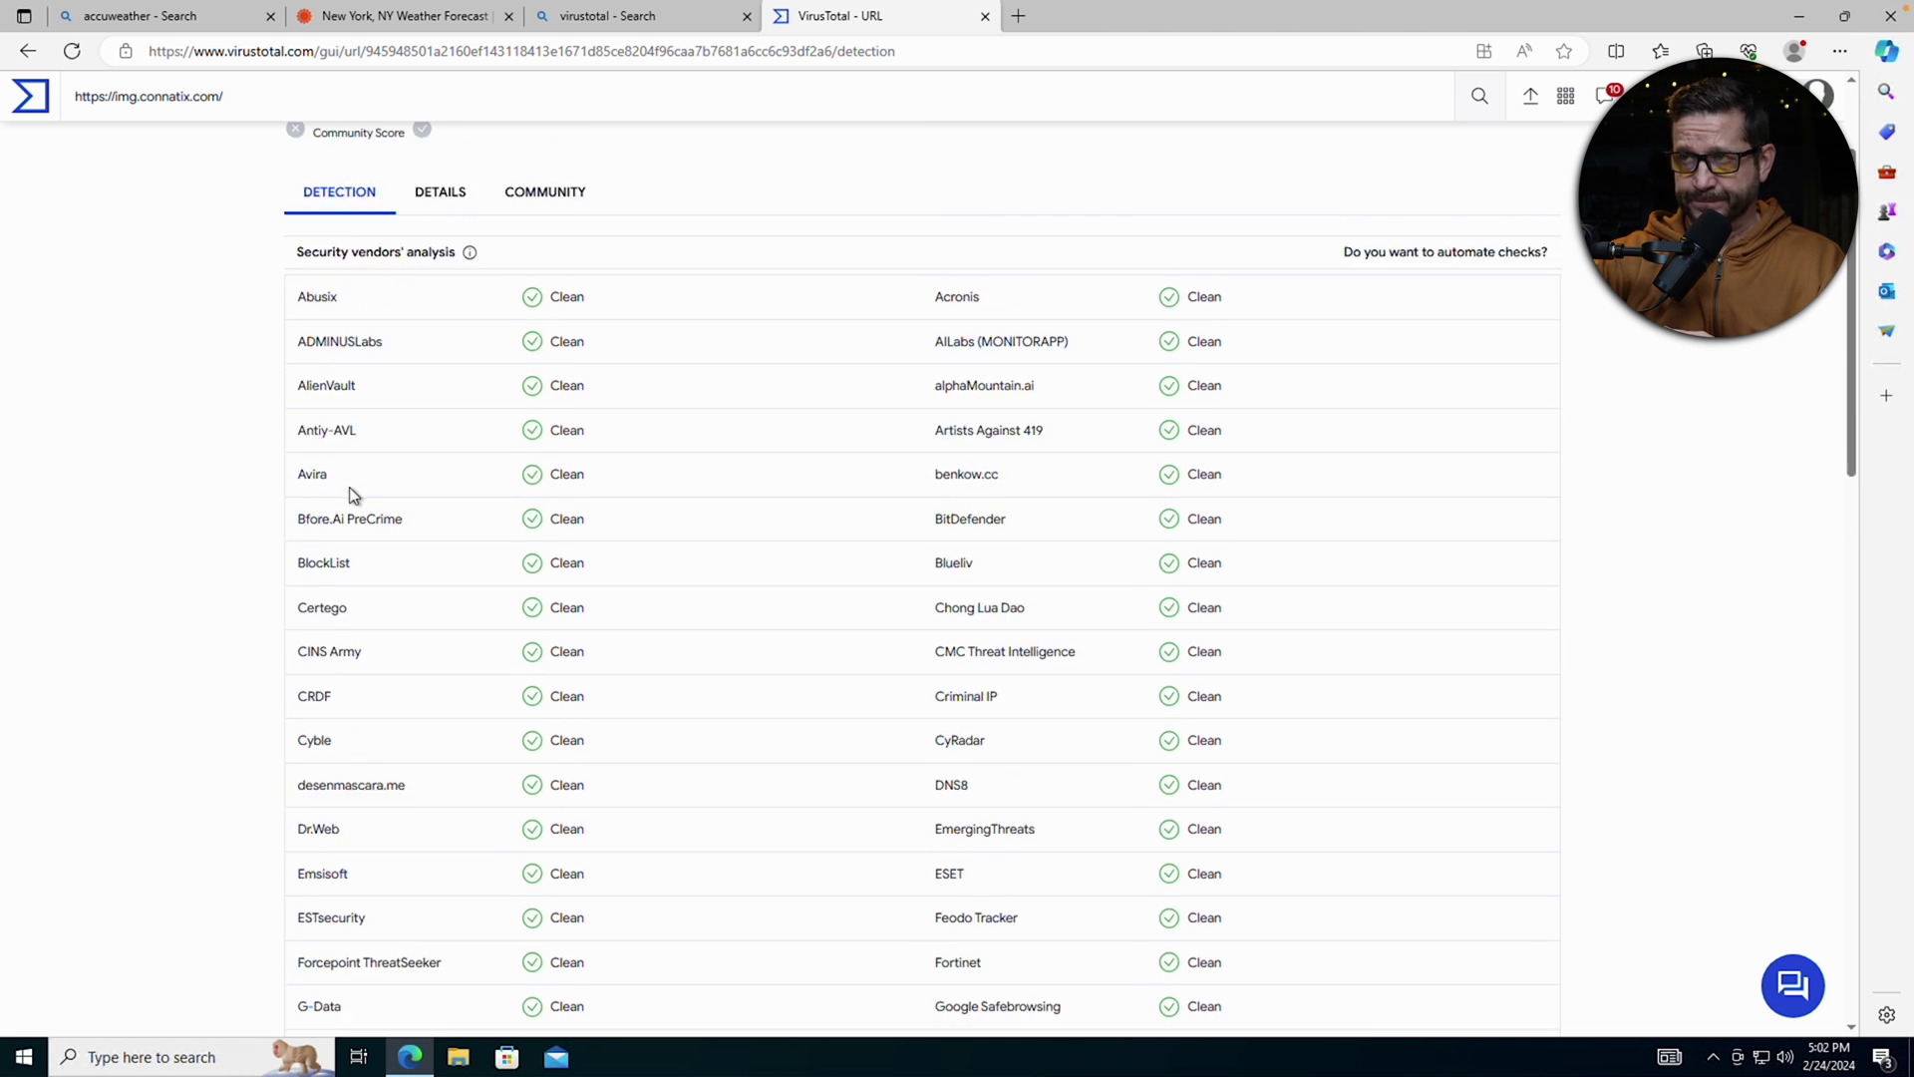
pyautogui.click(452, 371)
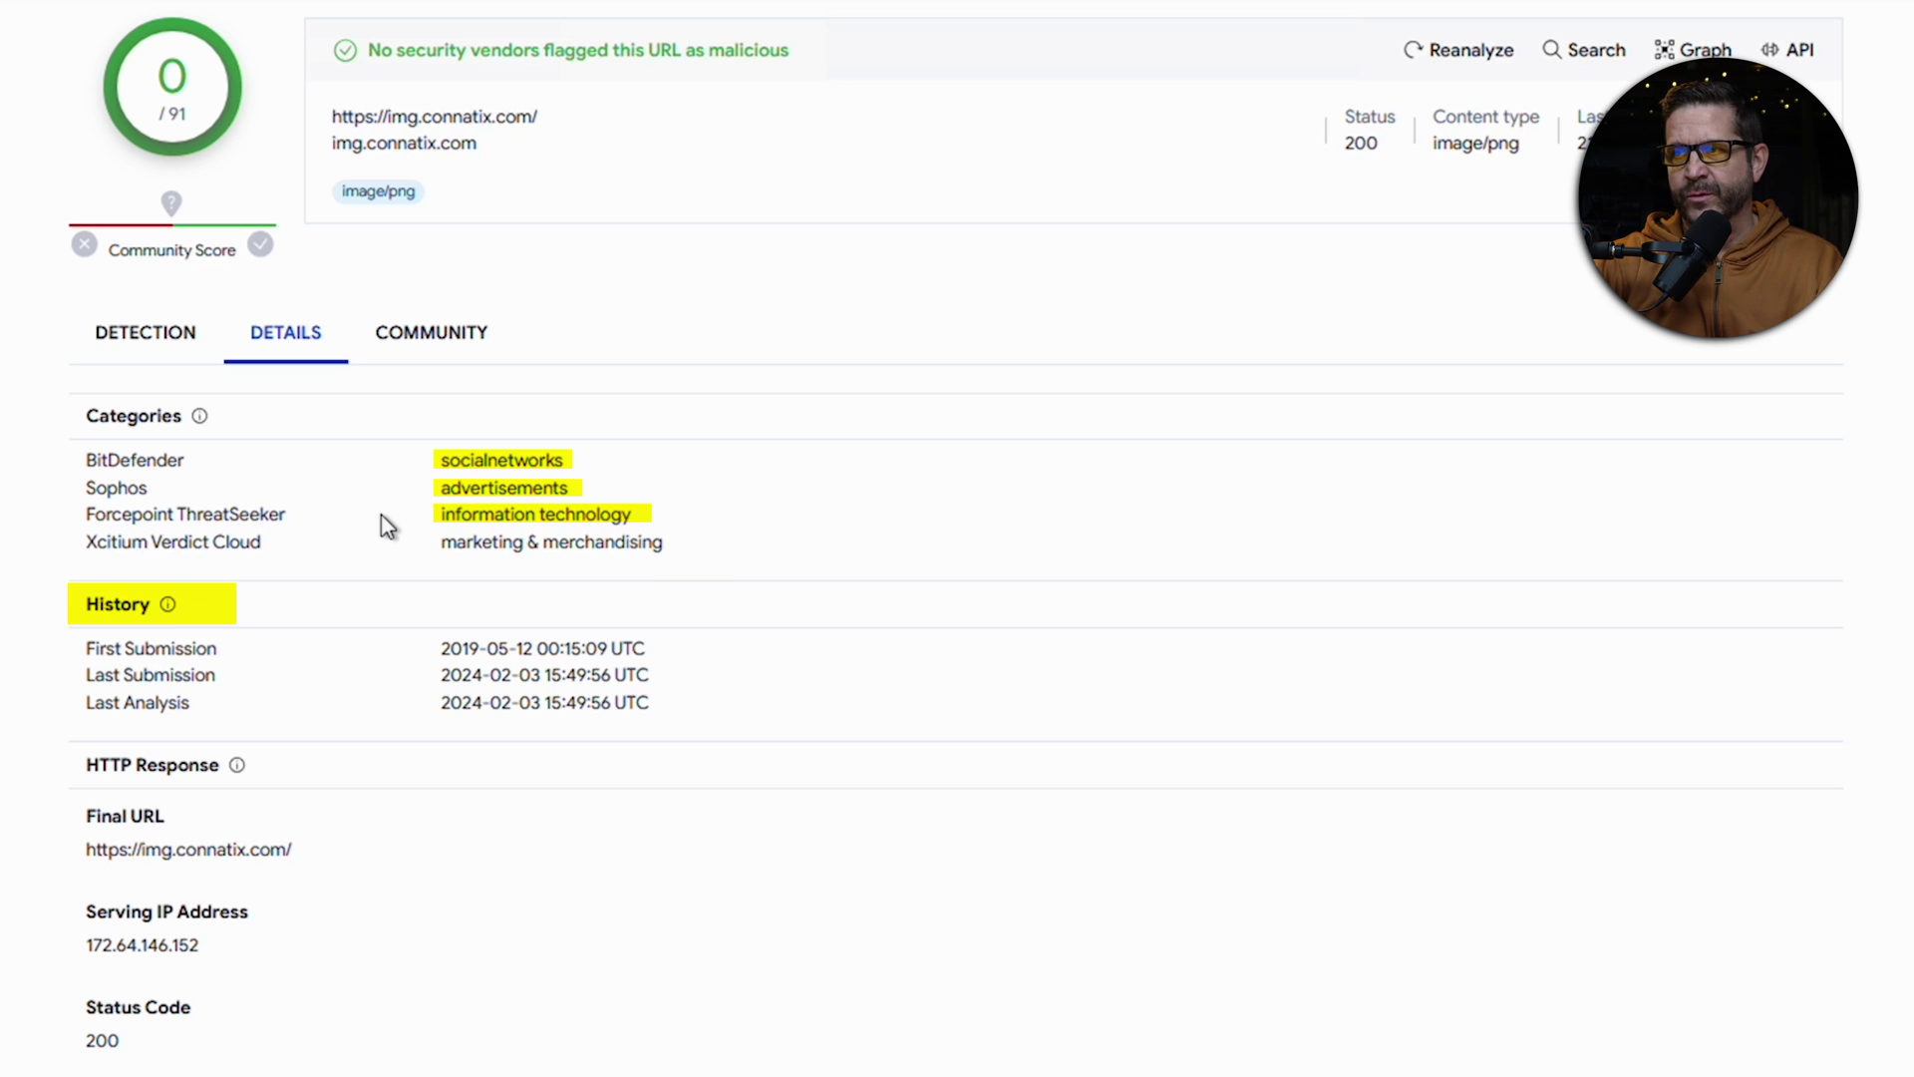
# - Read the URL's community comments and open its VirusTotal Graph
pyautogui.scroll(-5, 355, 667)
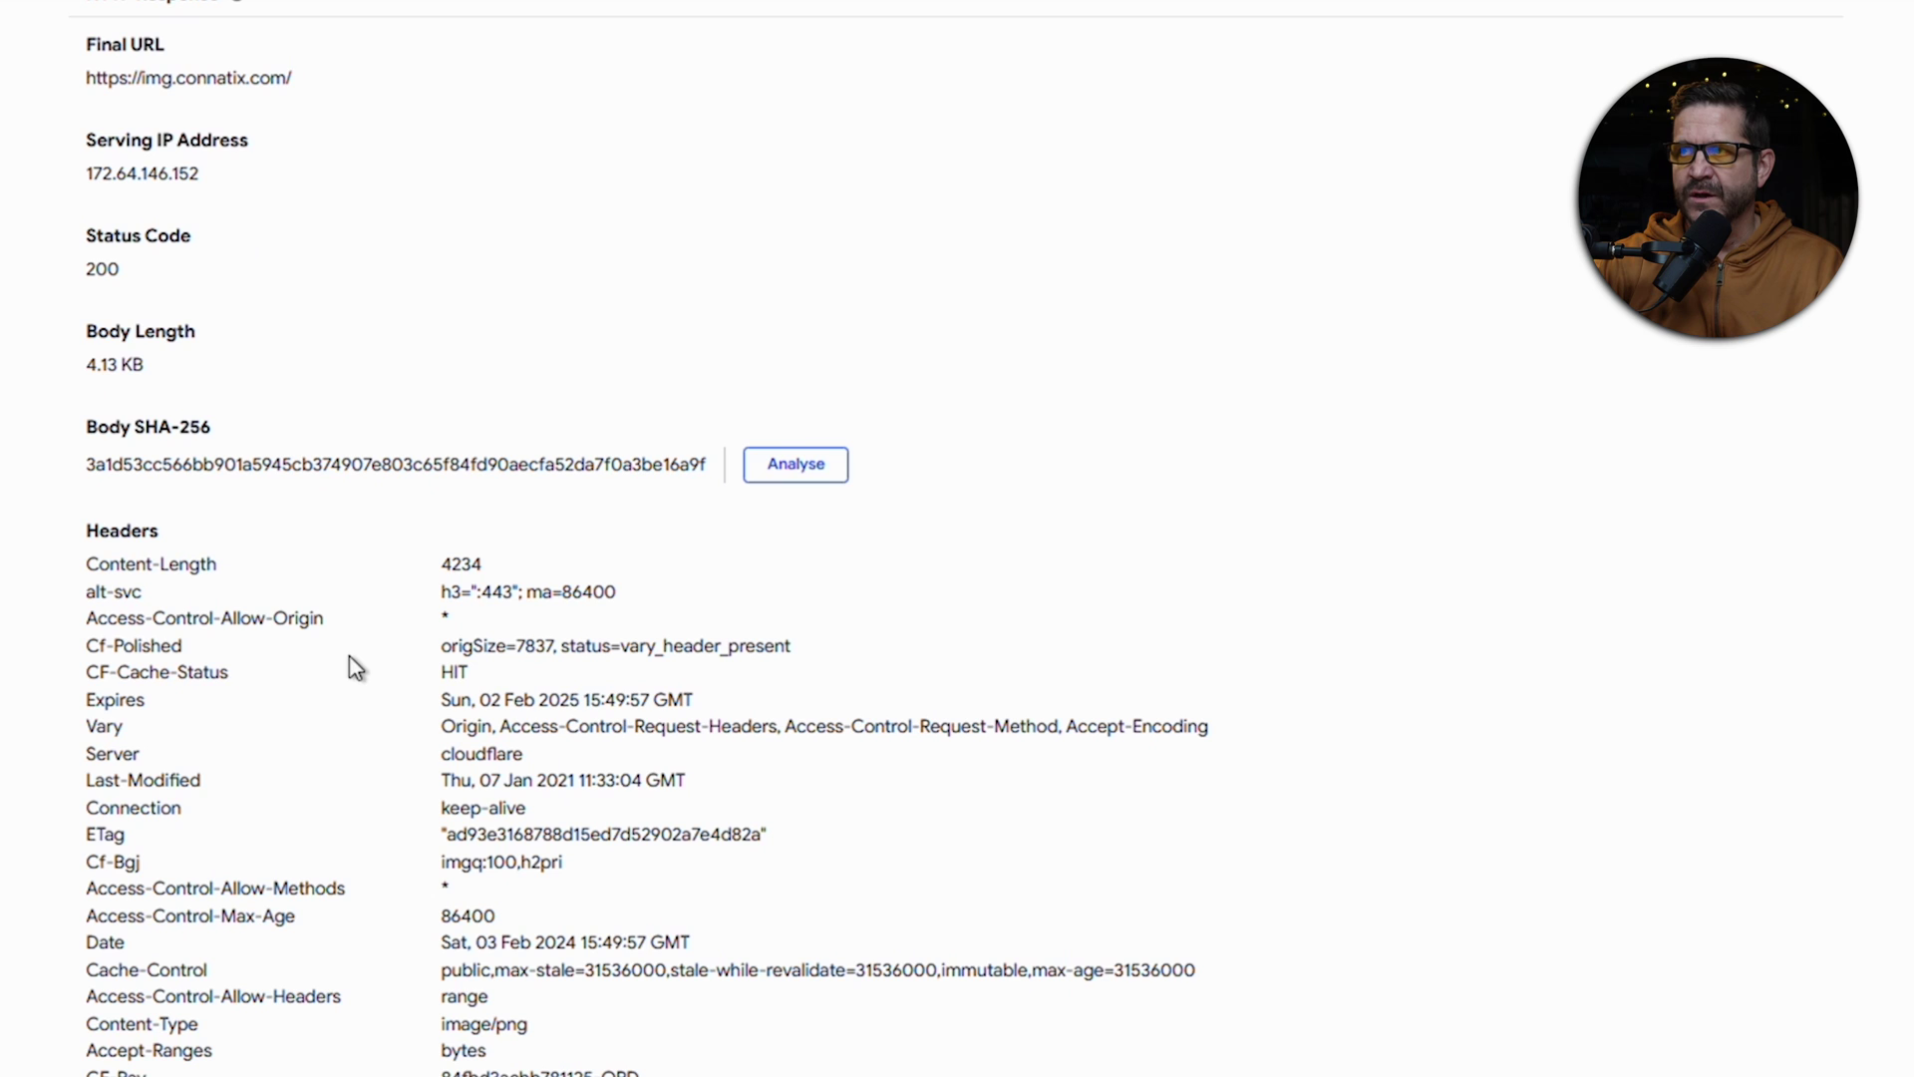
pyautogui.scroll(10, 355, 667)
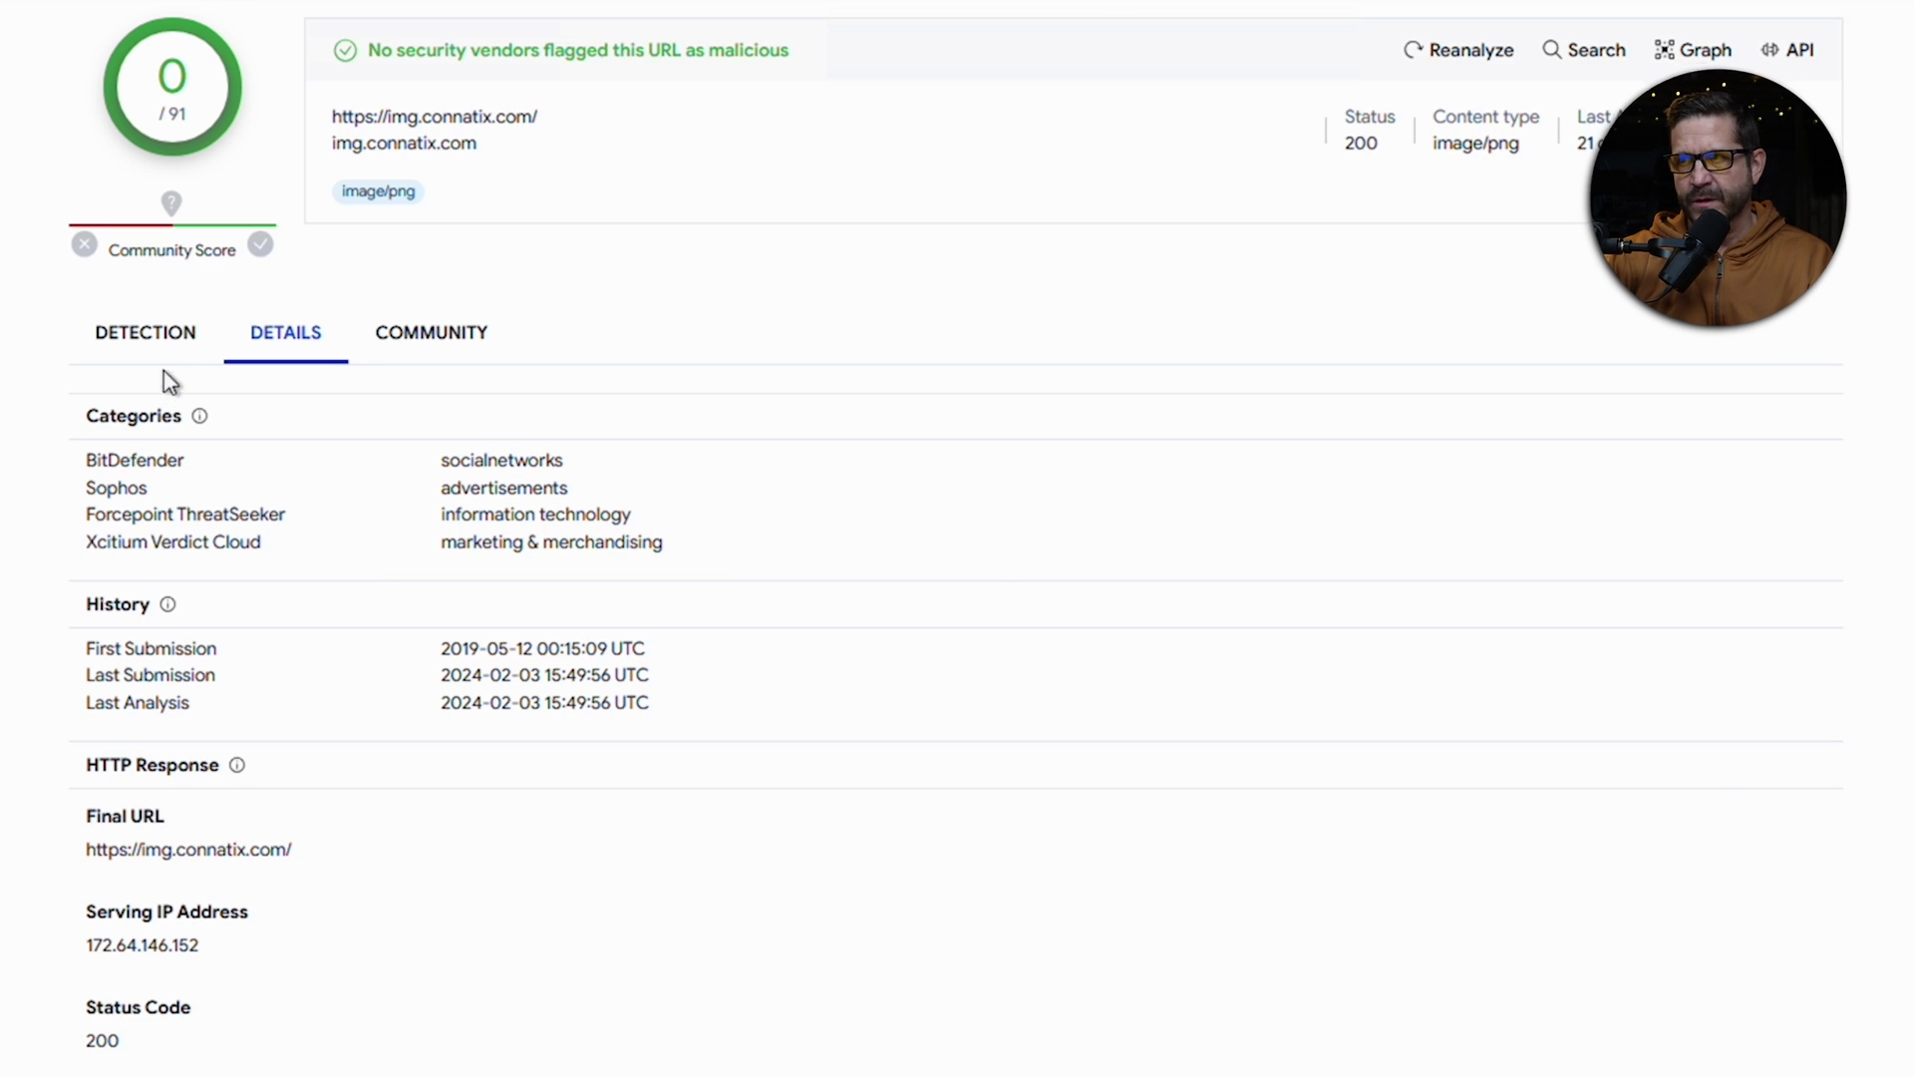
pyautogui.click(431, 332)
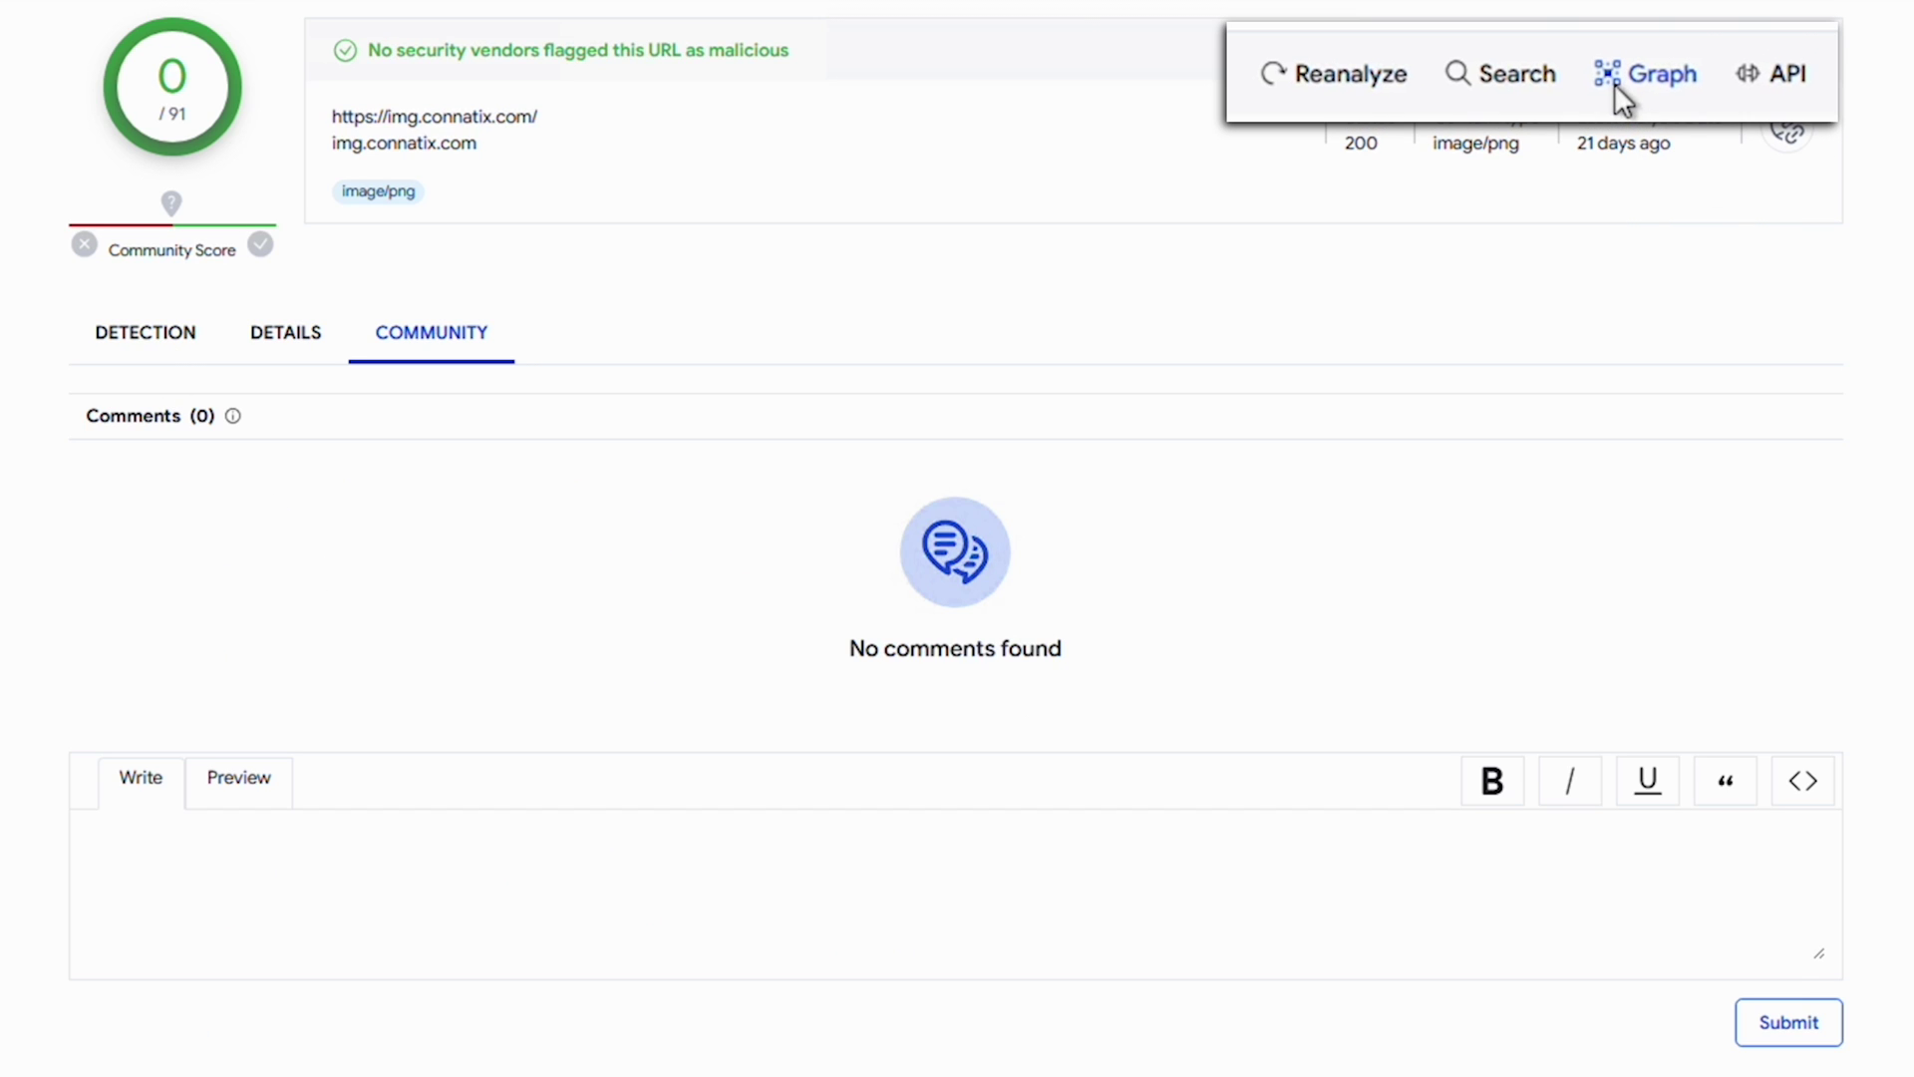
pyautogui.click(1615, 84)
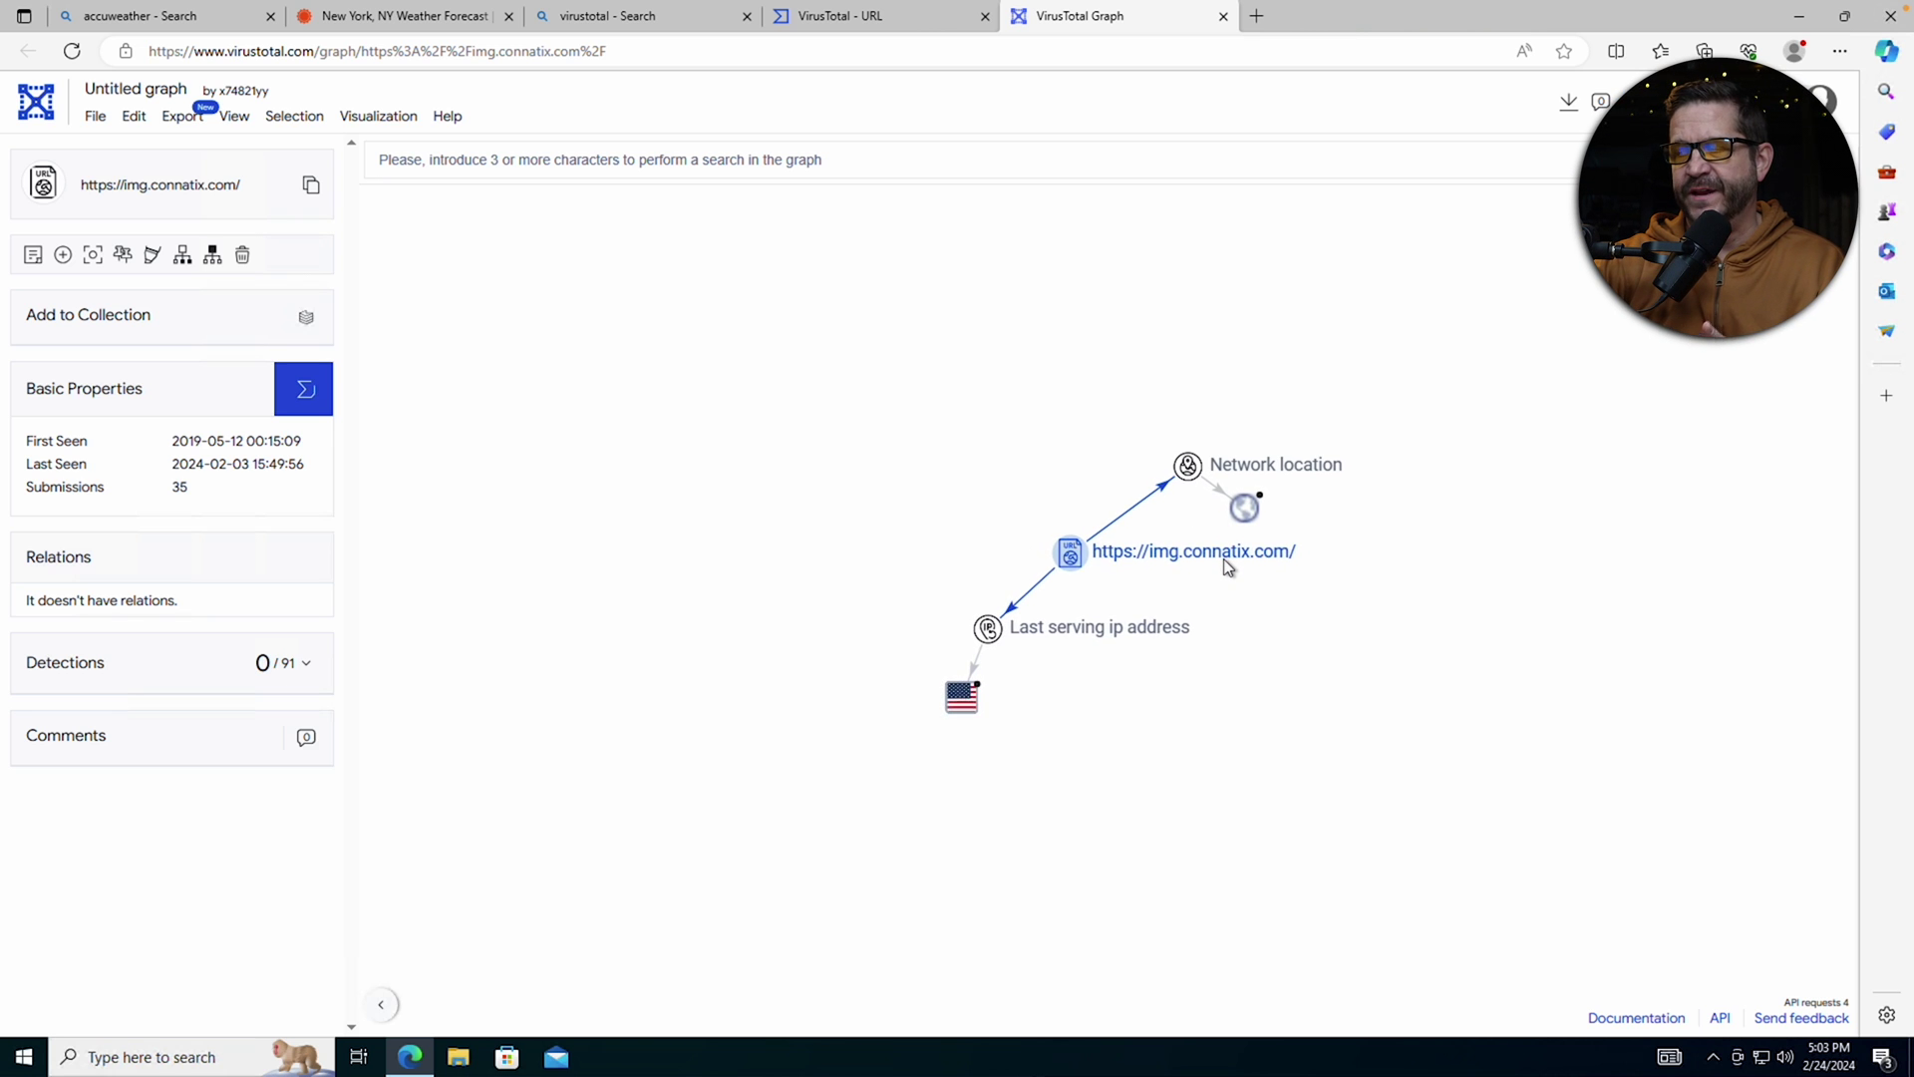
# - Inspect the globe Network location node for img.connatix.com in VirusTotal Graph
pyautogui.click(1247, 507)
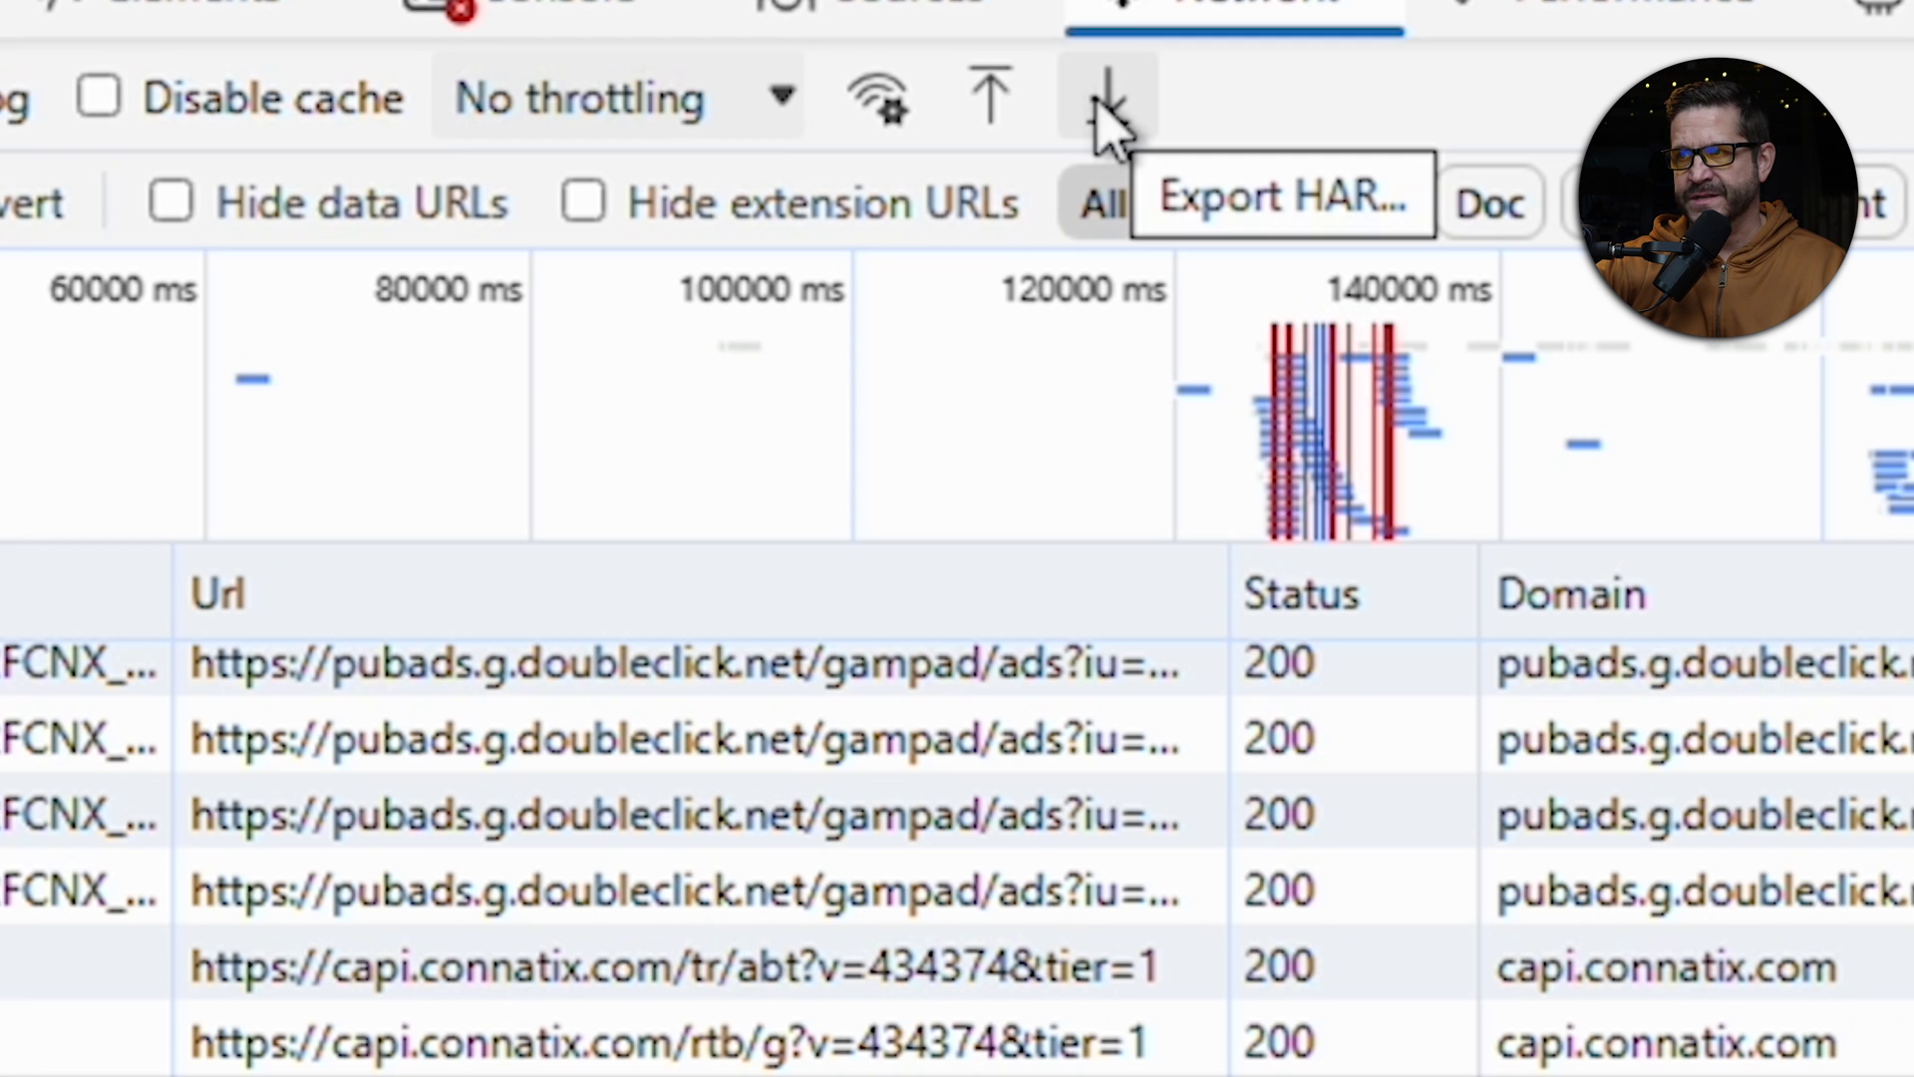
# - Export the network log as accu.har in Downloads and open it in Notepad
pyautogui.click(1102, 102)
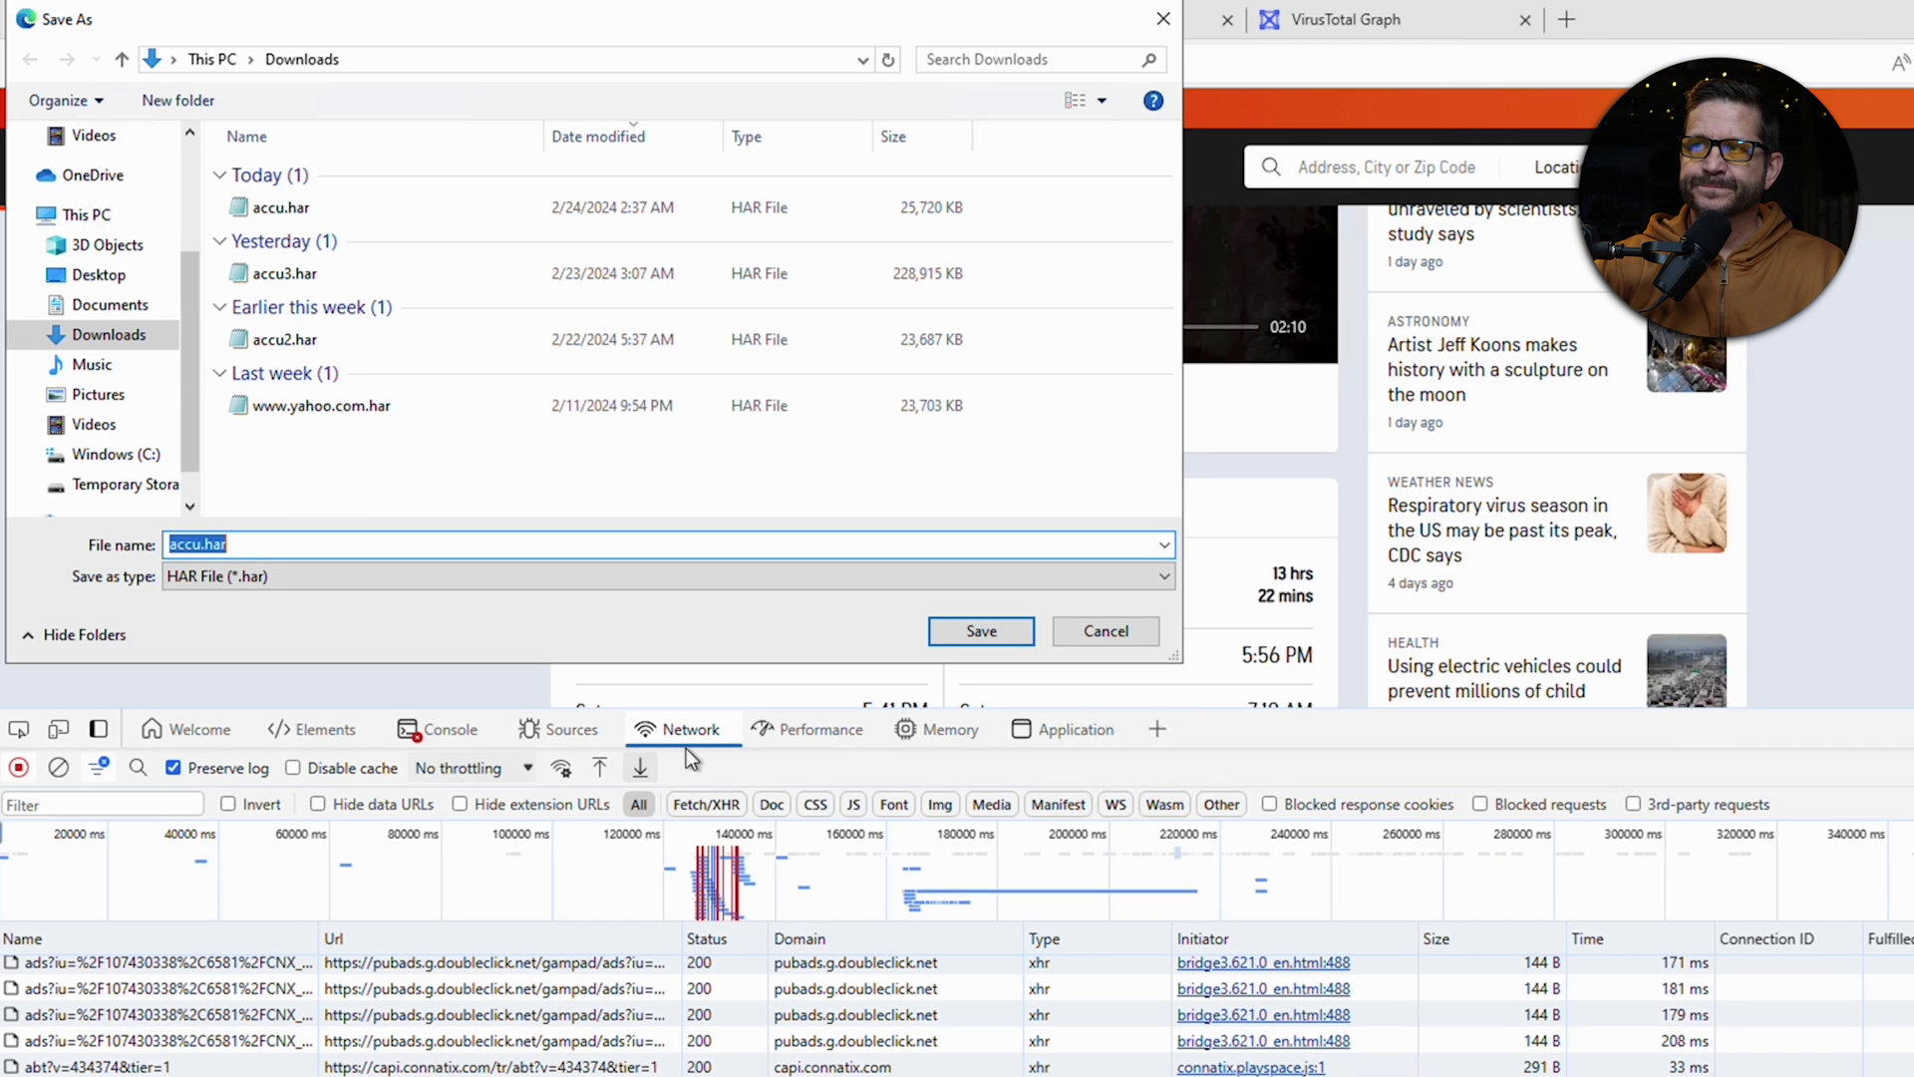
pyautogui.click(291, 213)
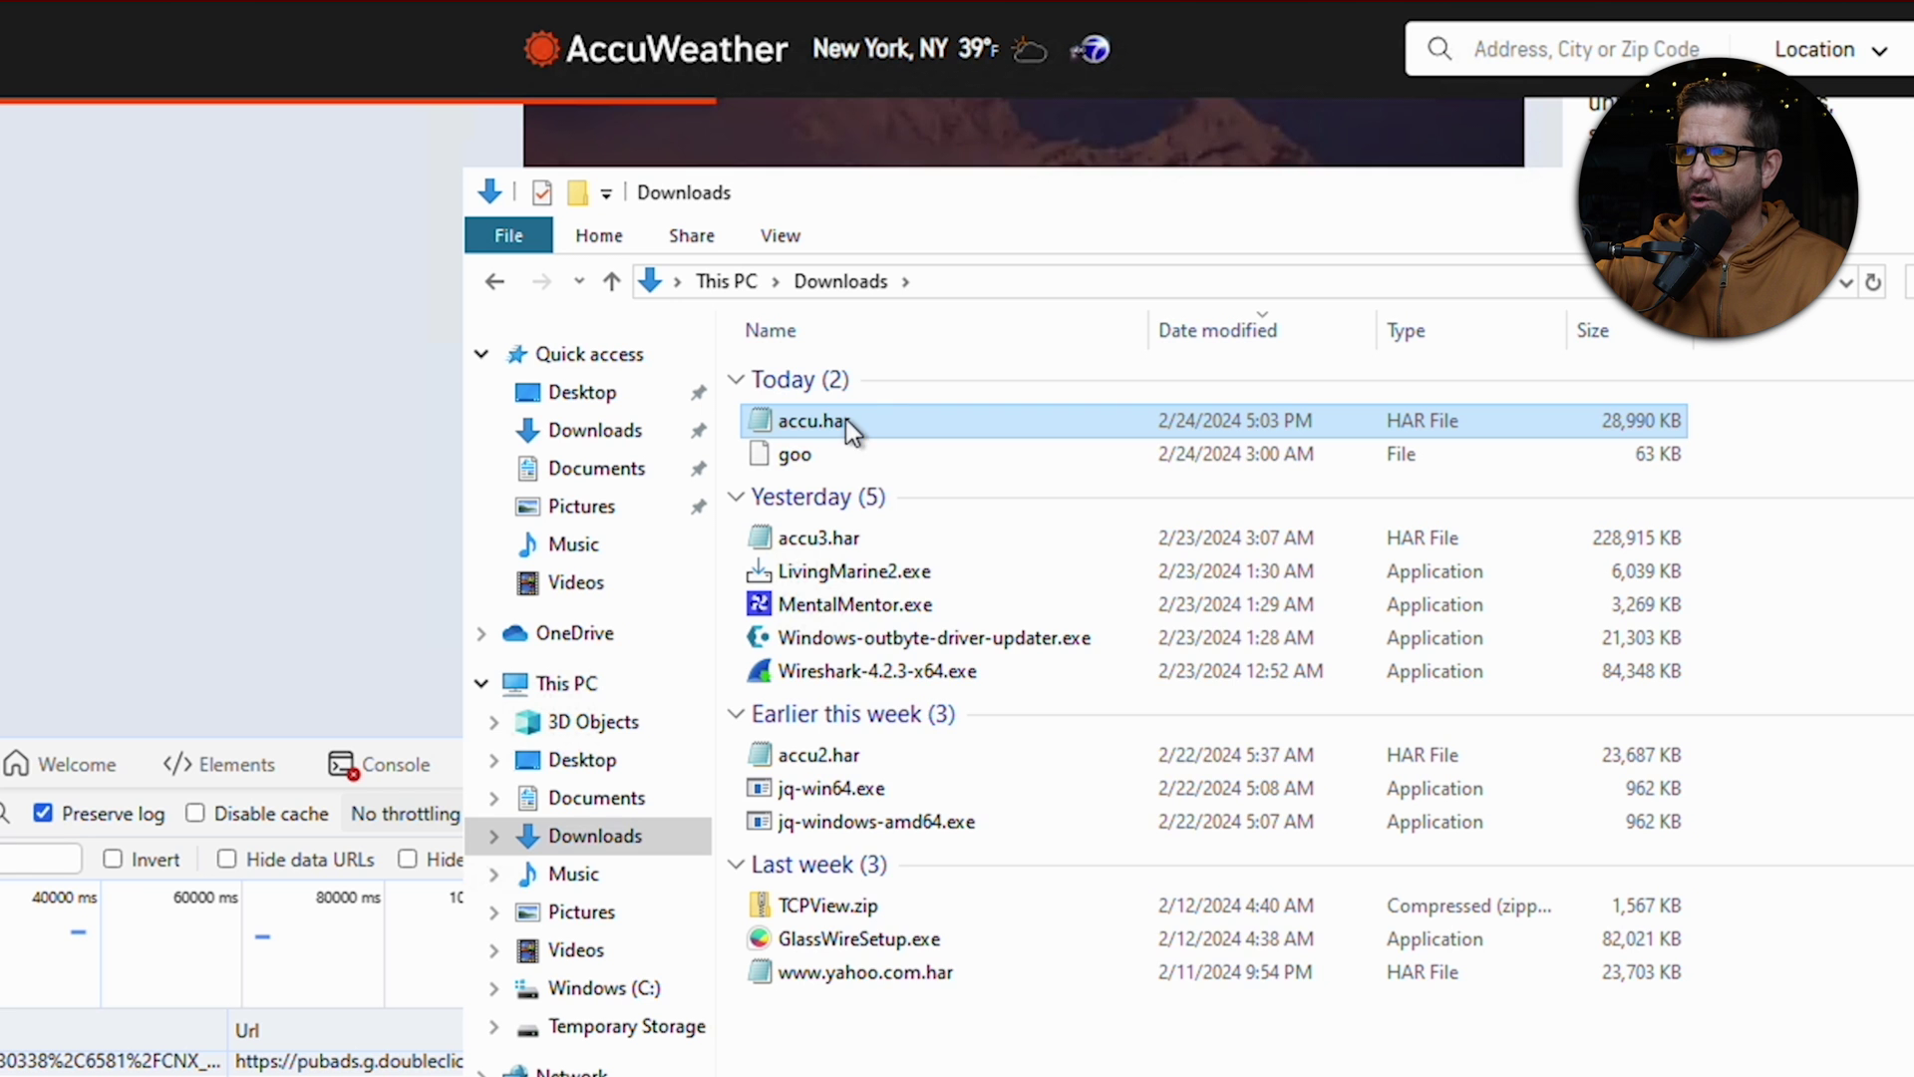
pyautogui.rightClick(845, 421)
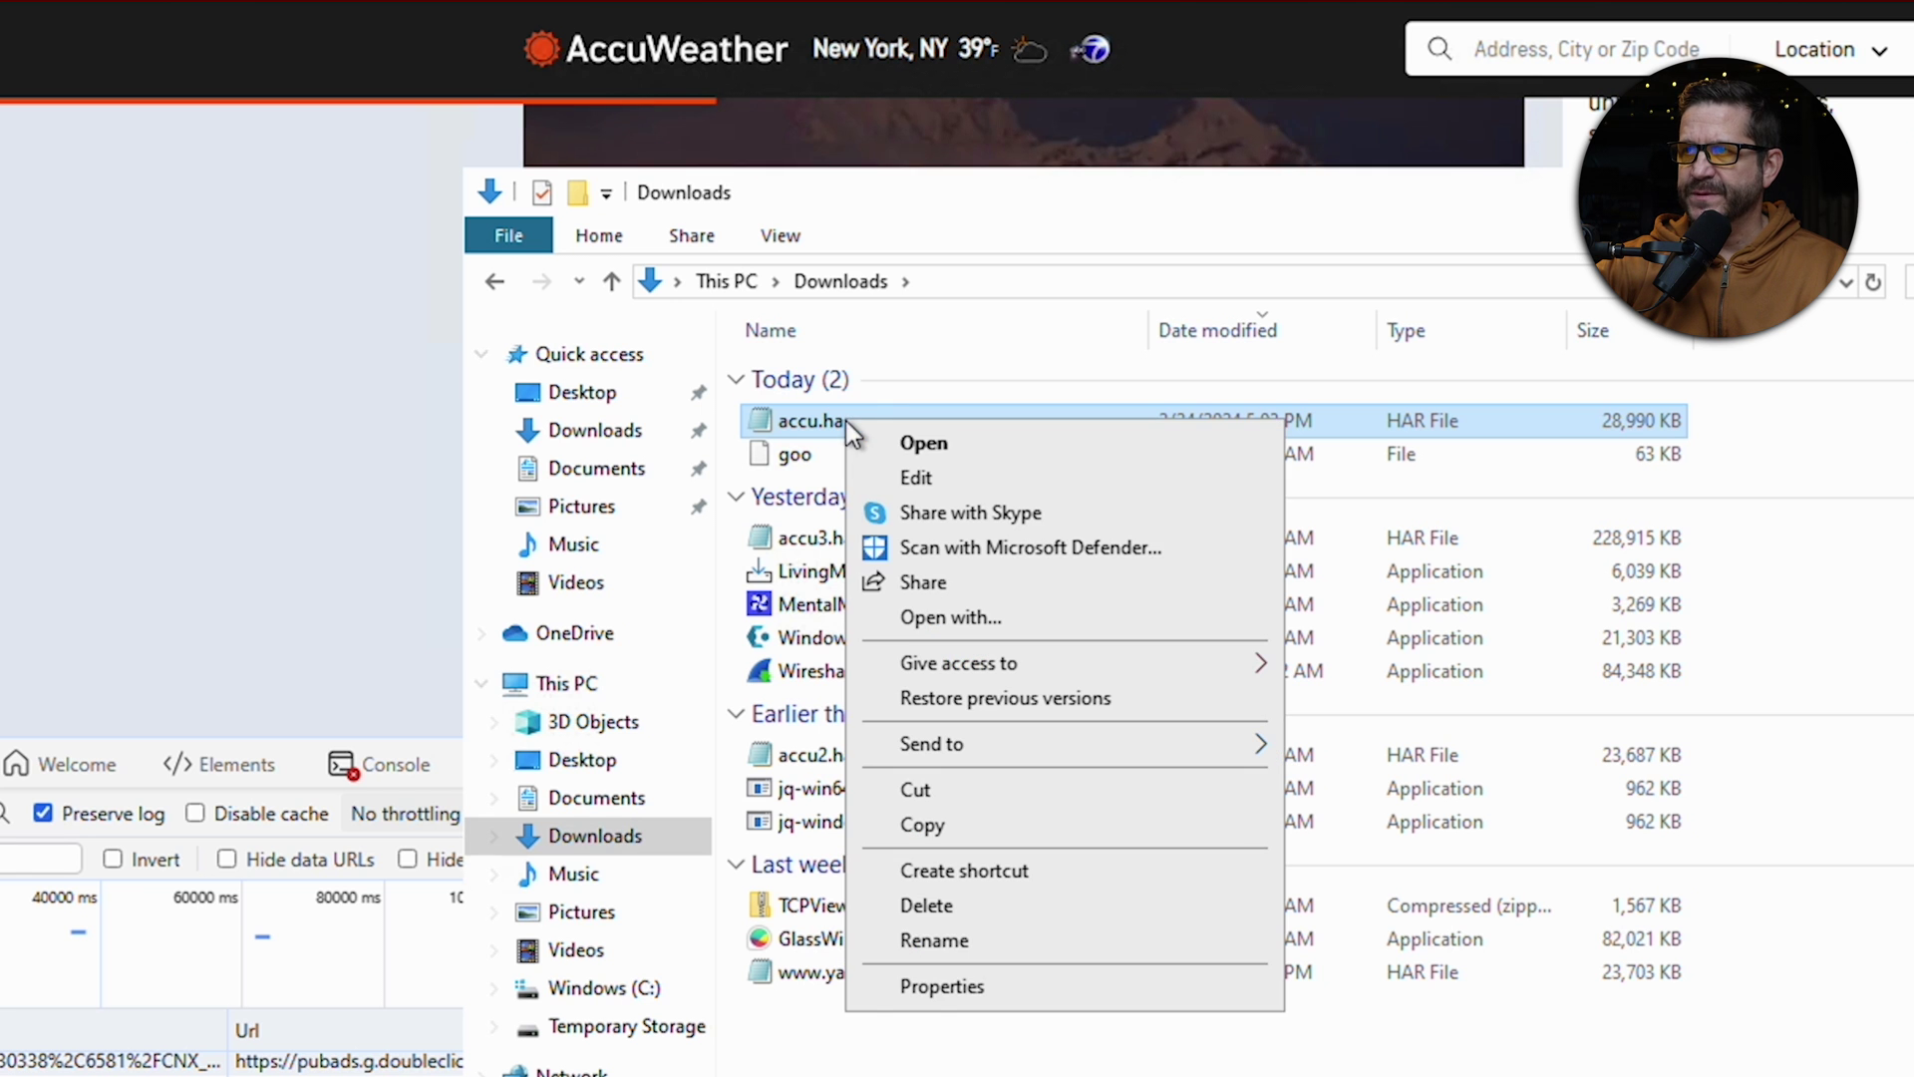
pyautogui.click(896, 439)
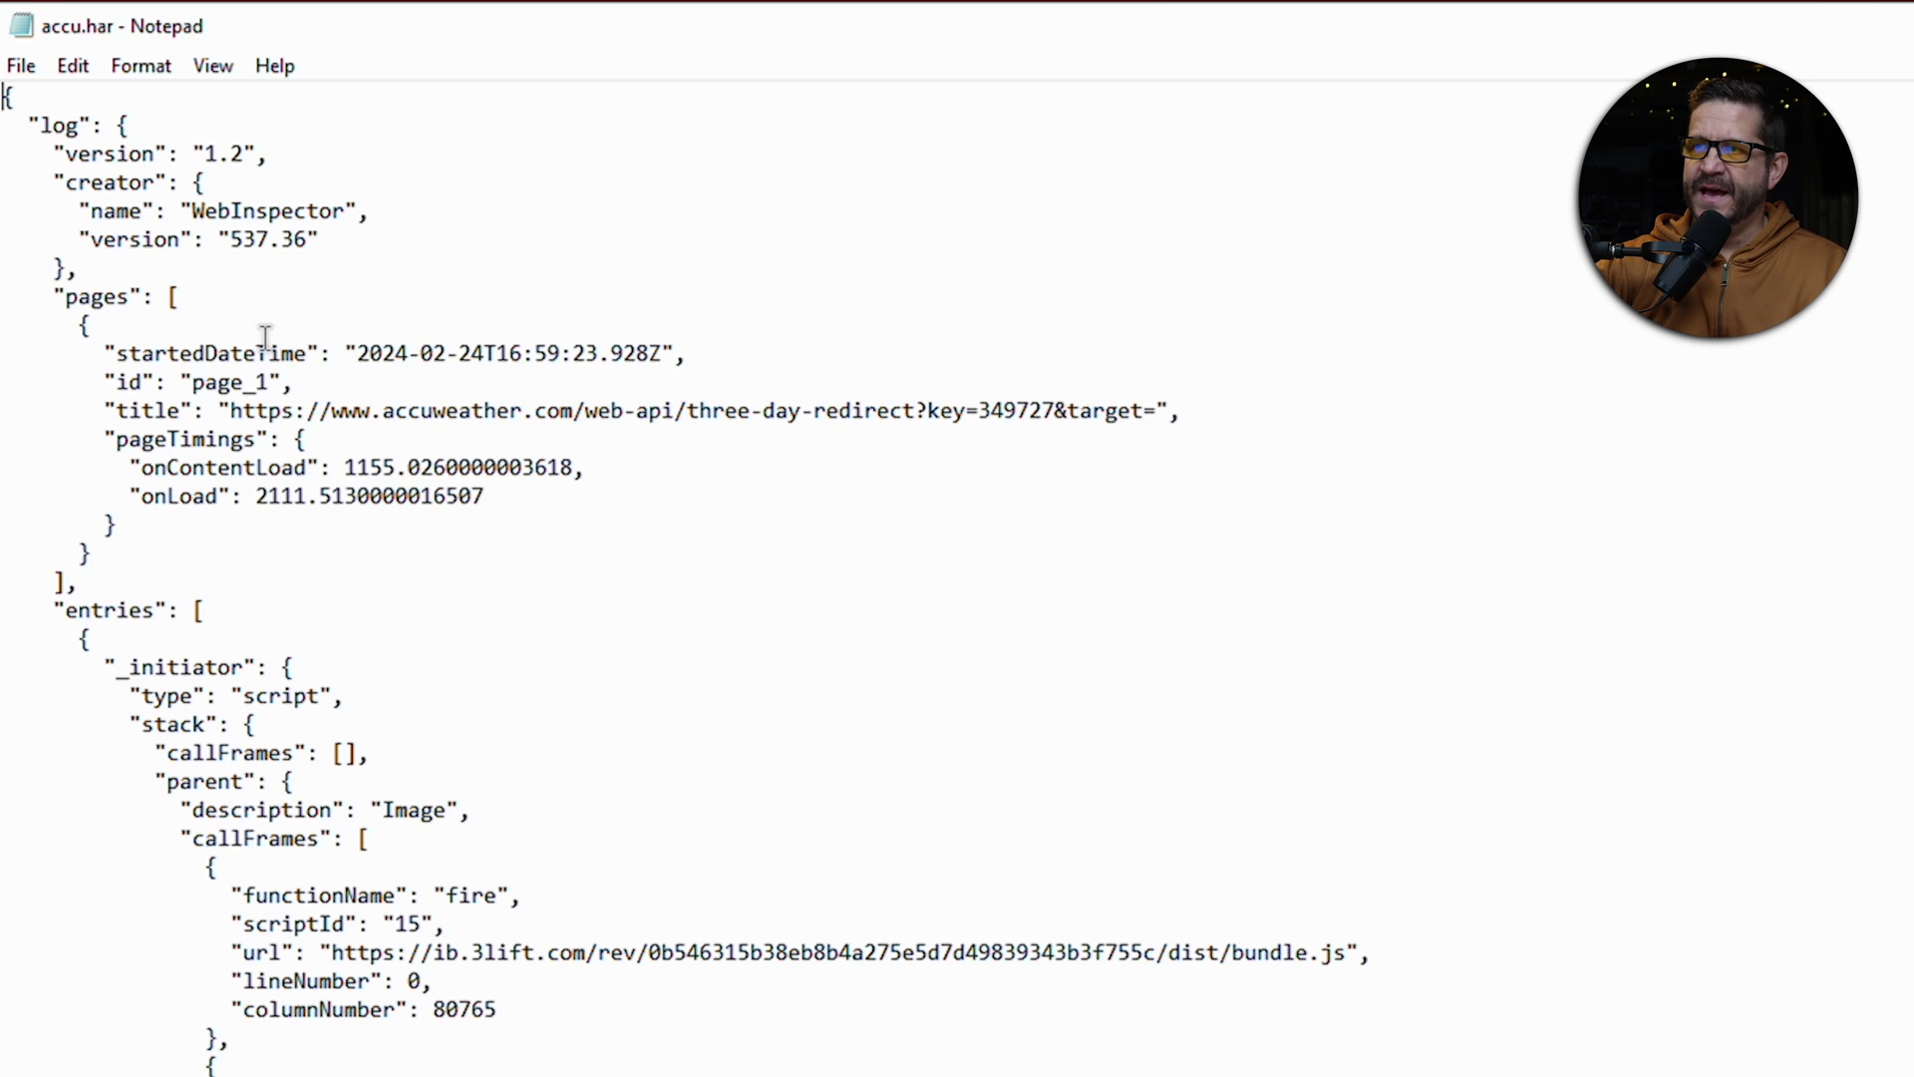
# - Scroll through accu.har's JSON request entries in a maximized Notepad down to the cookies
pyautogui.scroll(-20, 264, 336)
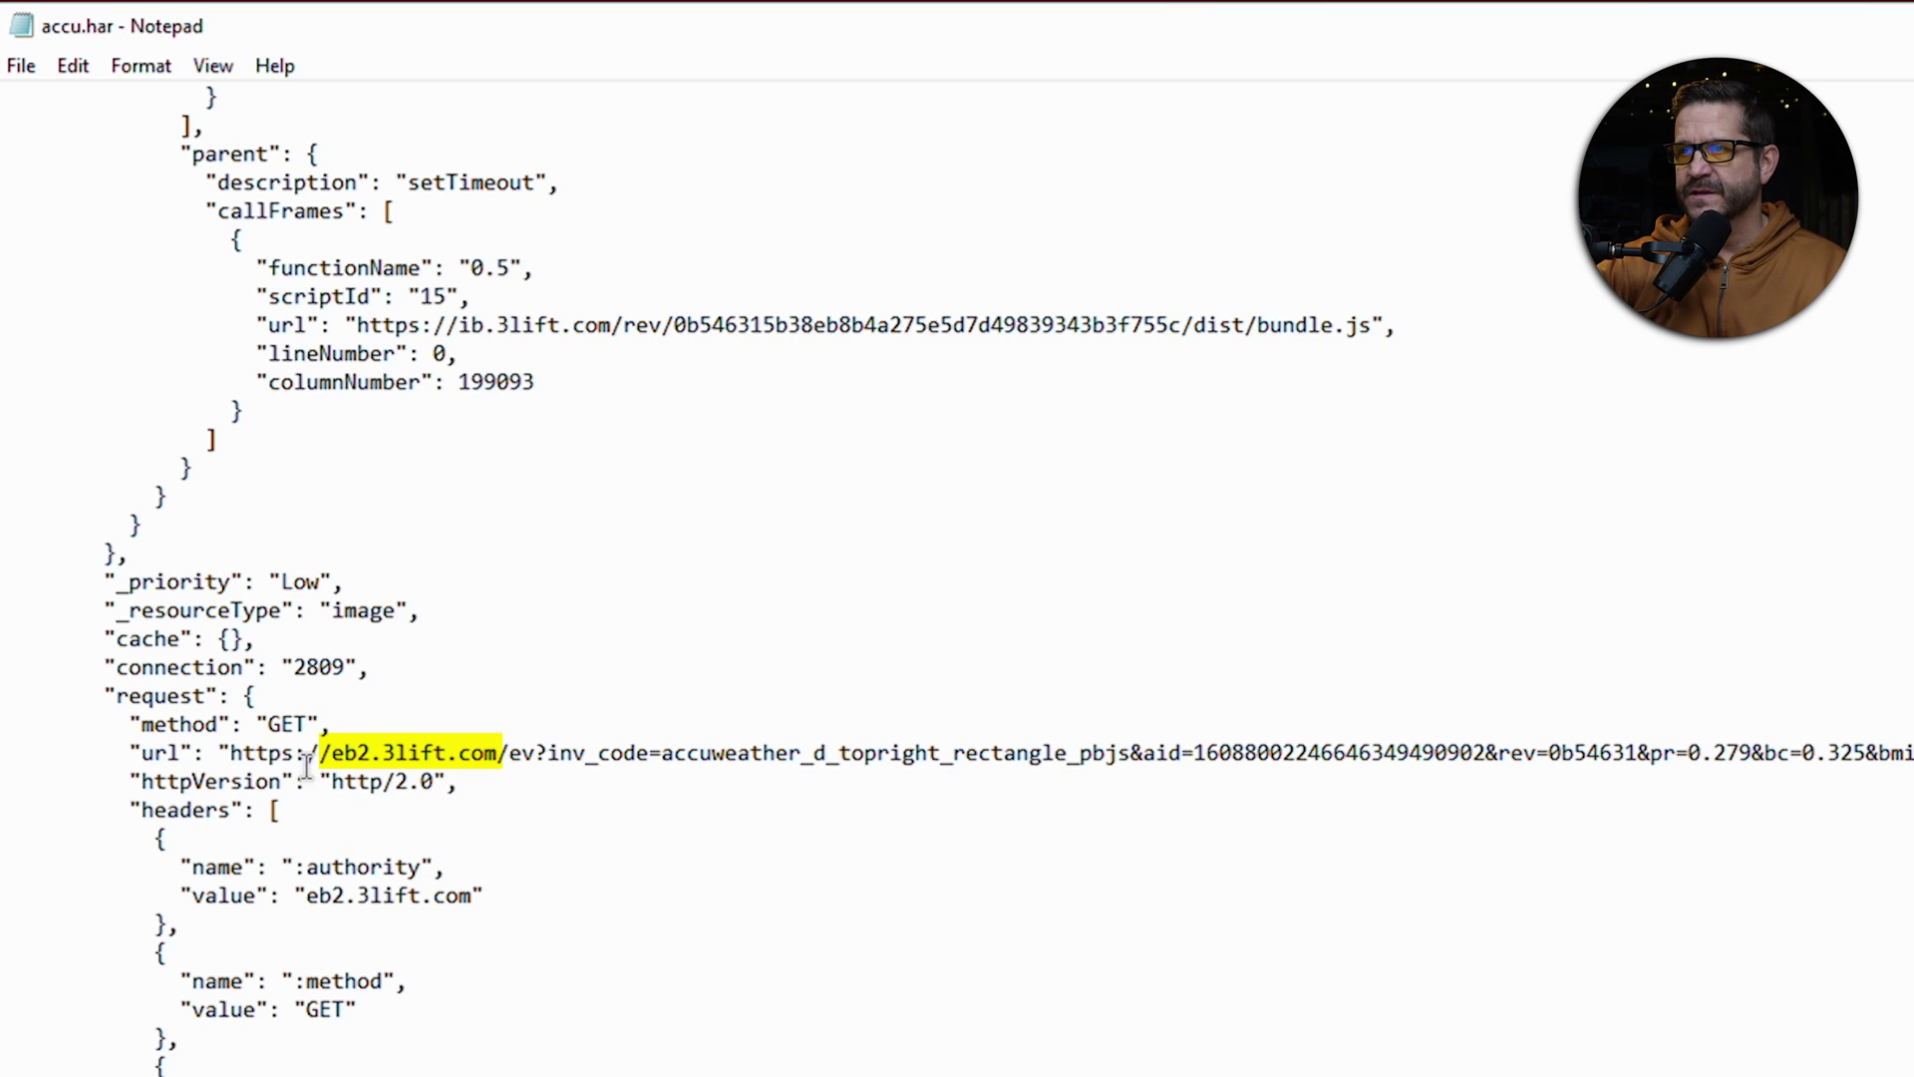
pyautogui.scroll(-20, 306, 766)
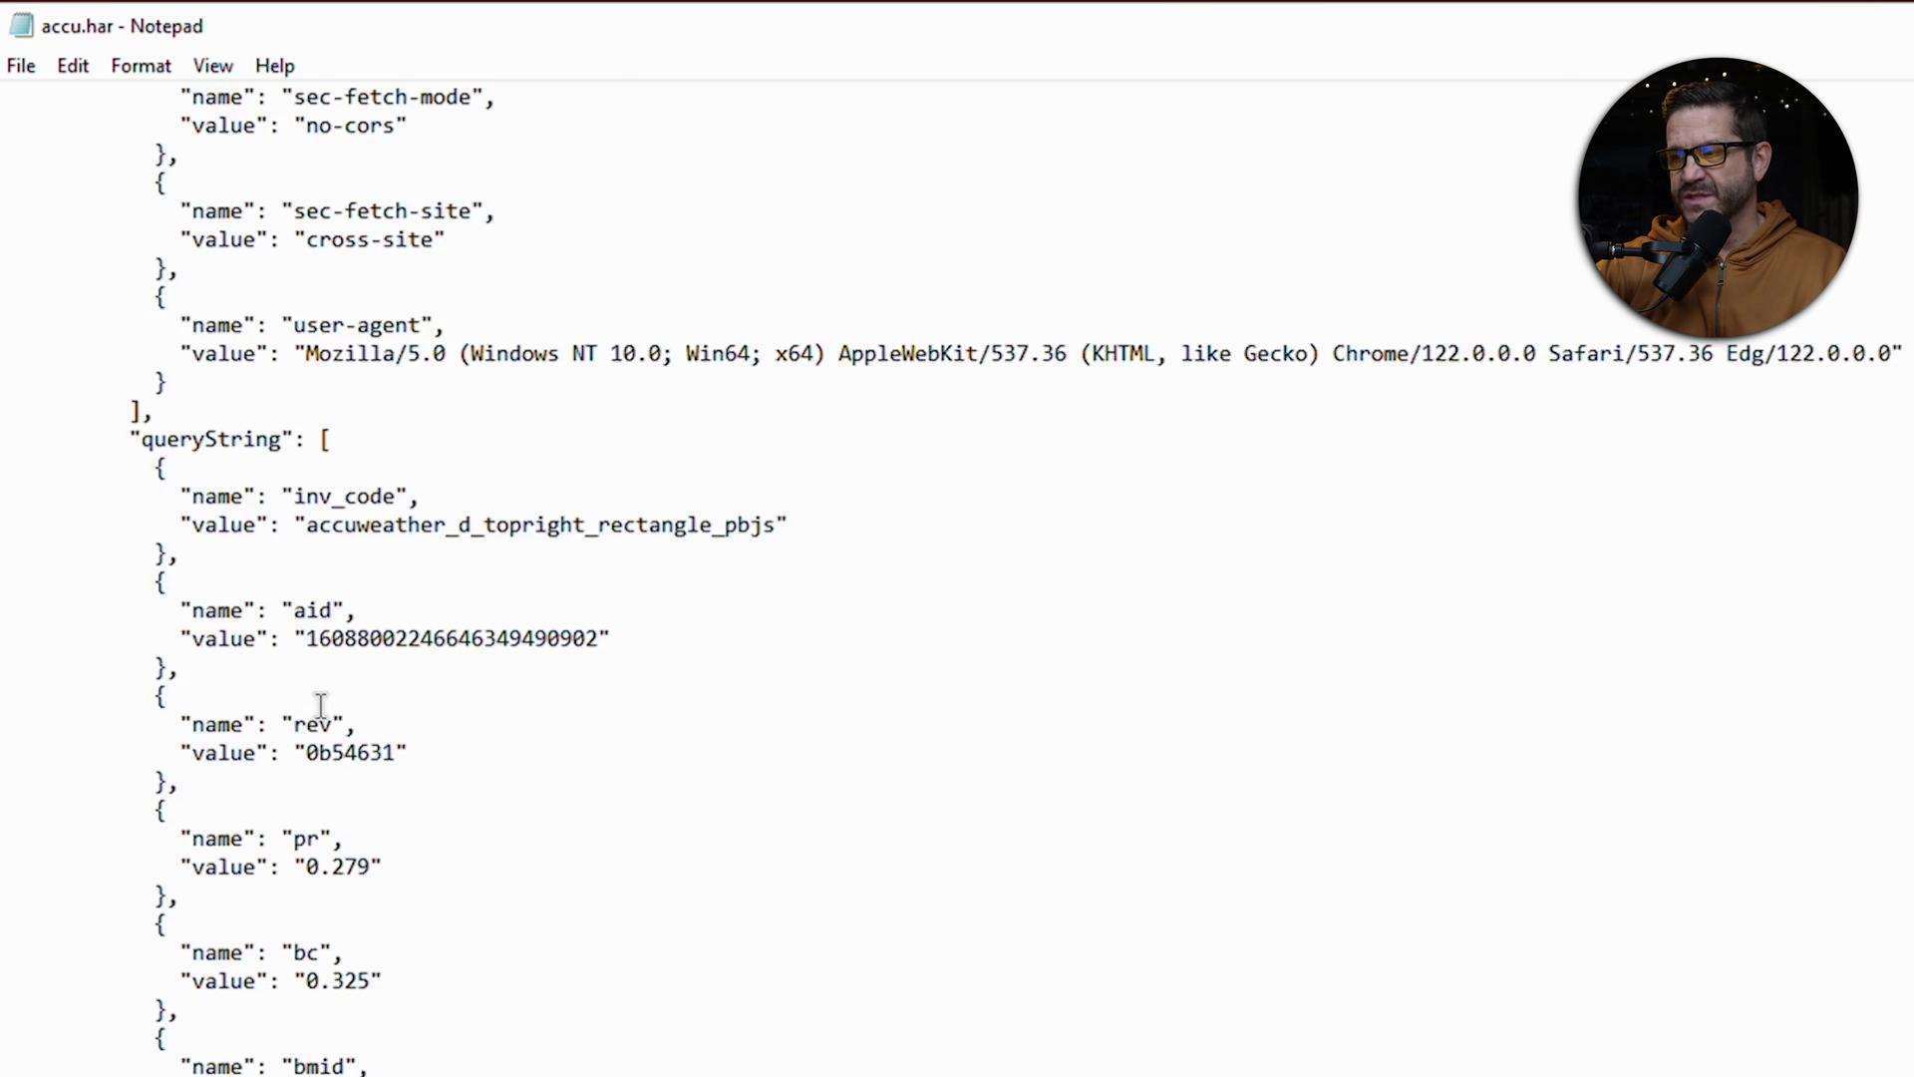
pyautogui.scroll(9, 155, 923)
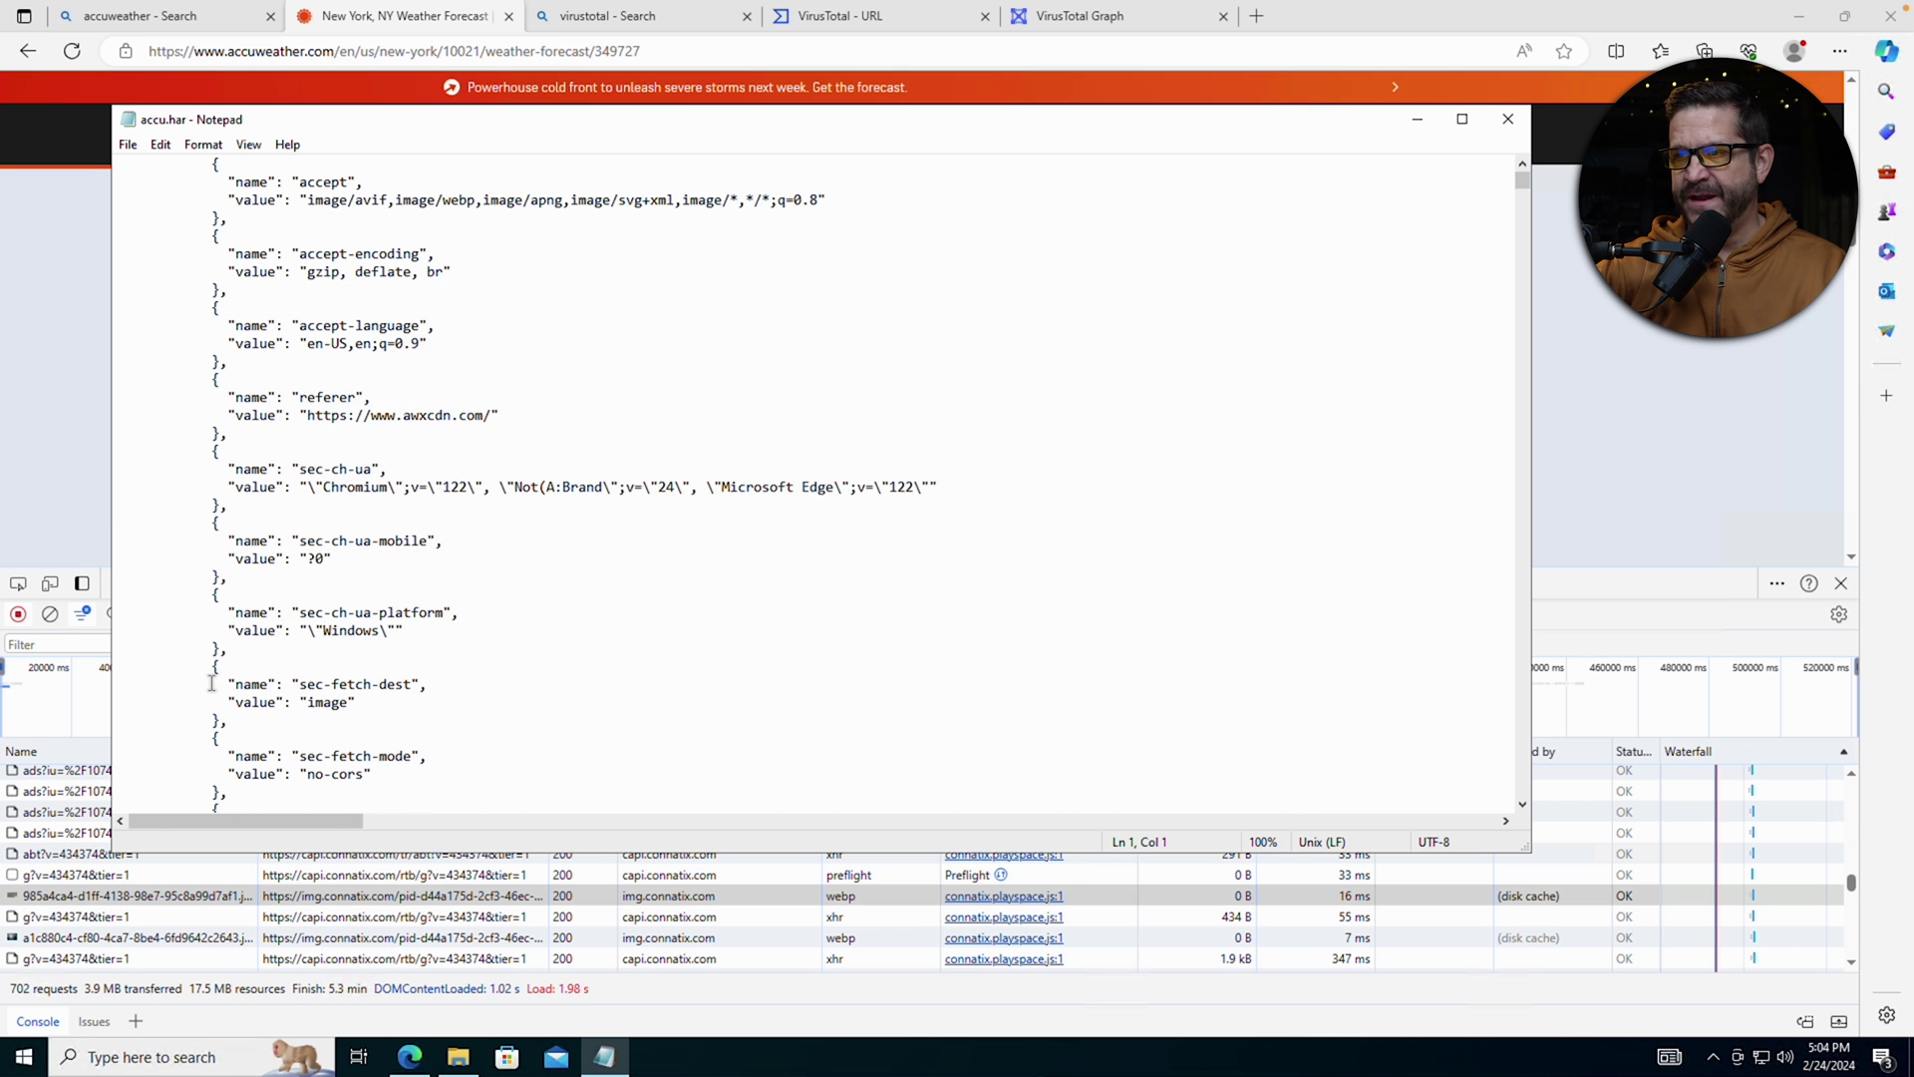
pyautogui.scroll(1, 211, 684)
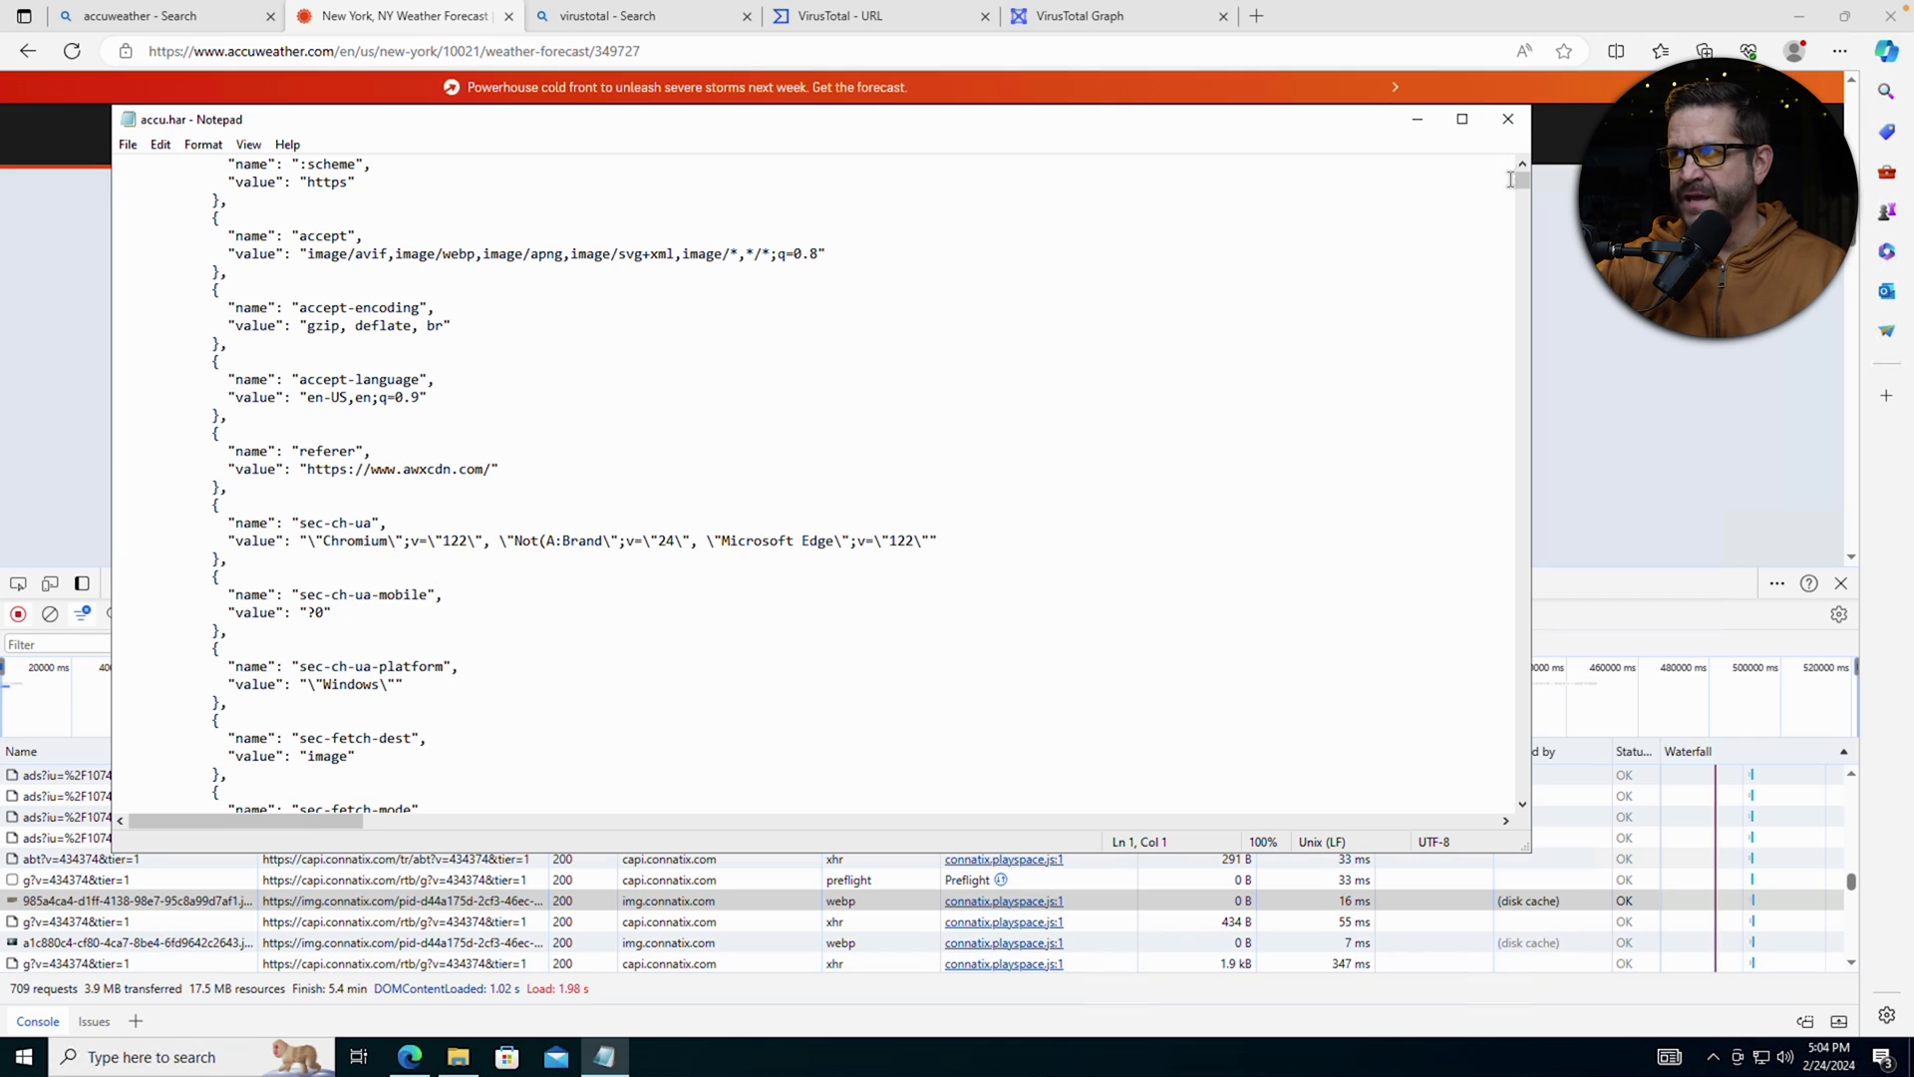
pyautogui.moveTo(1523, 182); pyautogui.dragTo(1519, 800)
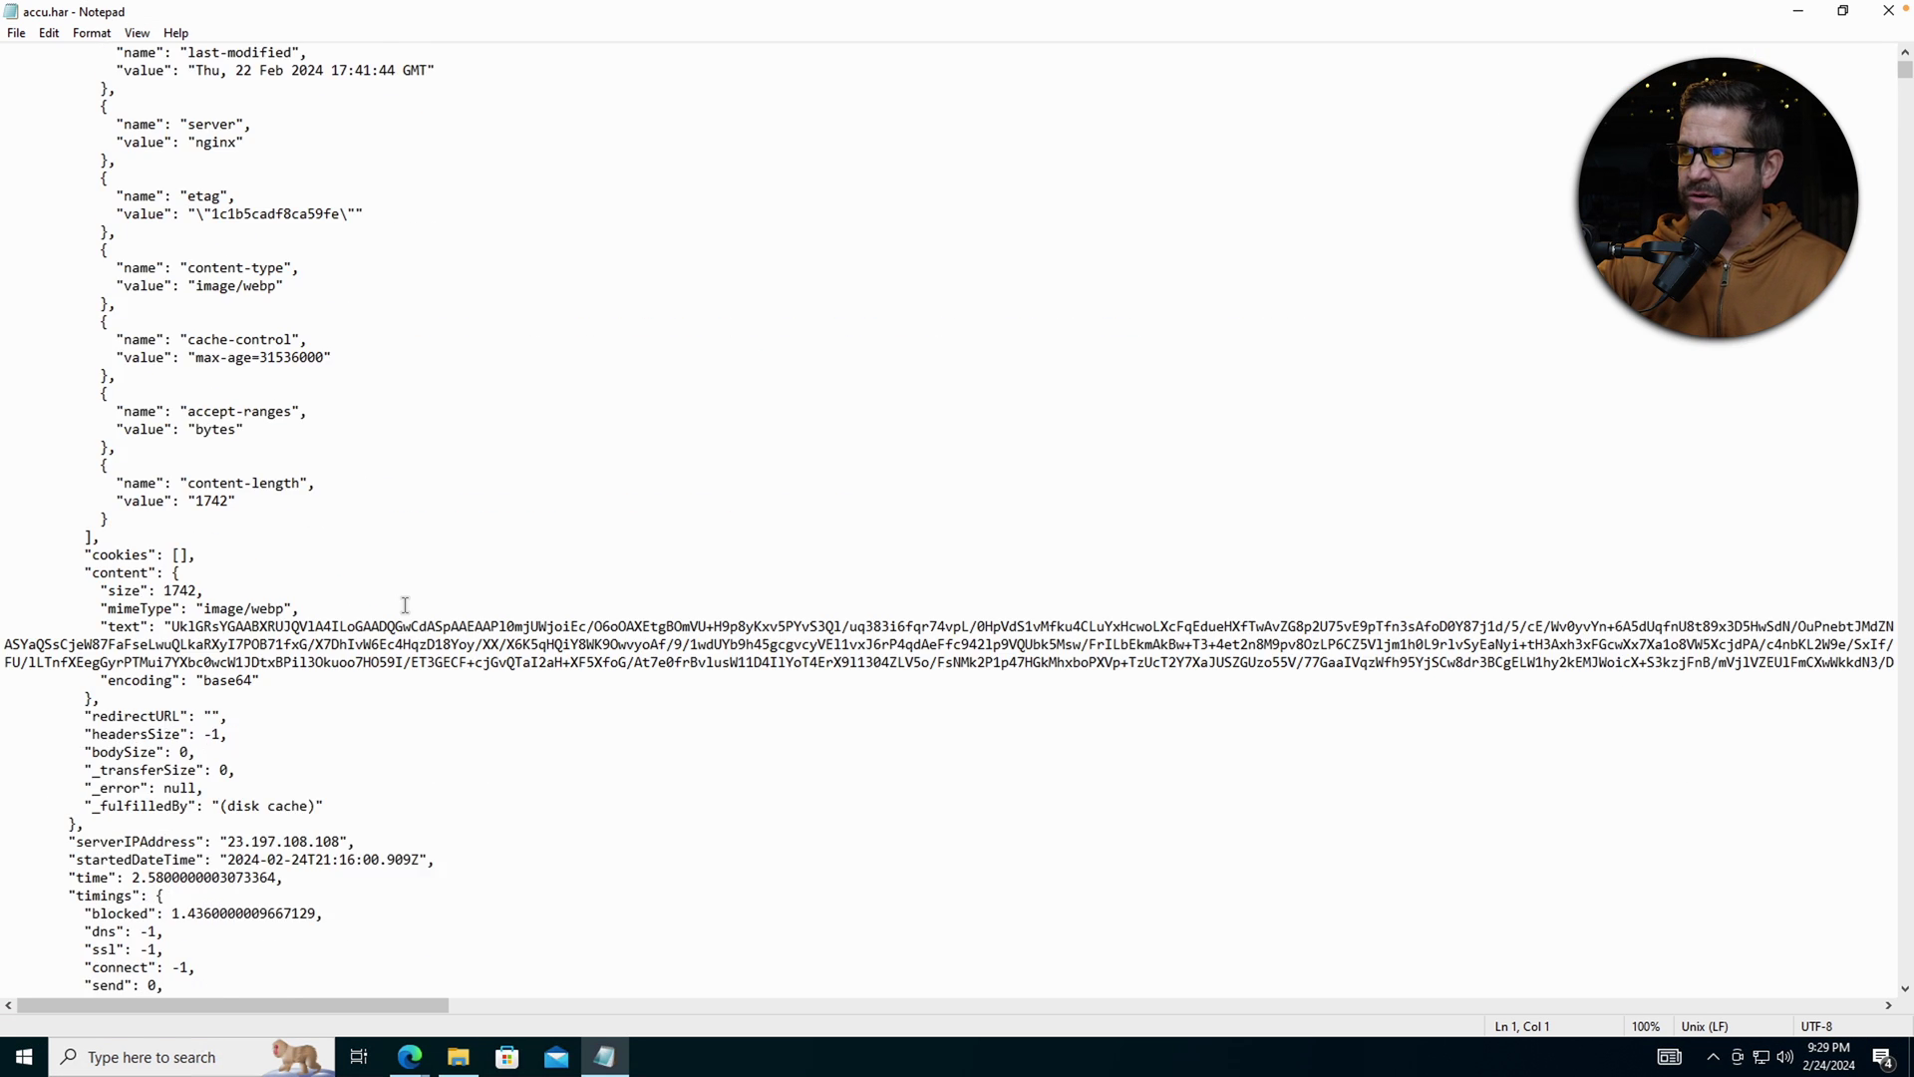
pyautogui.scroll(-15, 405, 605)
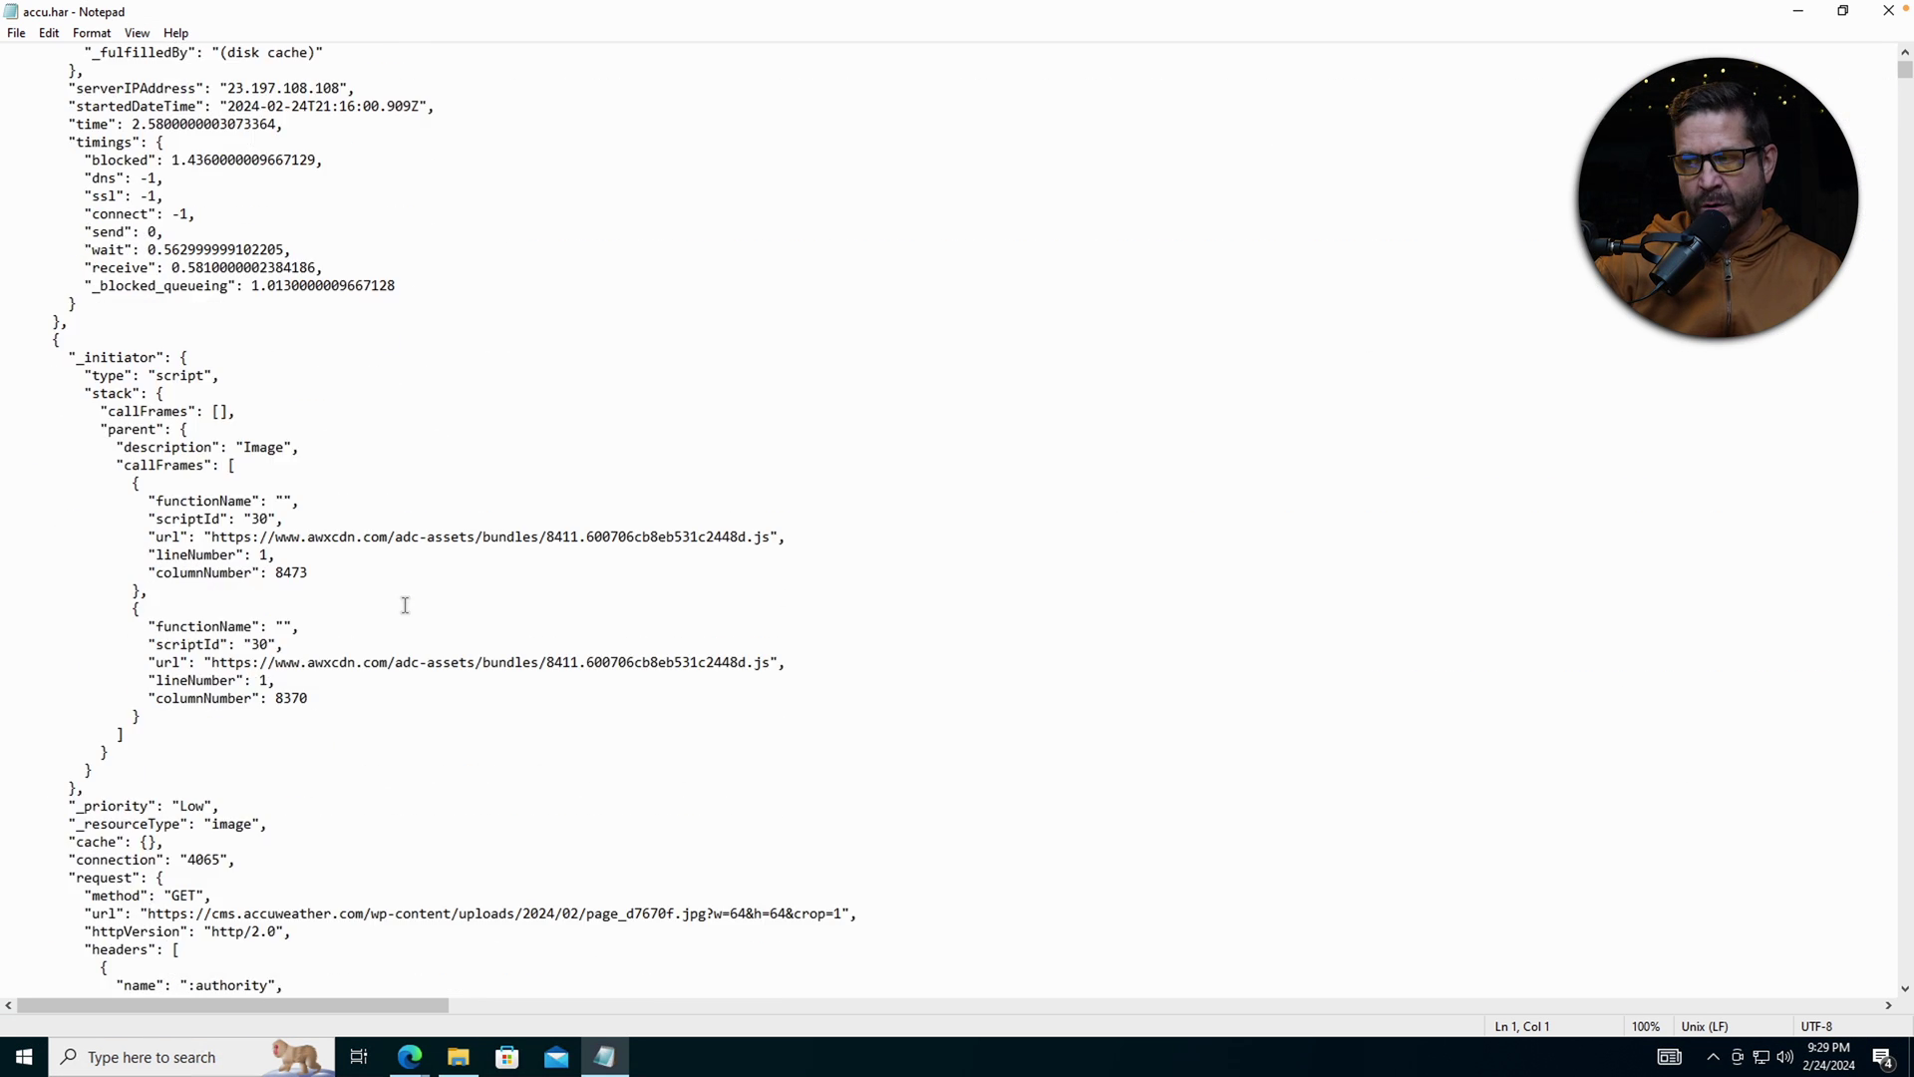
pyautogui.scroll(-20, 405, 605)
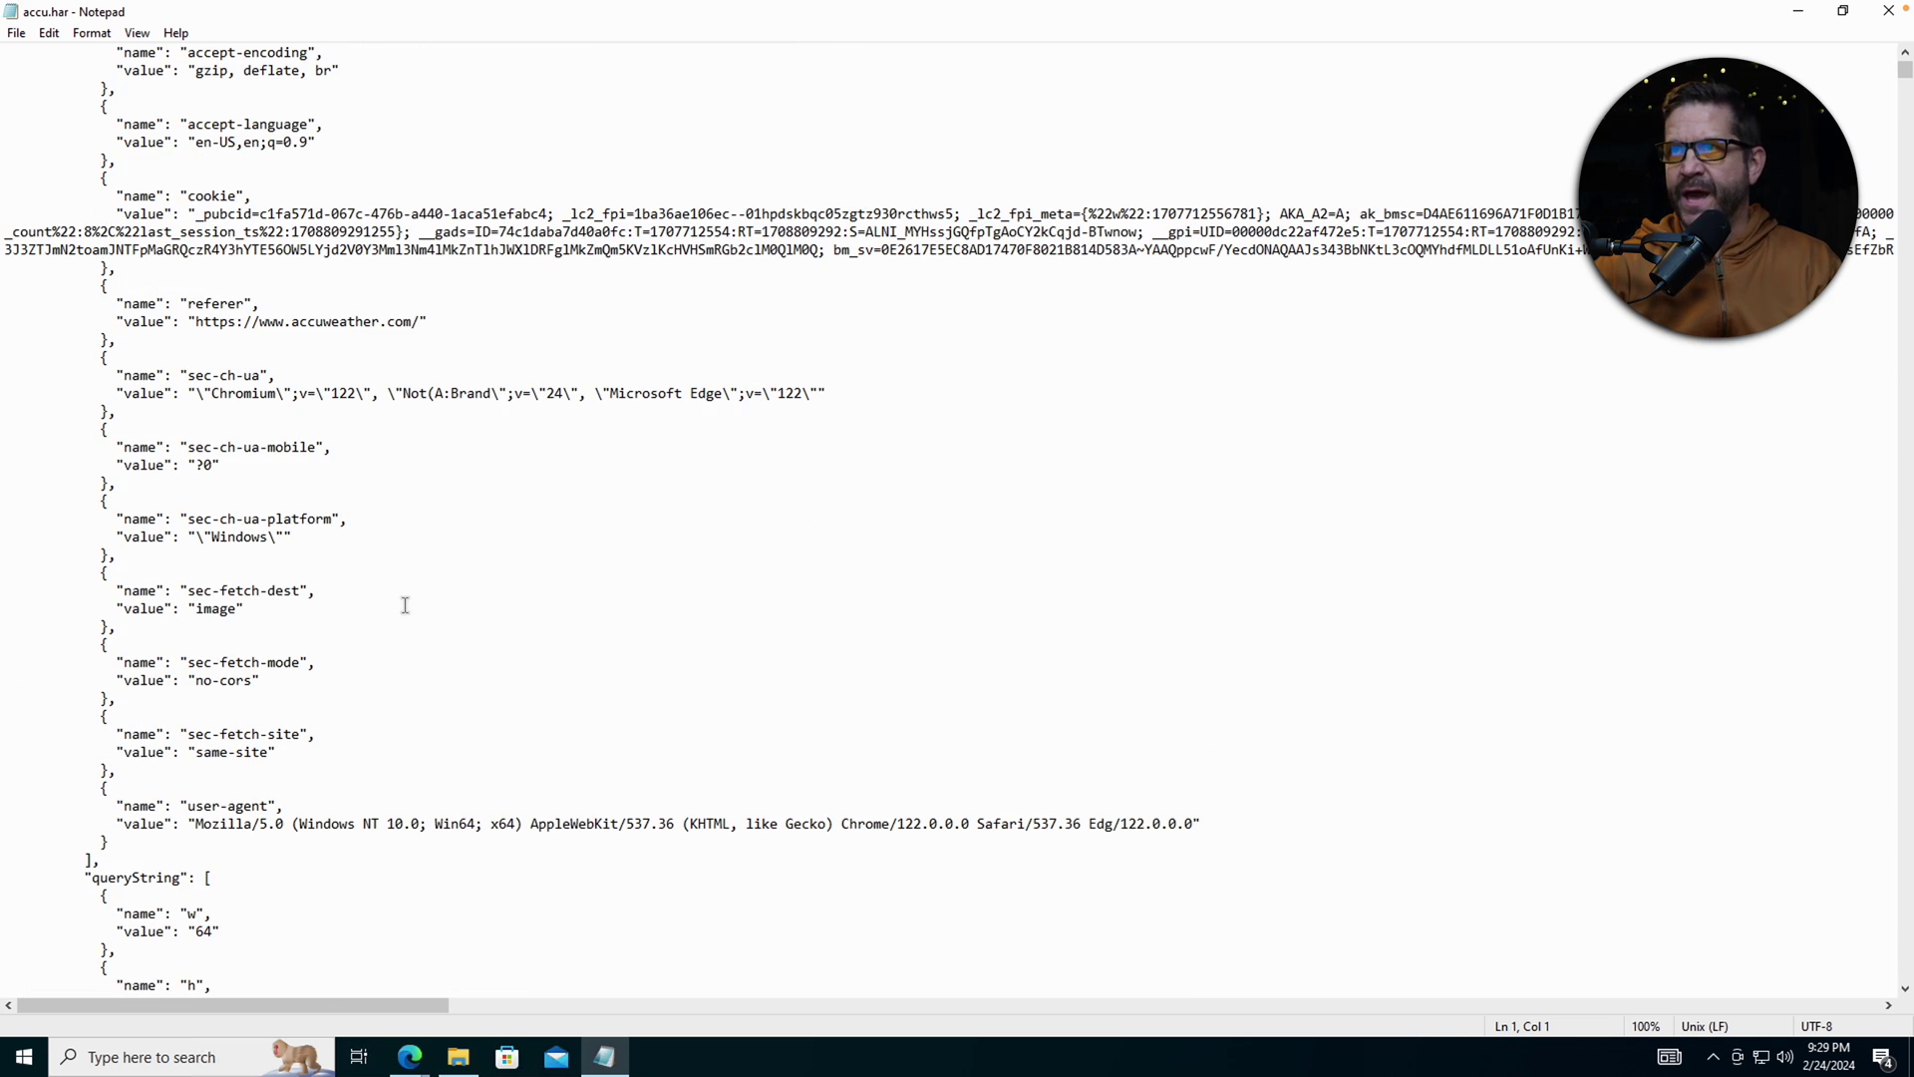
pyautogui.scroll(-11, 405, 605)
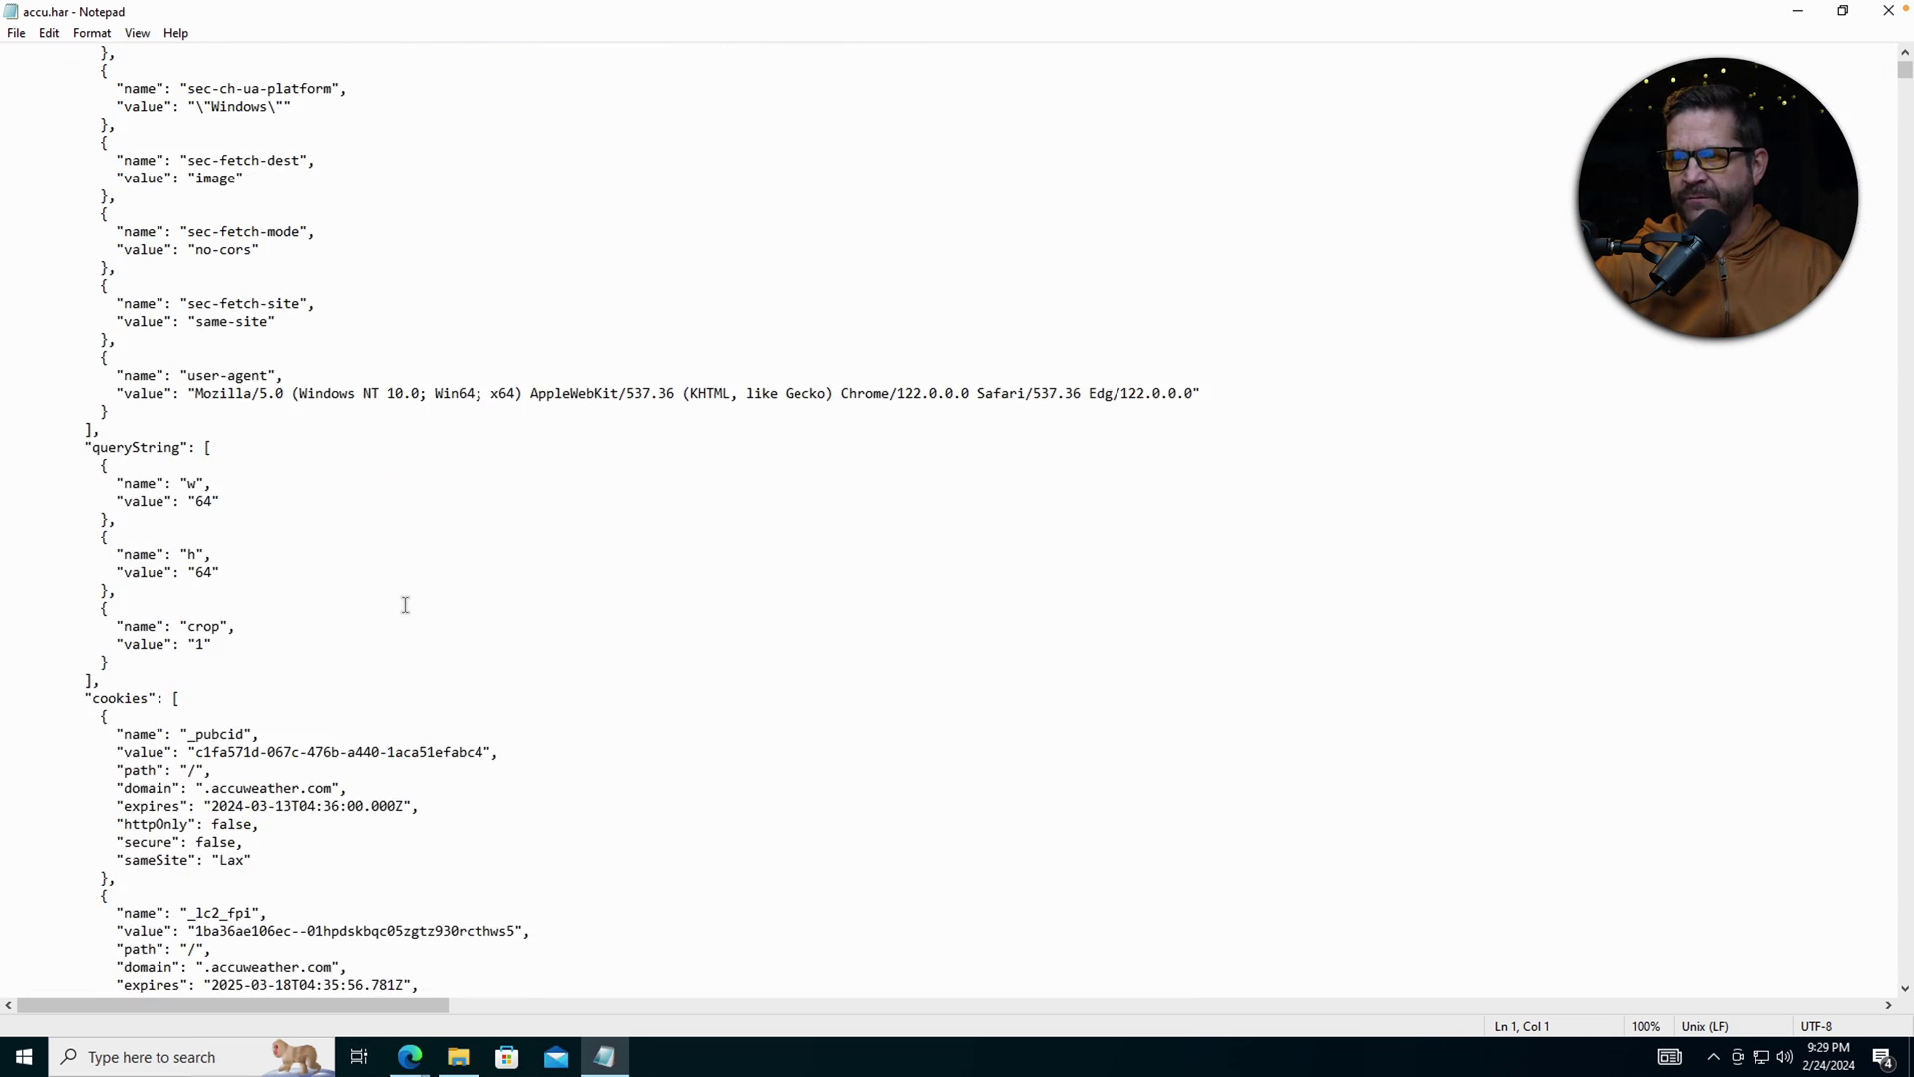
pyautogui.scroll(-10, 404, 606)
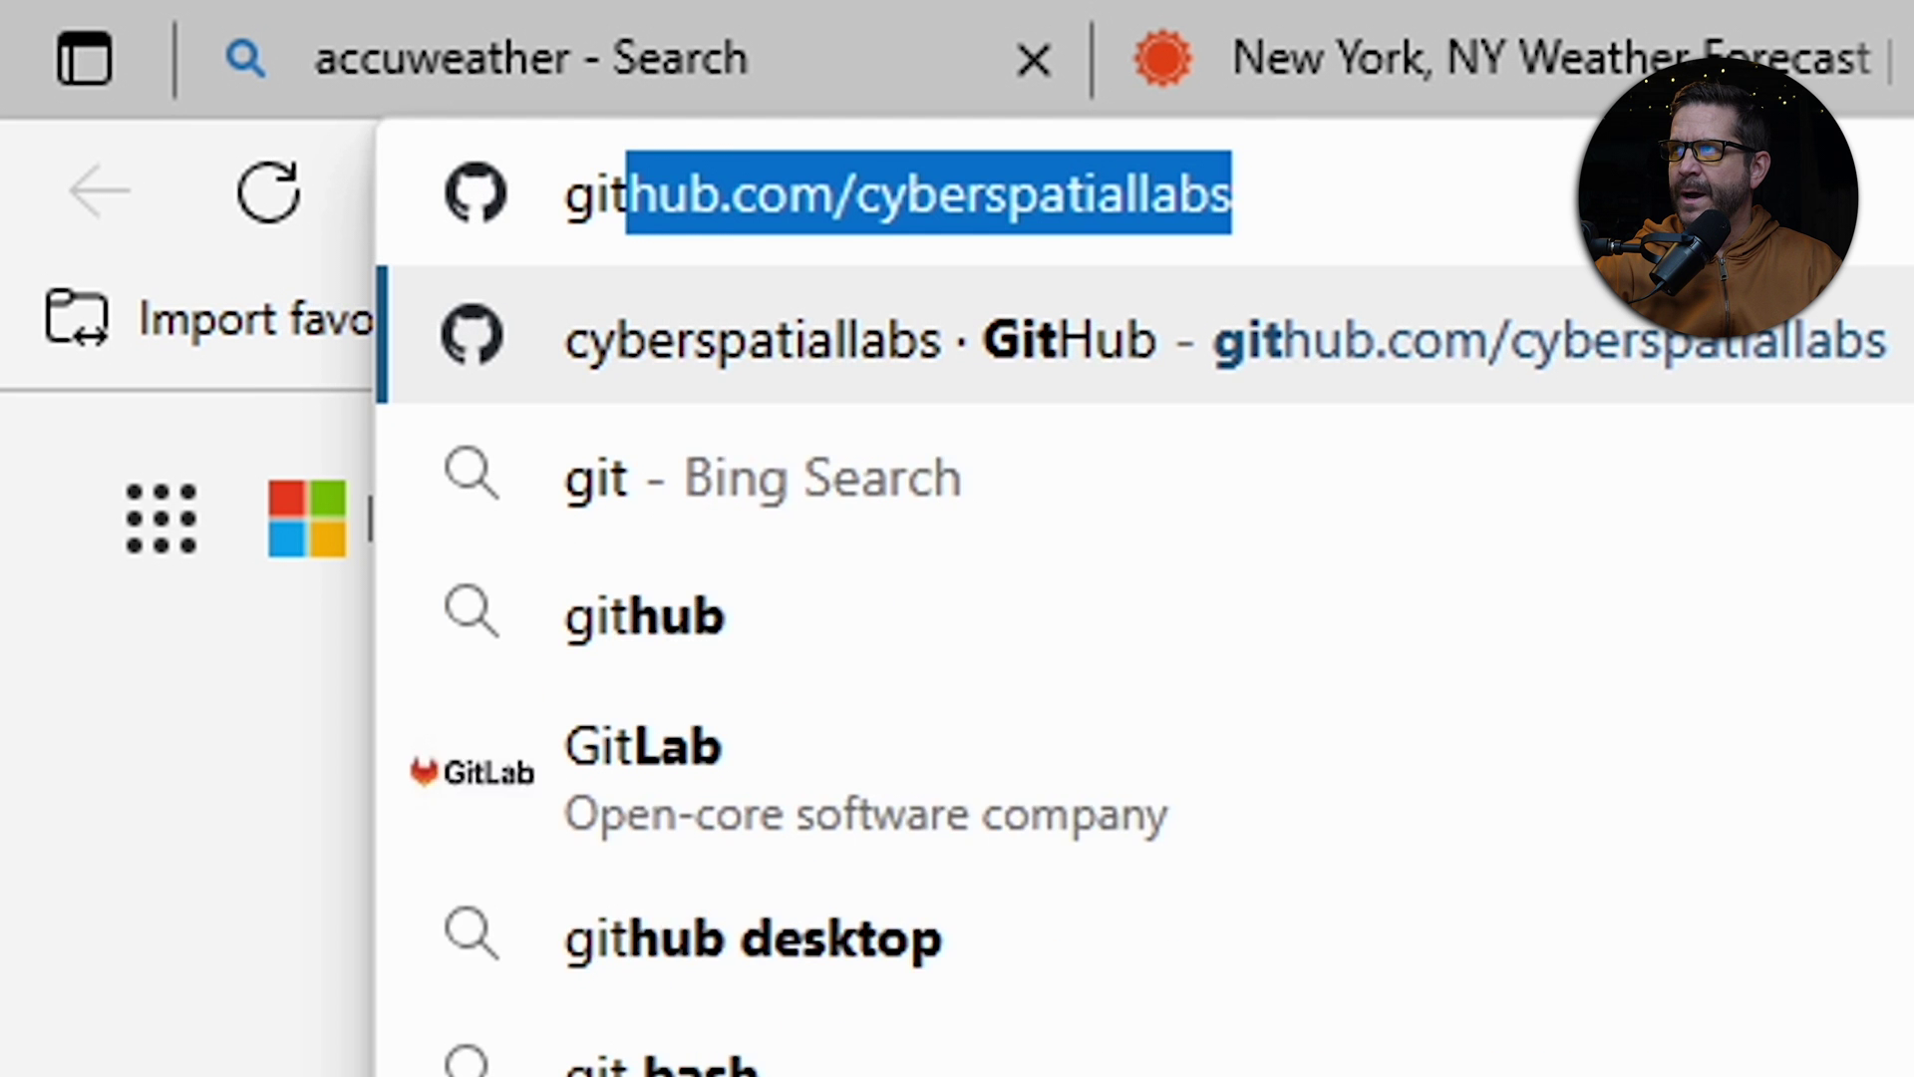
# - Go to github.com/cyberspatiallabs and open idle_computer/windows/har_analyzer.ps1
pyautogui.write('hub')
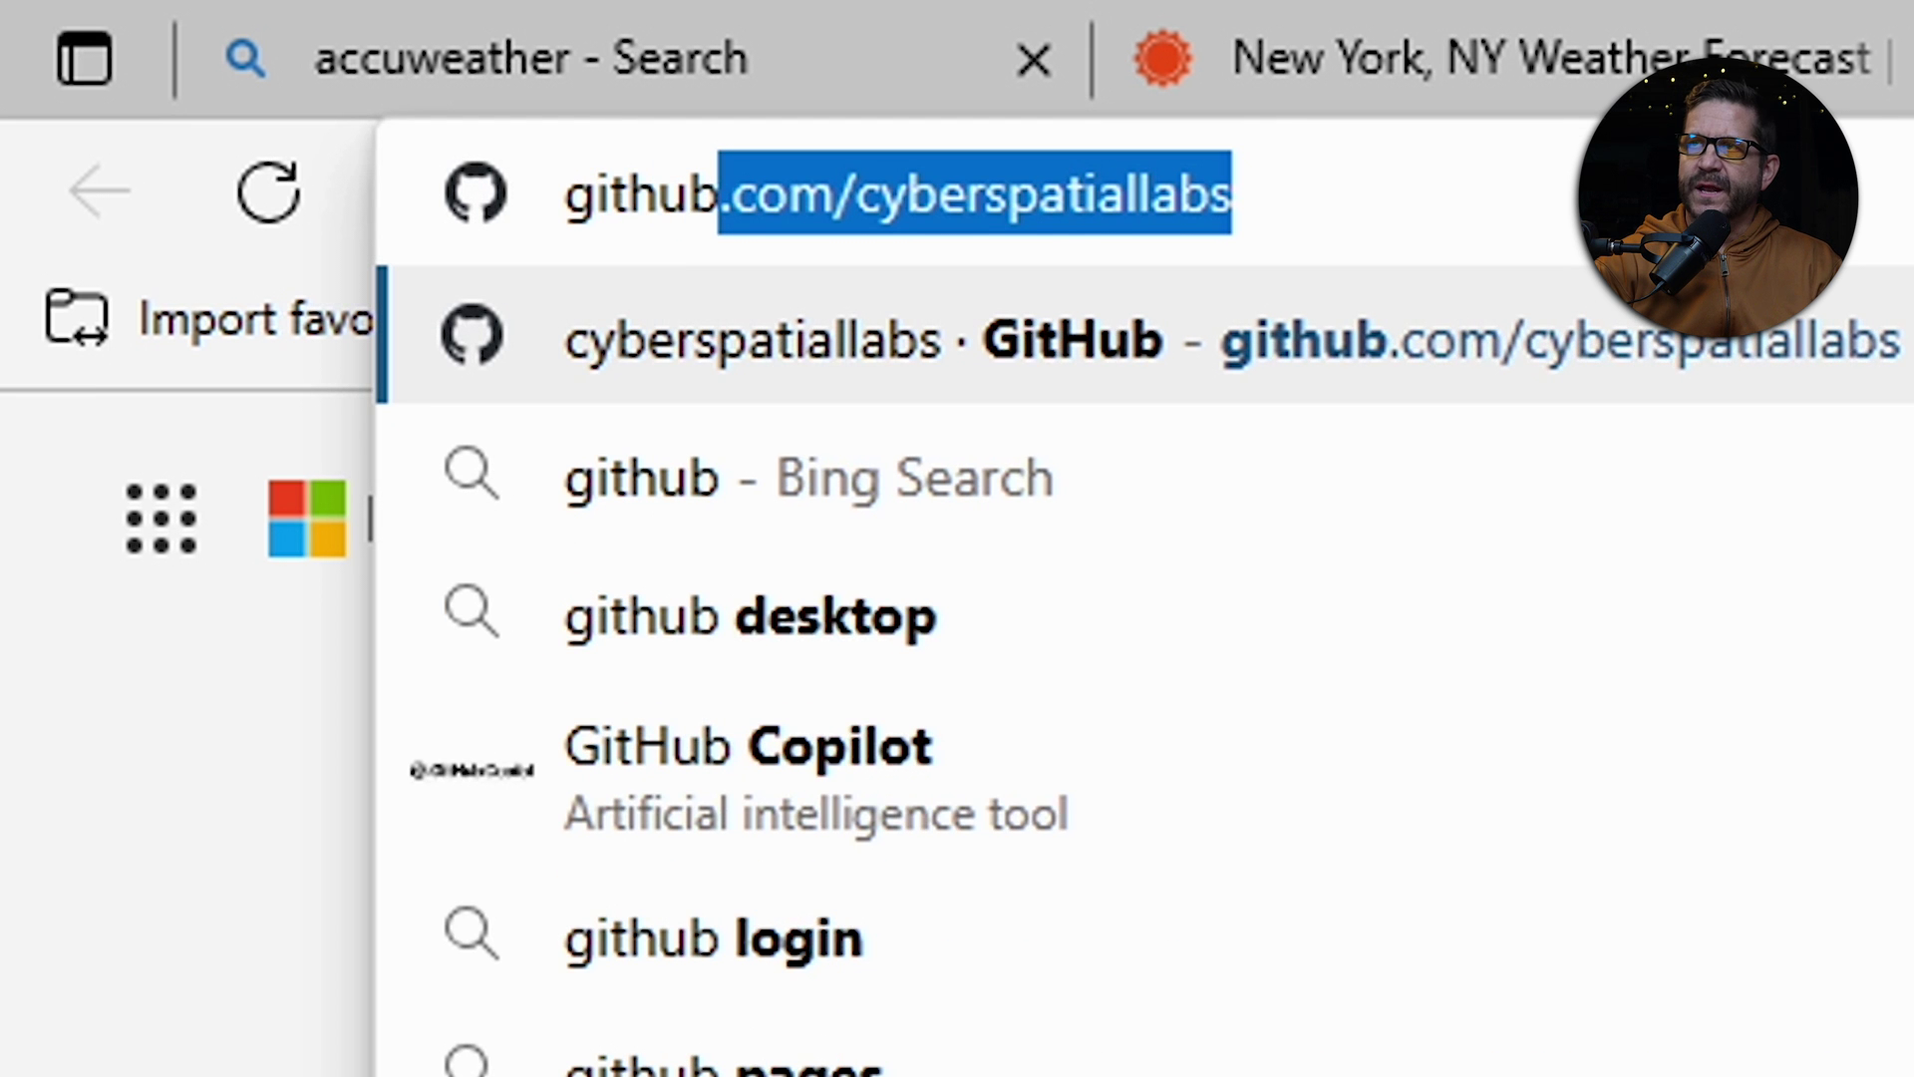
pyautogui.press('End')
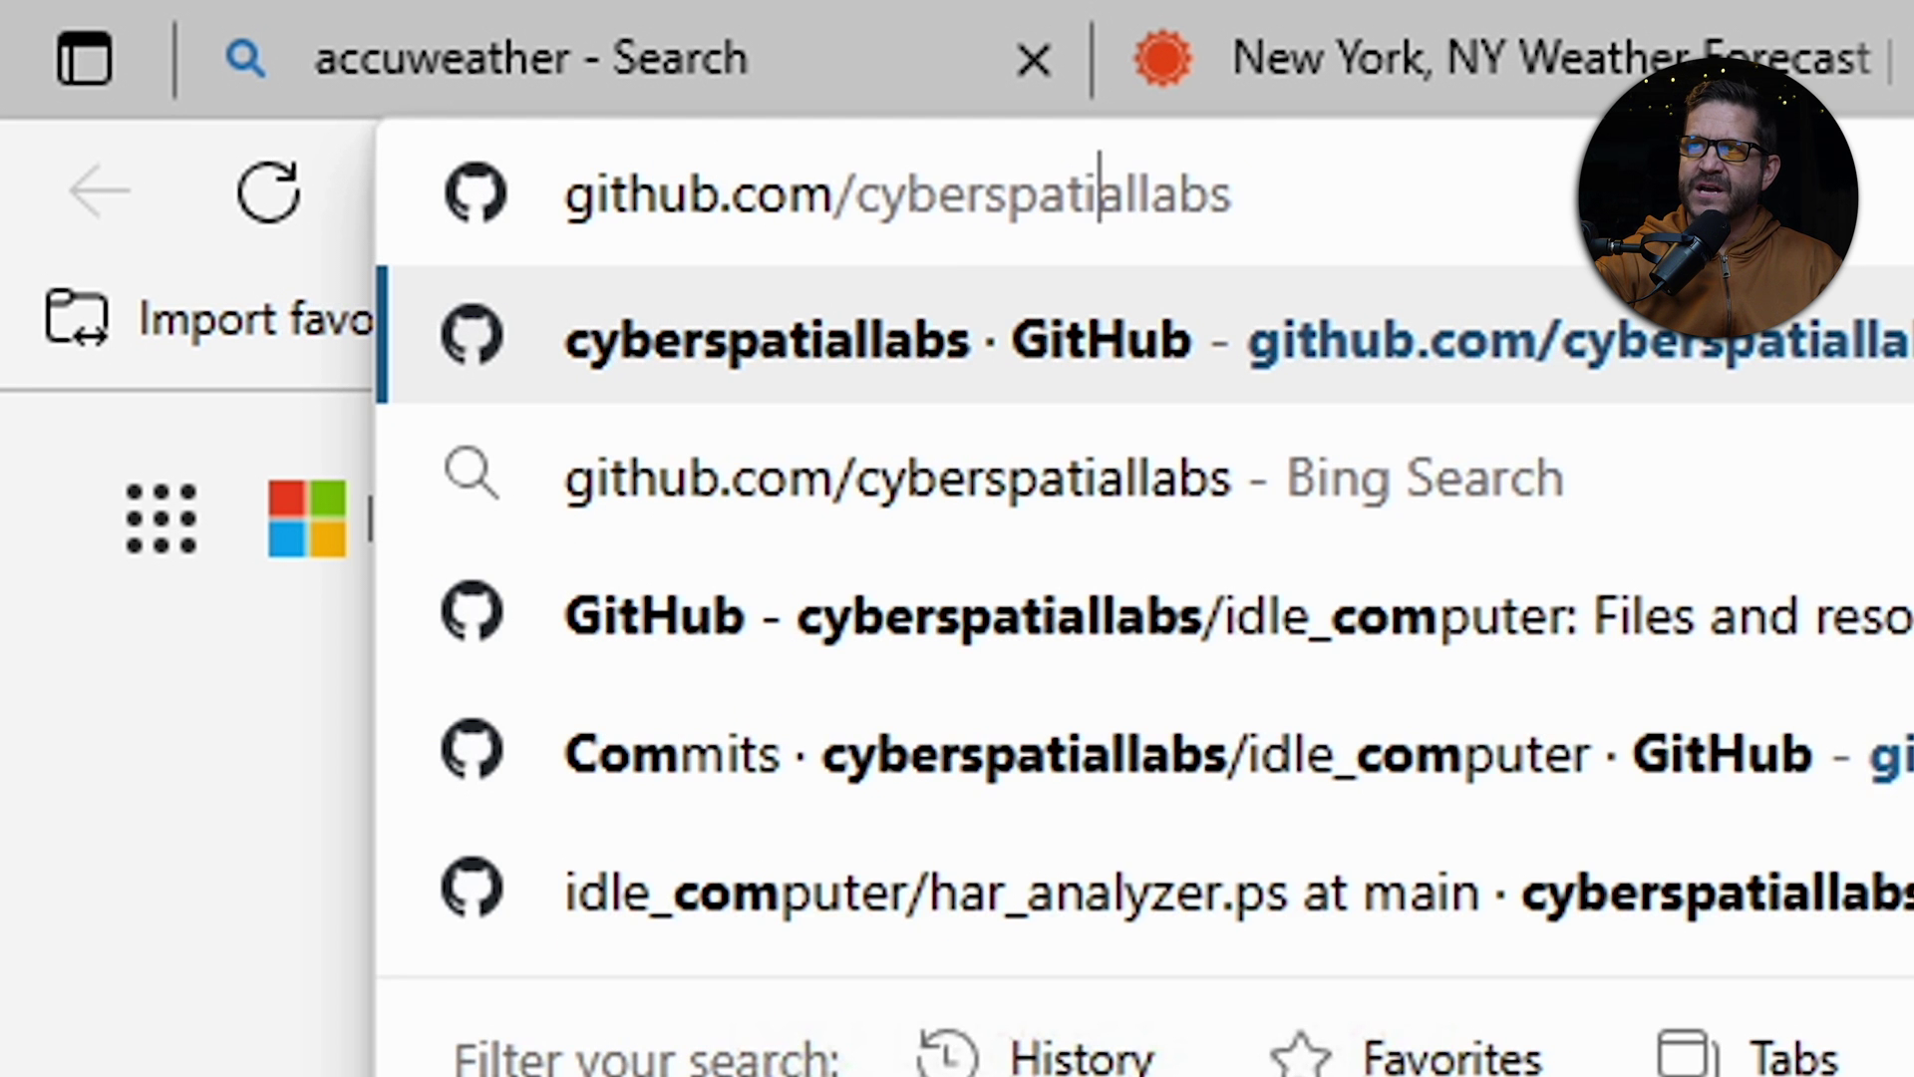
pyautogui.press('Return')
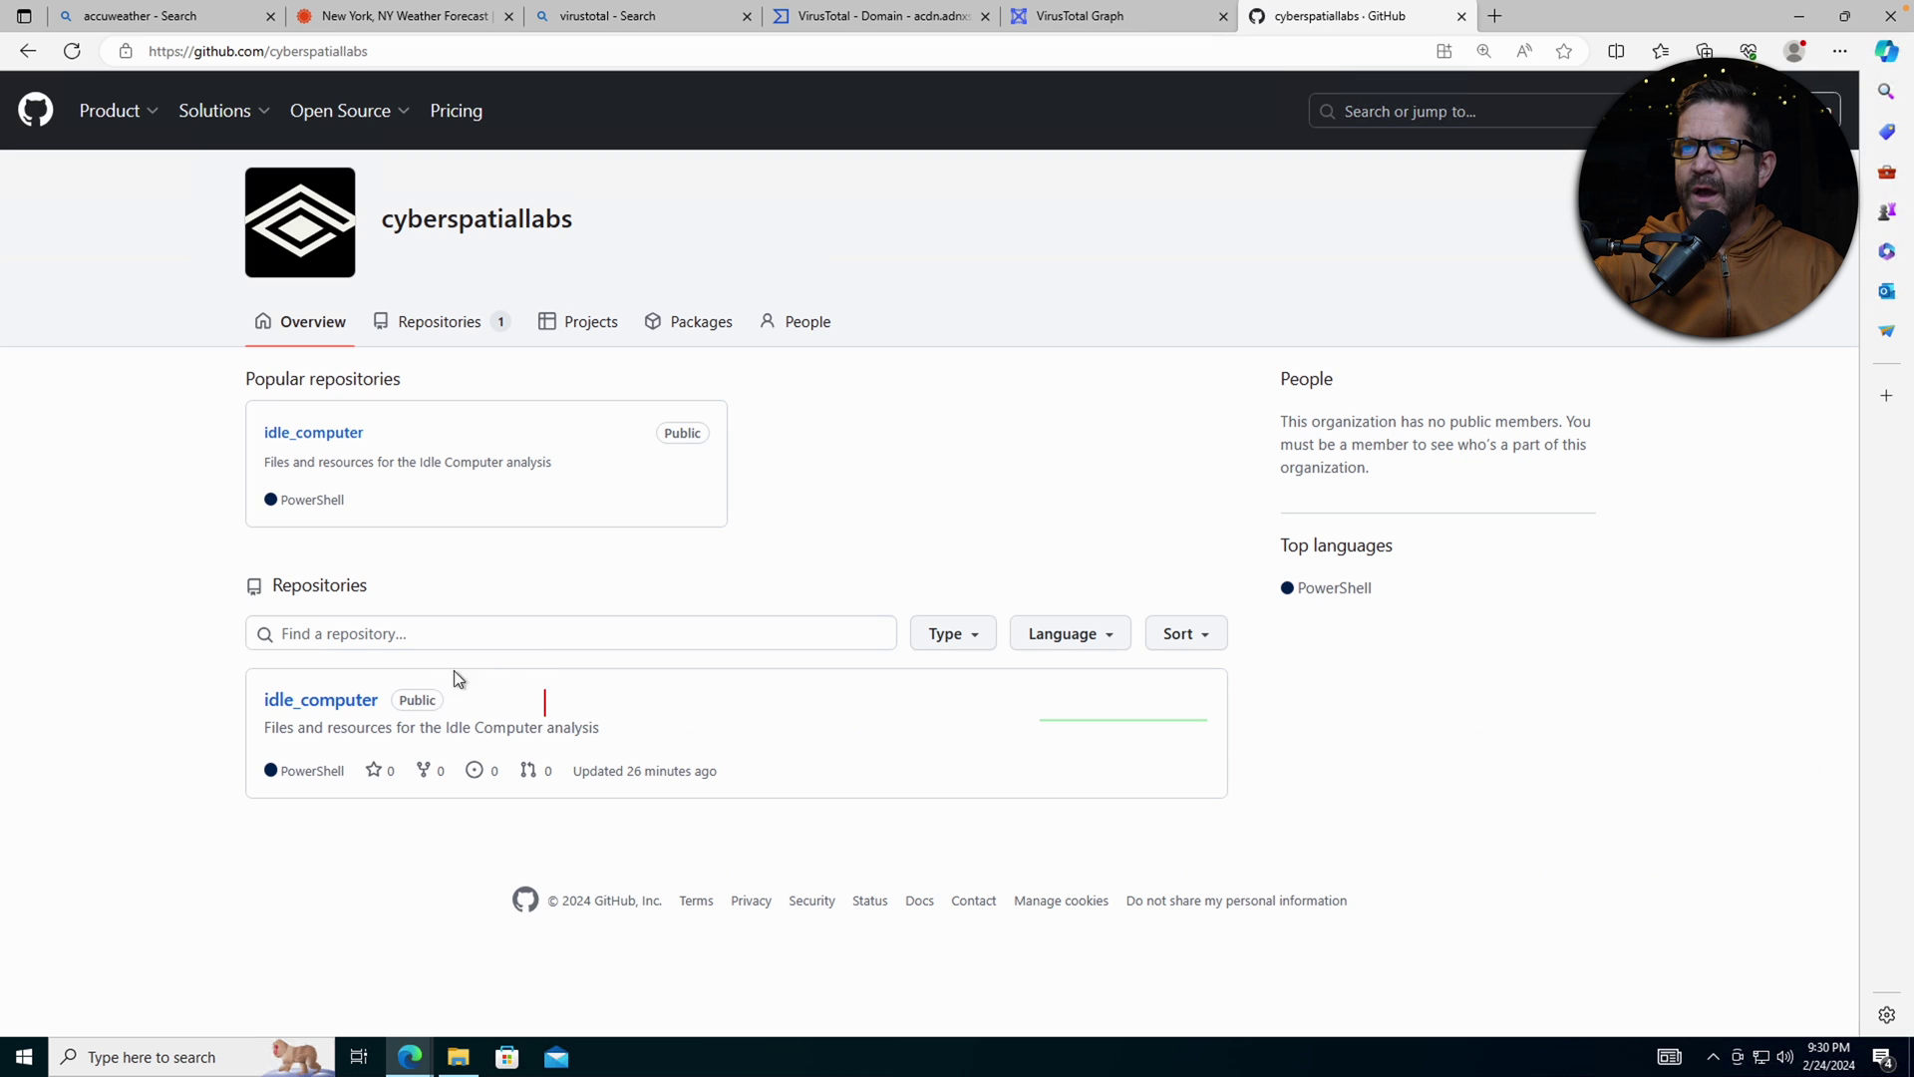
pyautogui.click(335, 712)
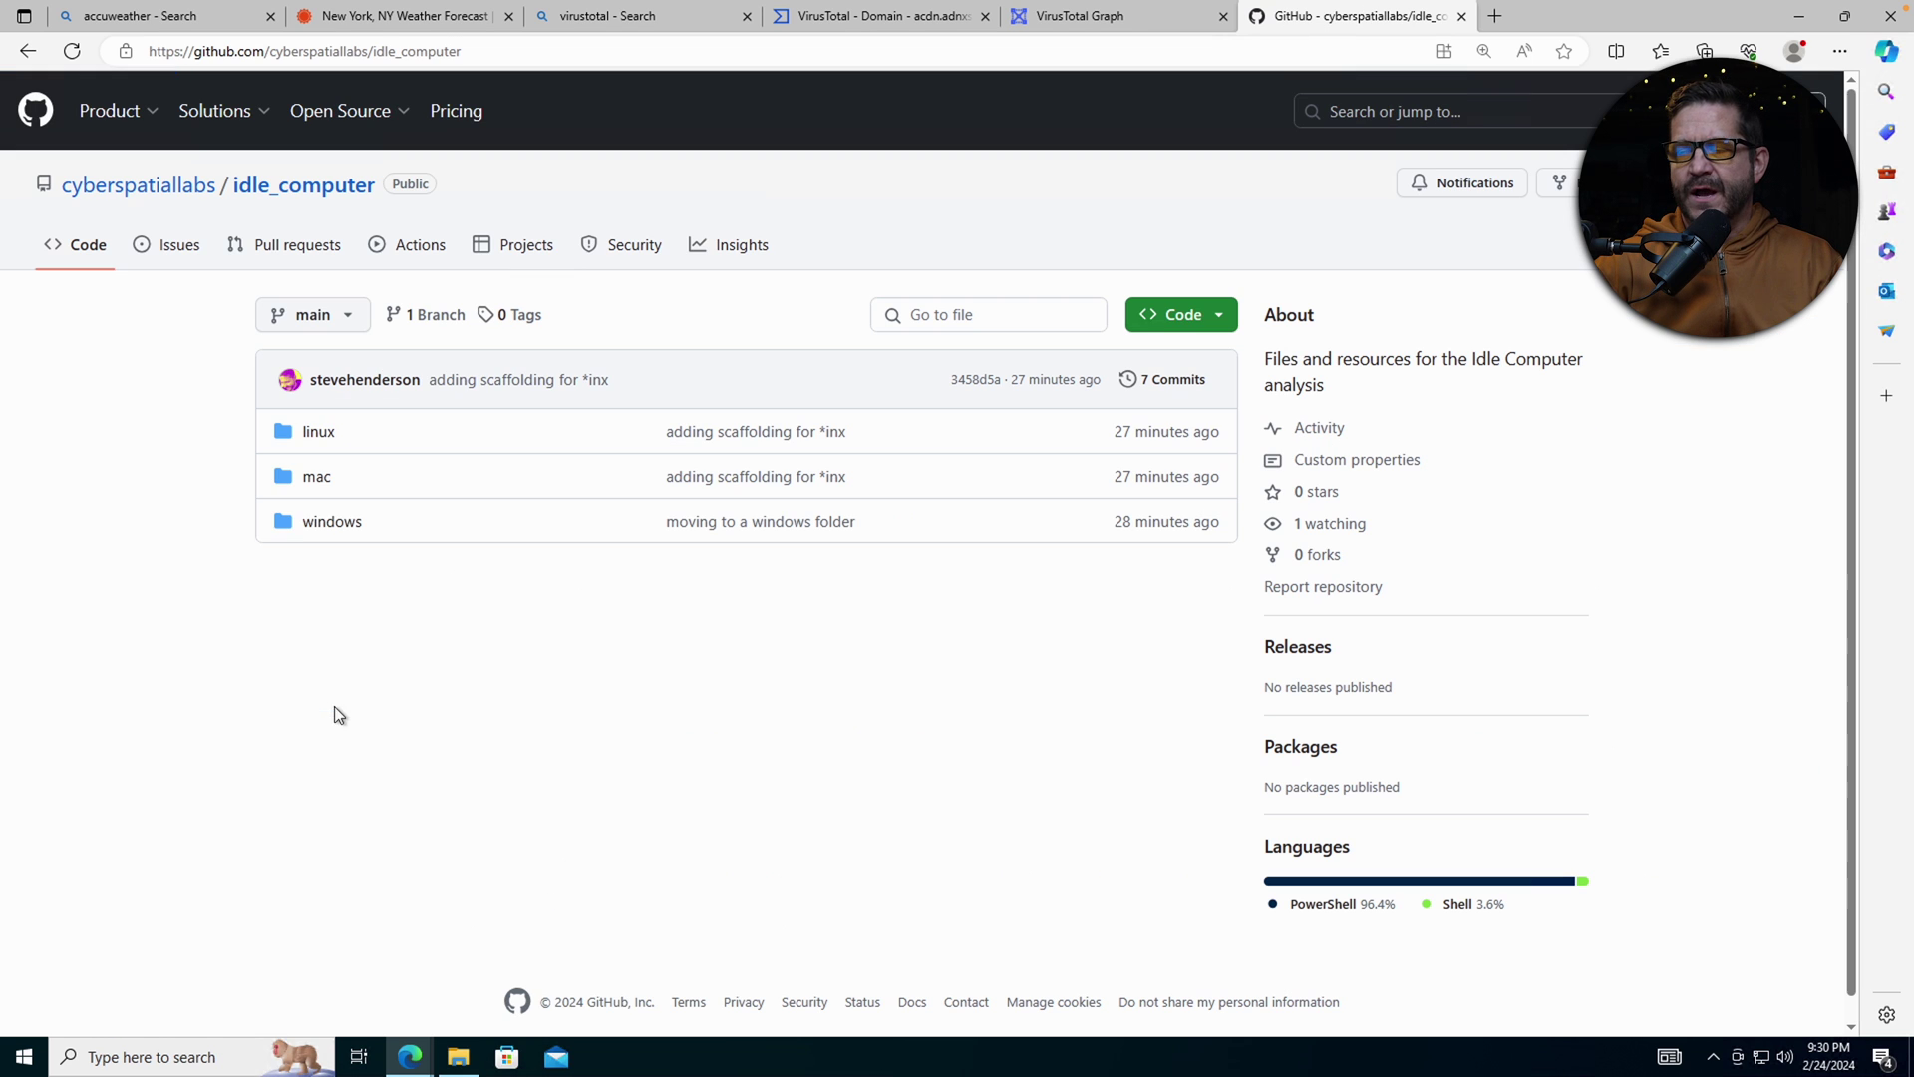
pyautogui.click(333, 522)
pyautogui.click(940, 748)
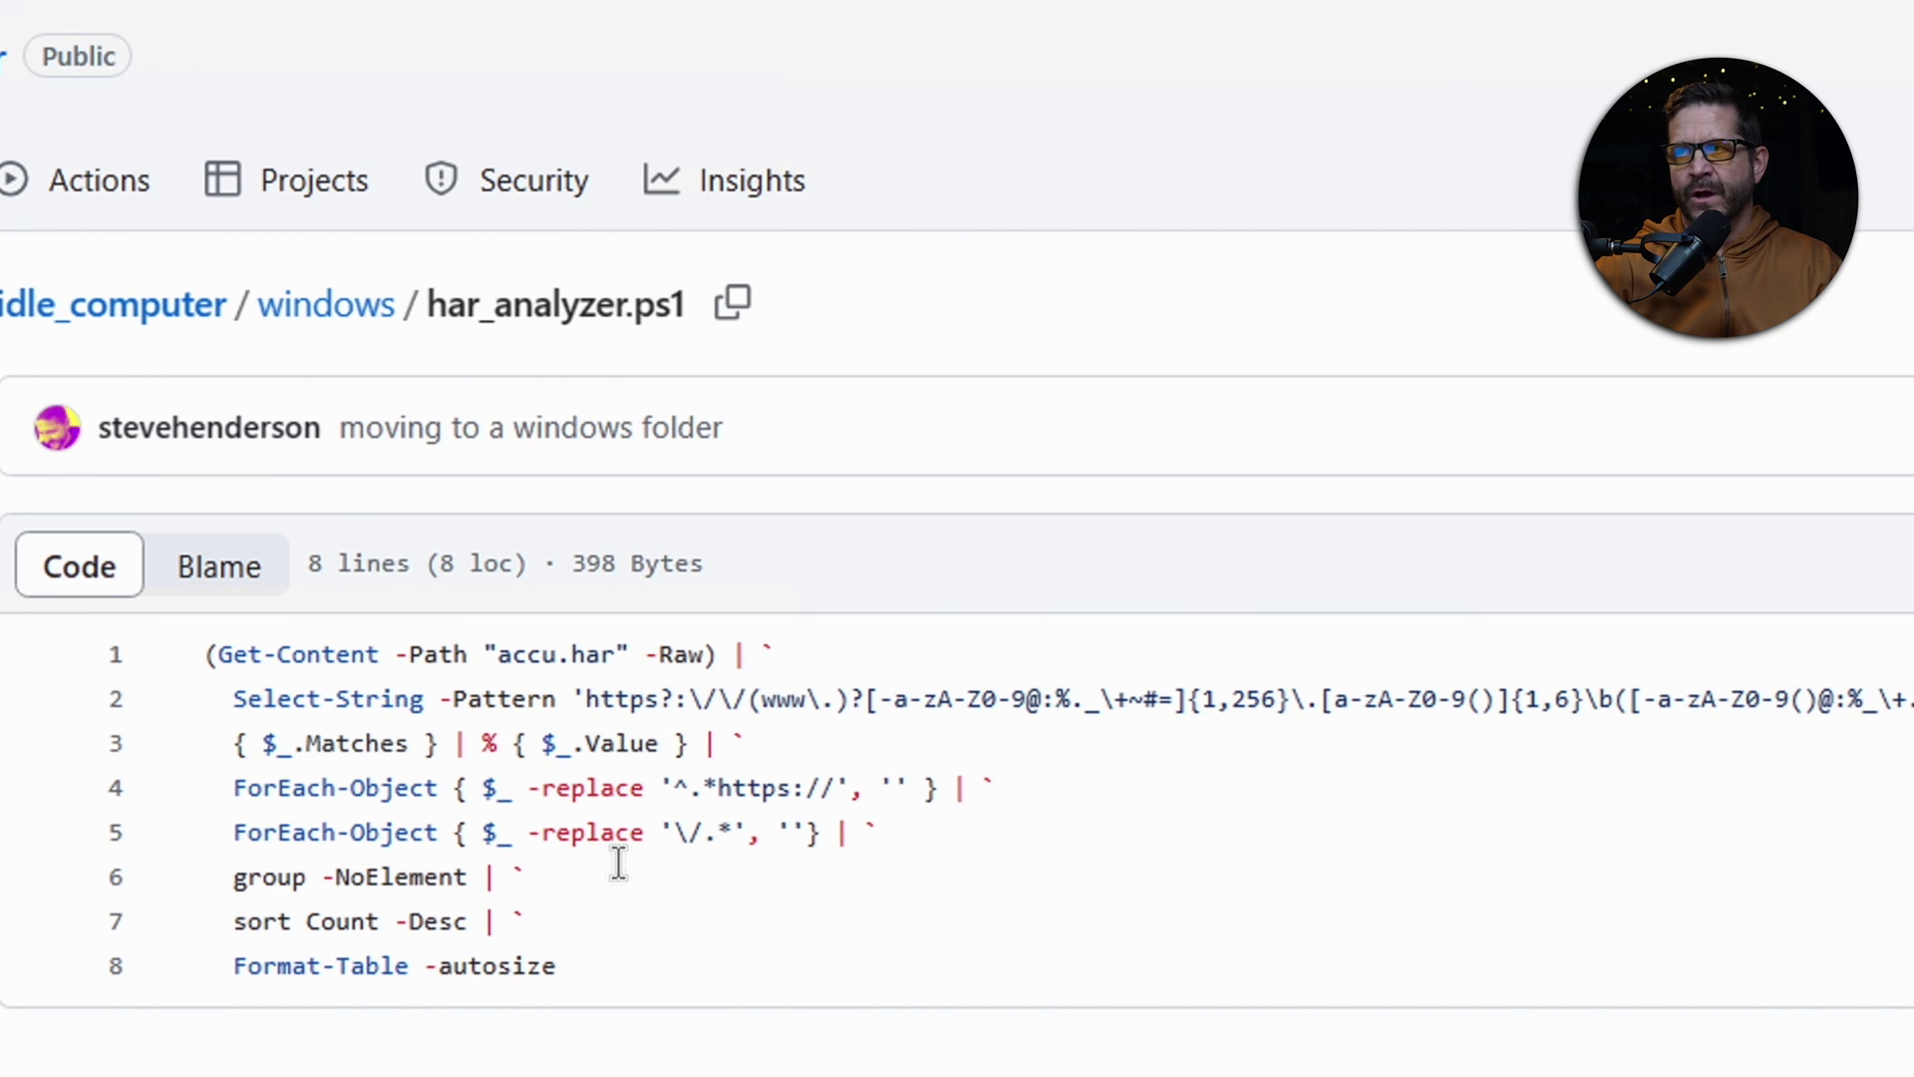
# - Select all eight lines of the script and copy them
pyautogui.moveTo(535, 1000); pyautogui.dragTo(203, 666)
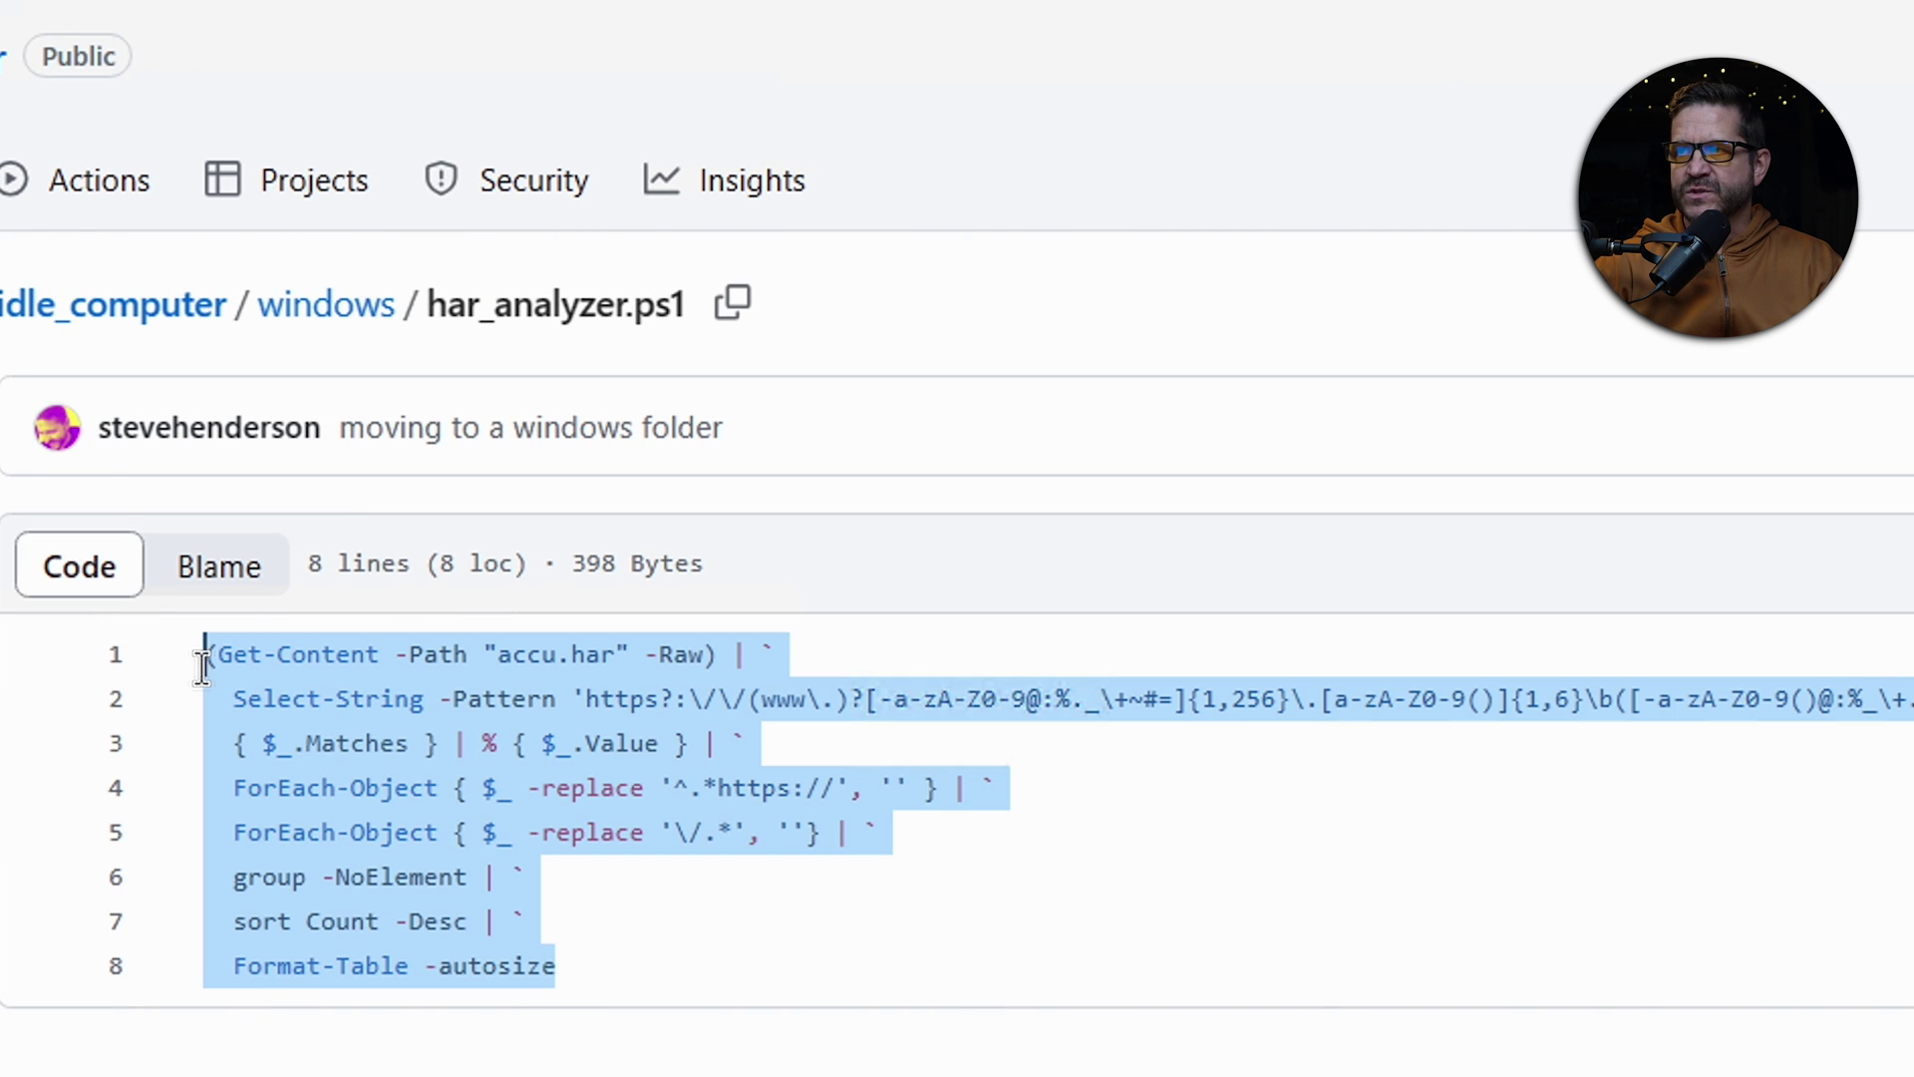
pyautogui.rightClick(347, 718)
pyautogui.click(489, 910)
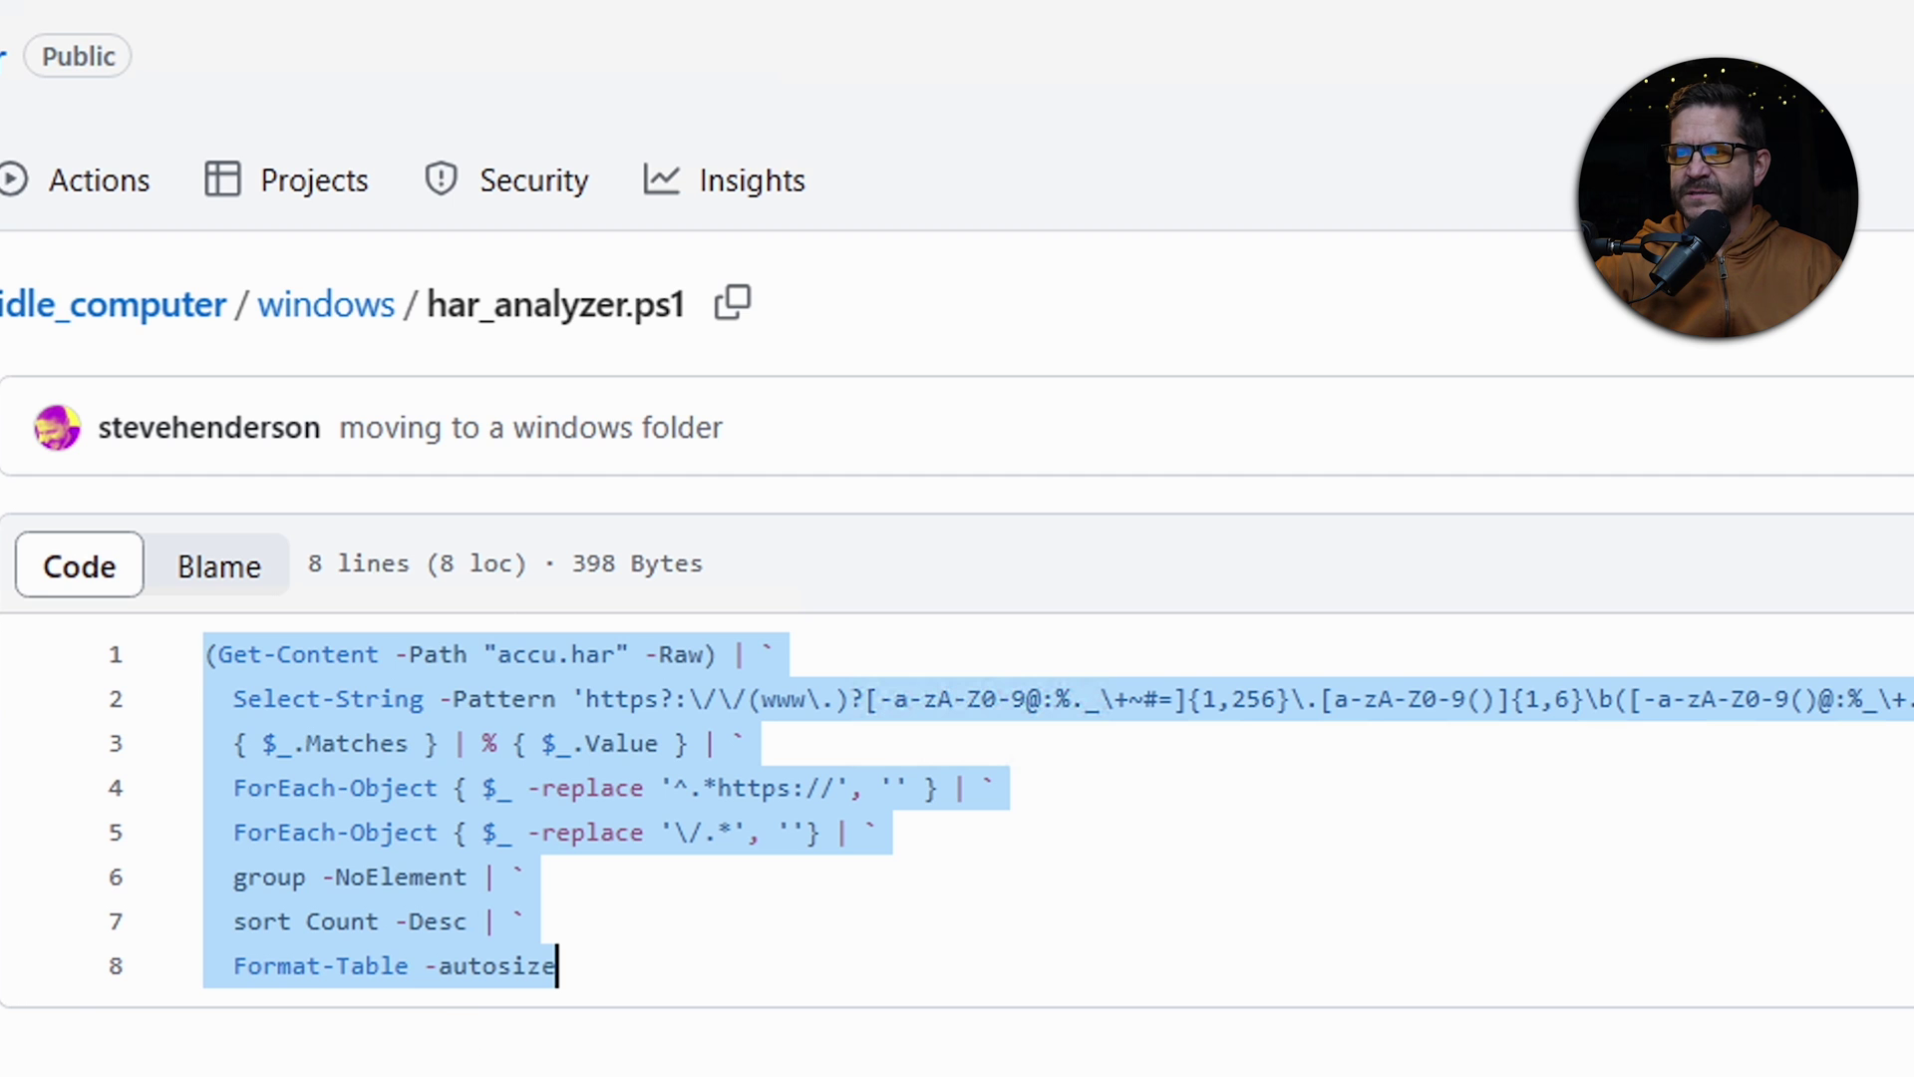
# - Open PowerShell in Downloads, list its files, and paste the domain-extraction pipeline for accu.har
pyautogui.click(398, 1038)
pyautogui.write('power')
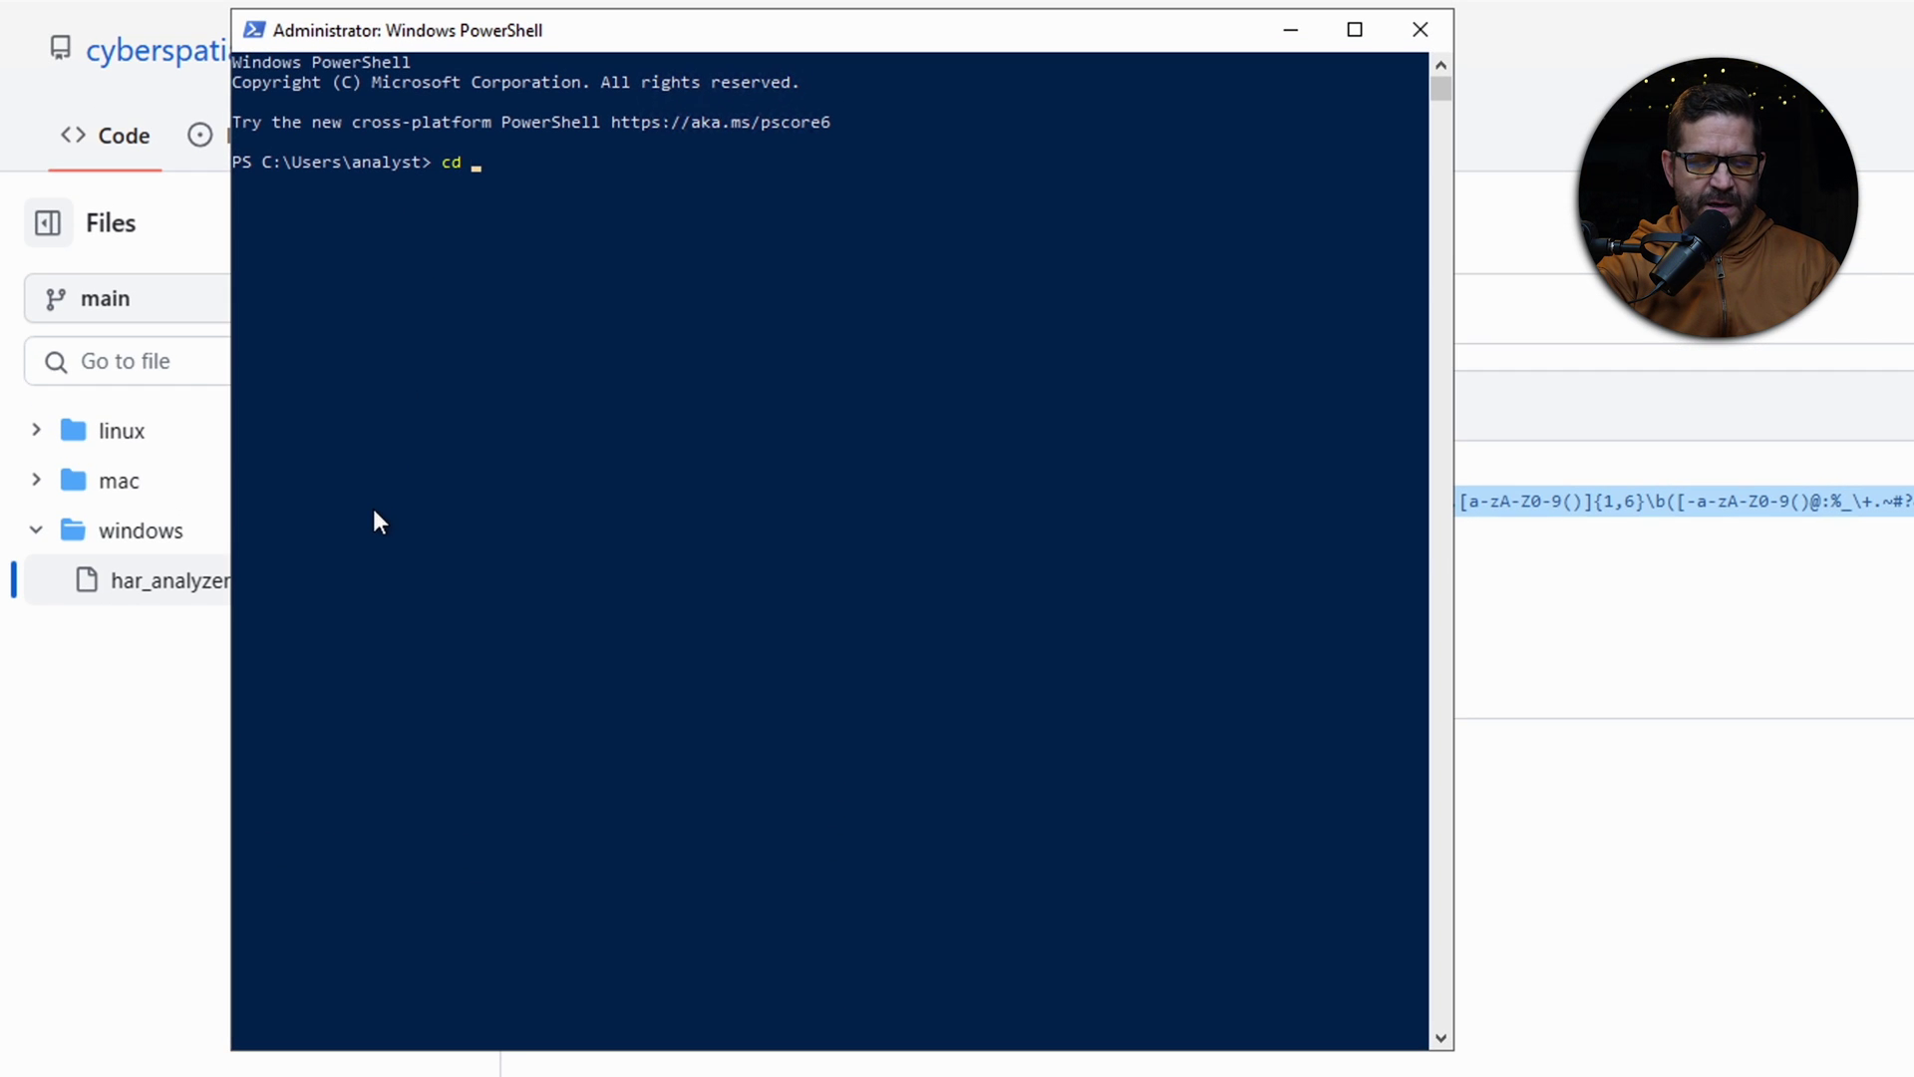
pyautogui.write('wn')
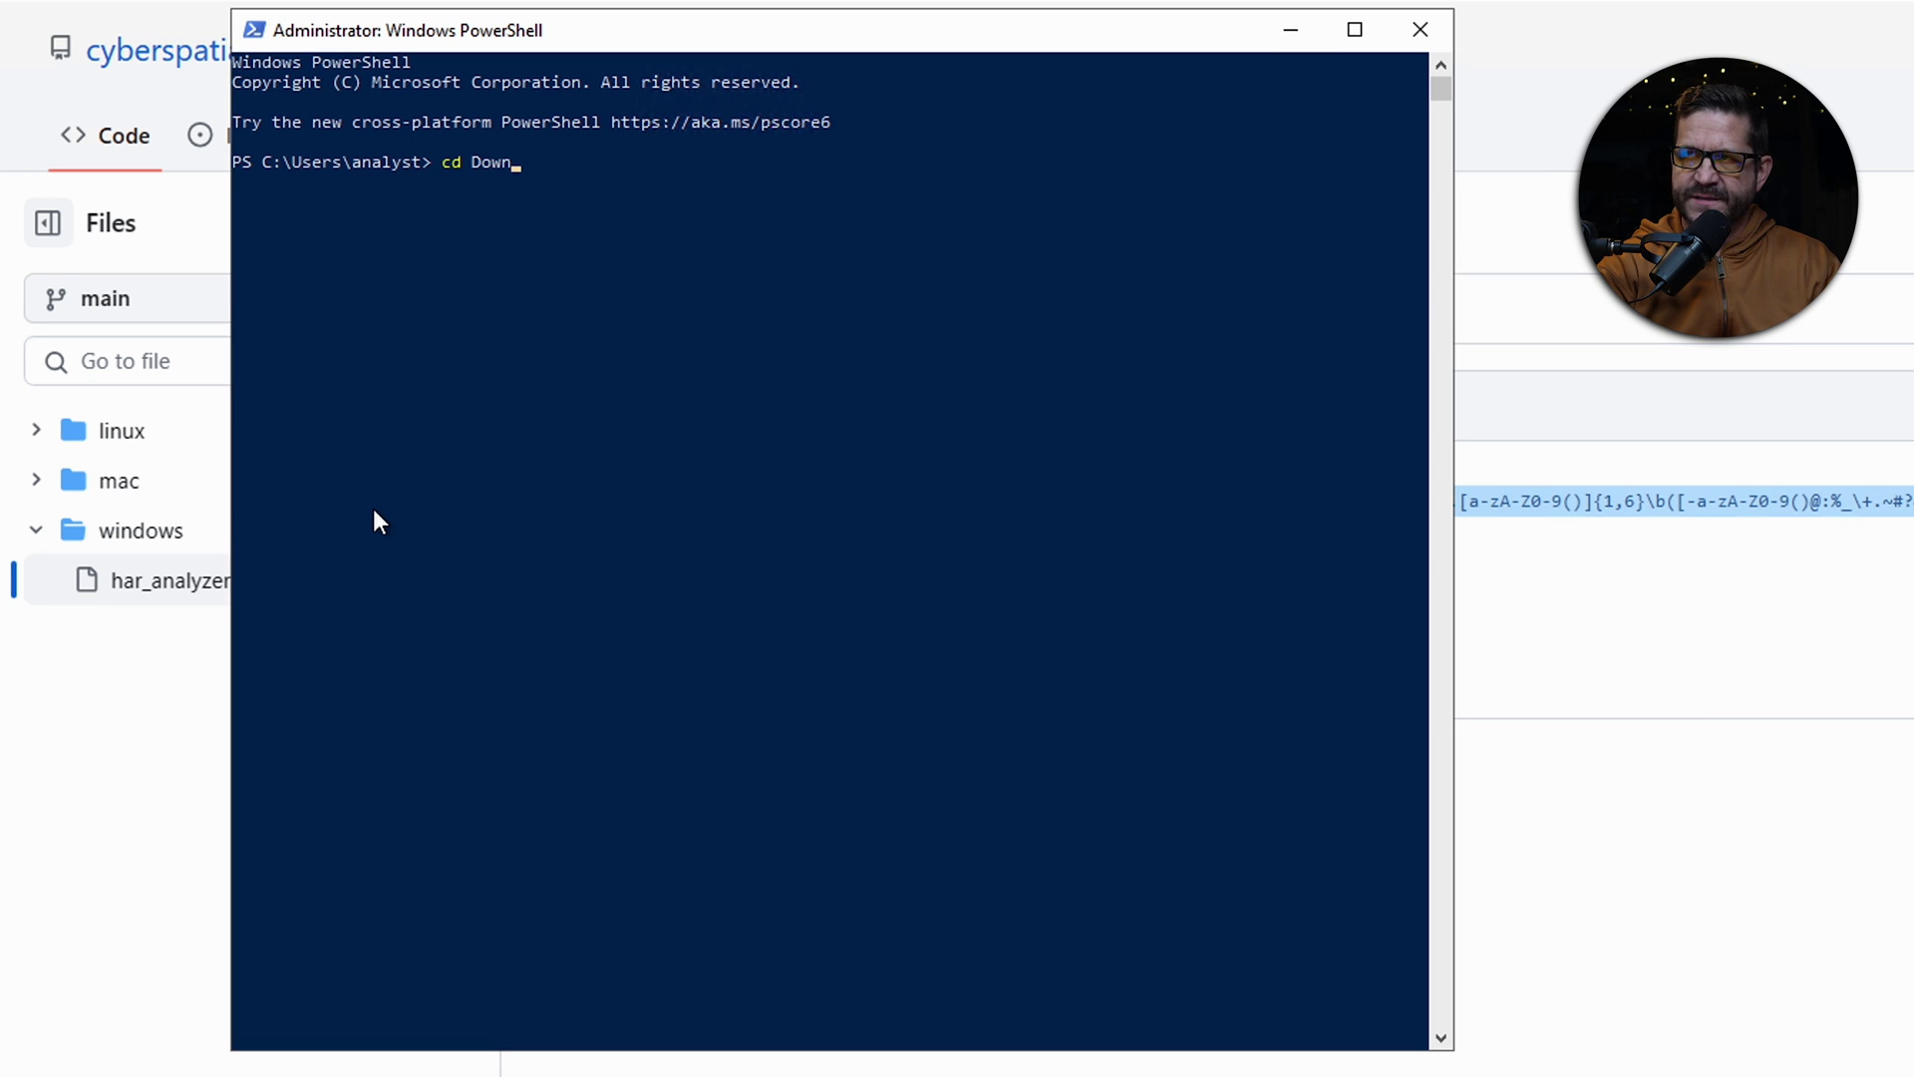
pyautogui.press('Tab')
pyautogui.press('Return')
pyautogui.write('ls')
pyautogui.press('Return')
pyautogui.rightClick(690, 403)
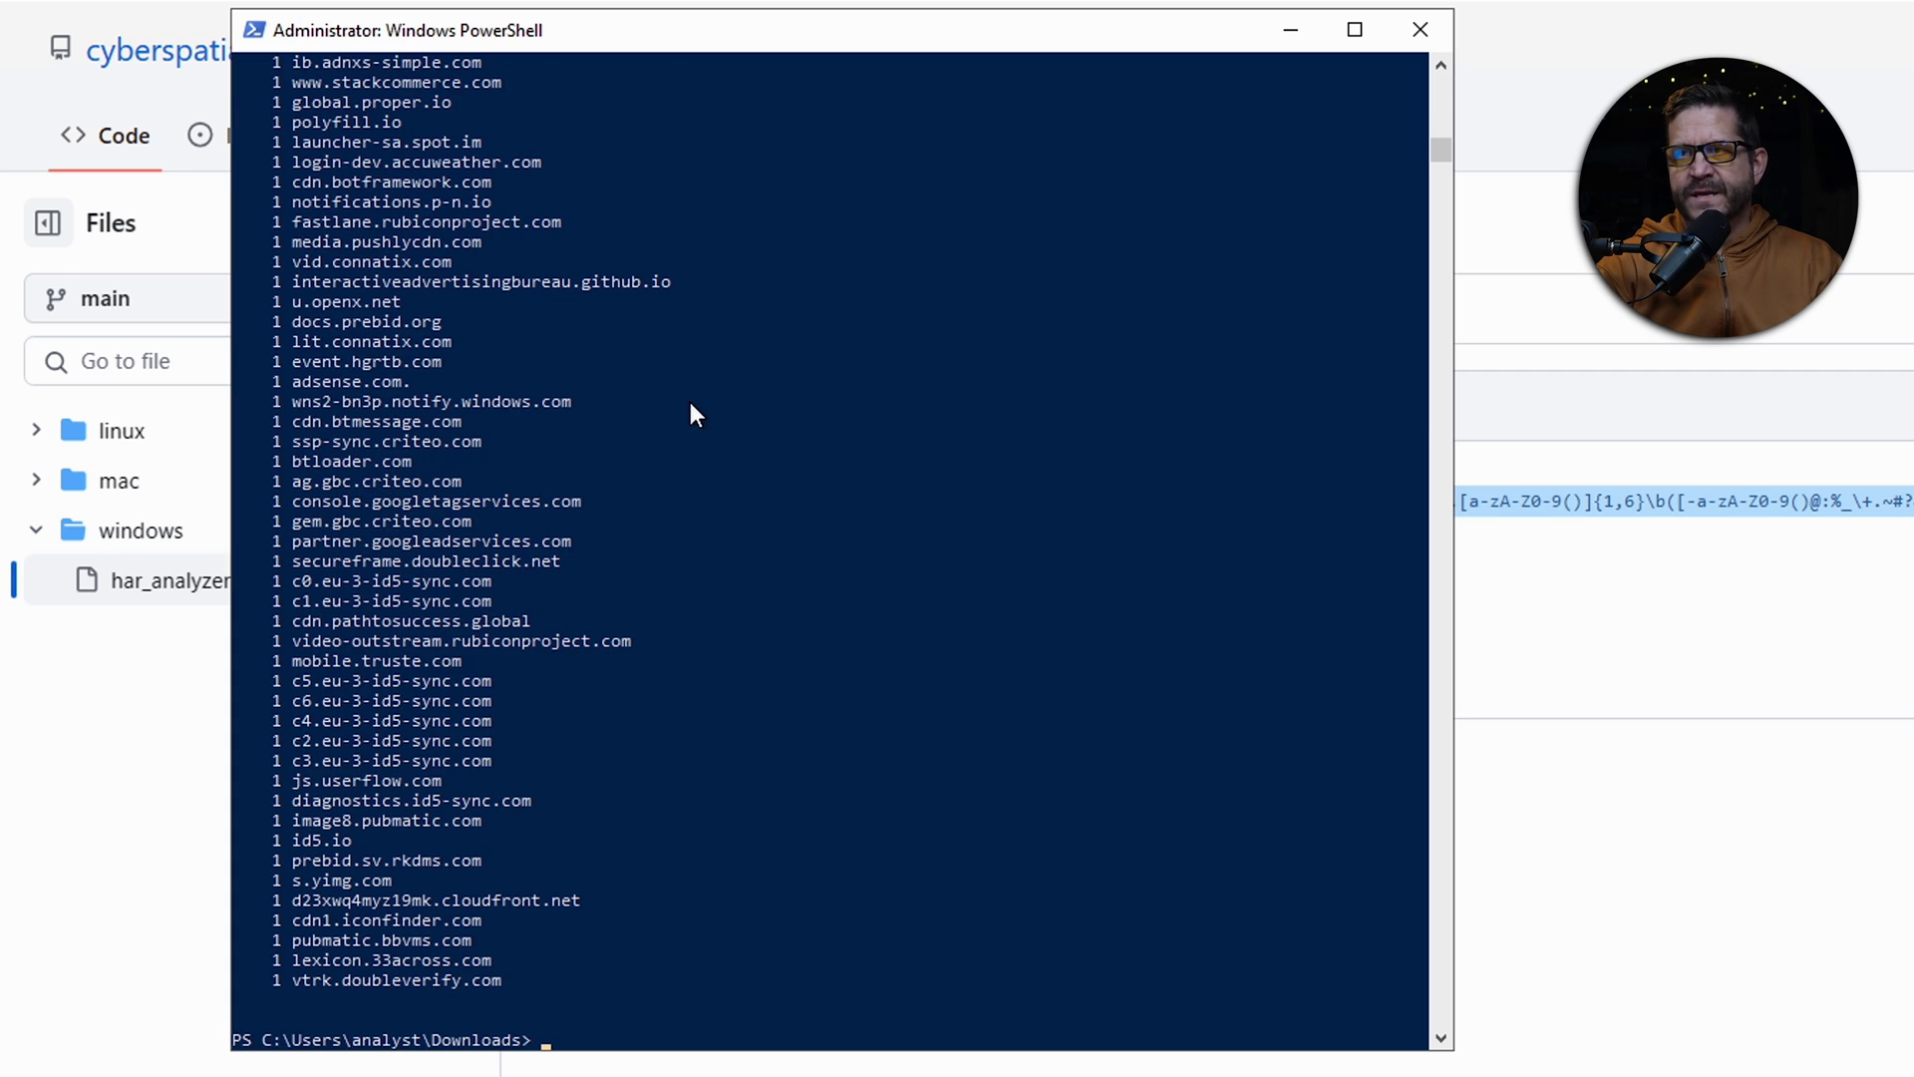
# - Scroll through the domain counts and select cdn.jsdelivr.net to copy it
pyautogui.scroll(15, 575, 458)
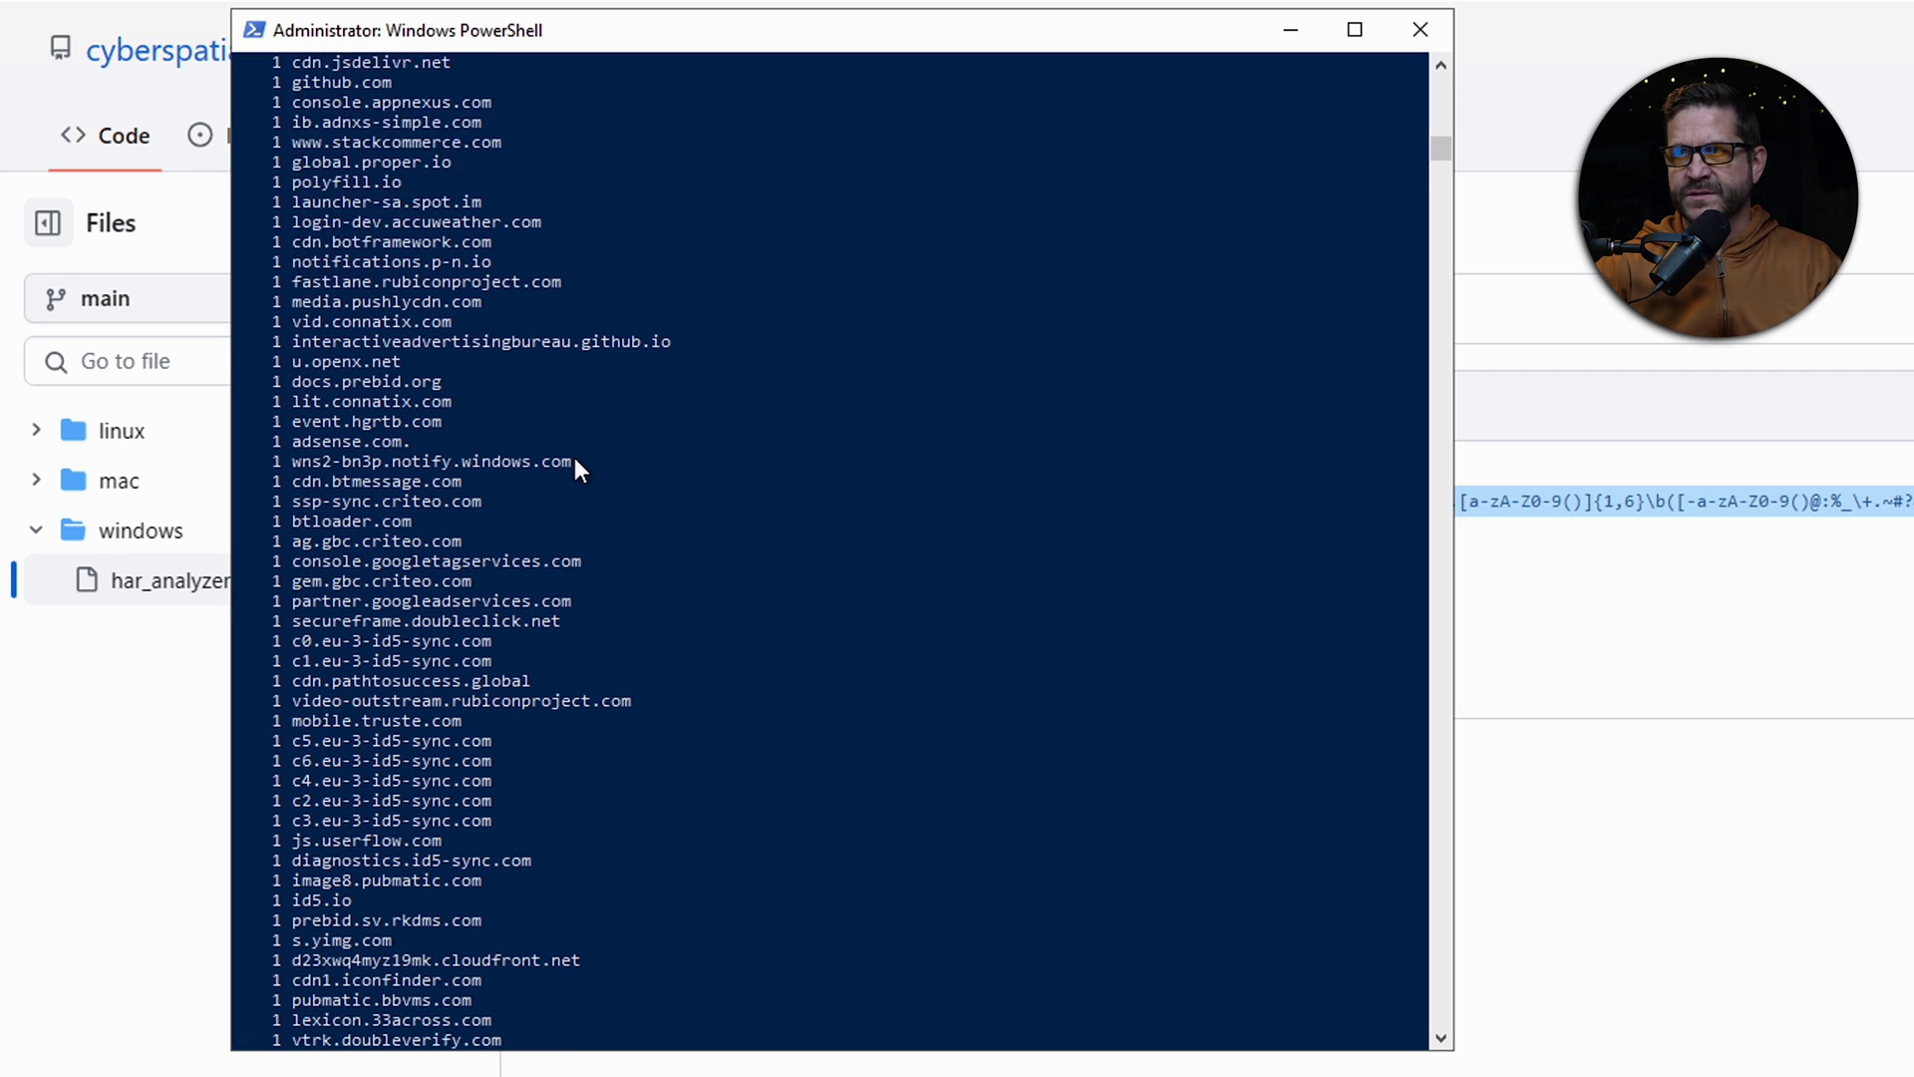
pyautogui.scroll(15, 576, 460)
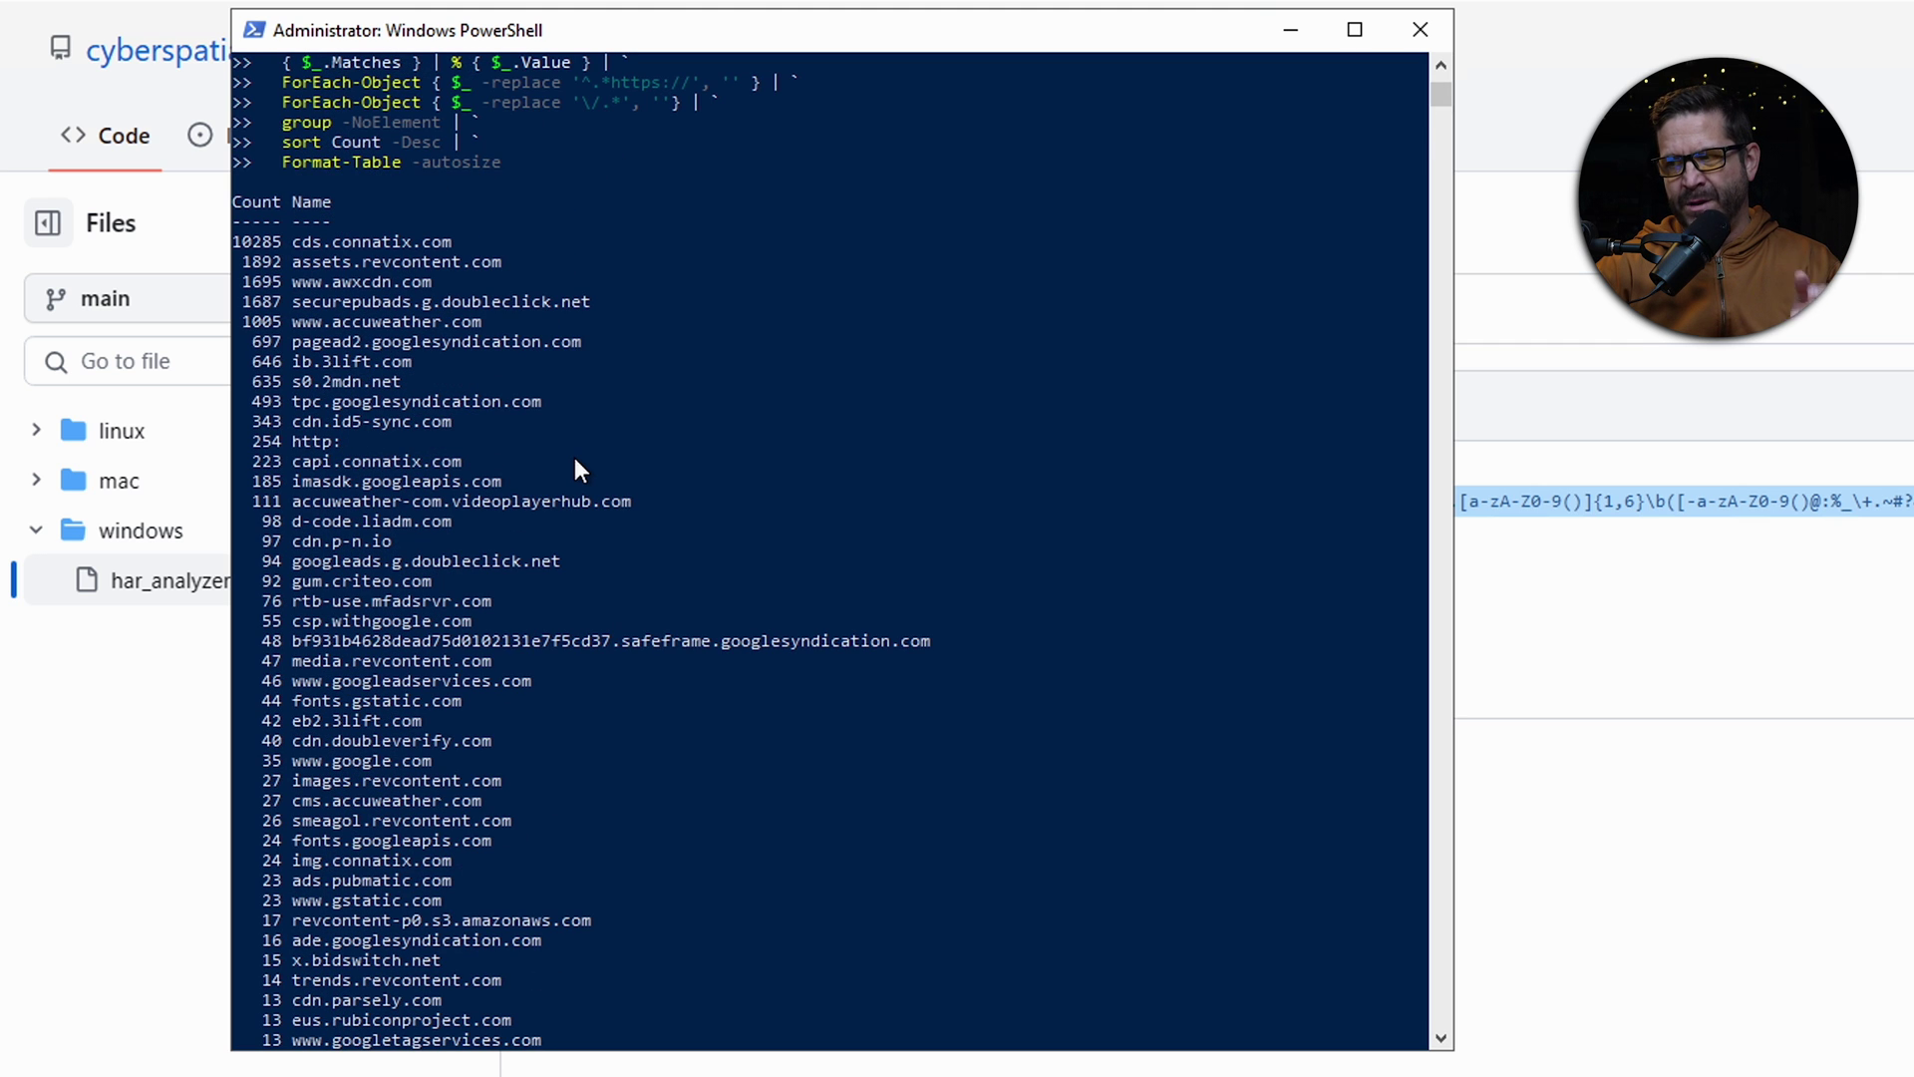
pyautogui.scroll(-1, 552, 439)
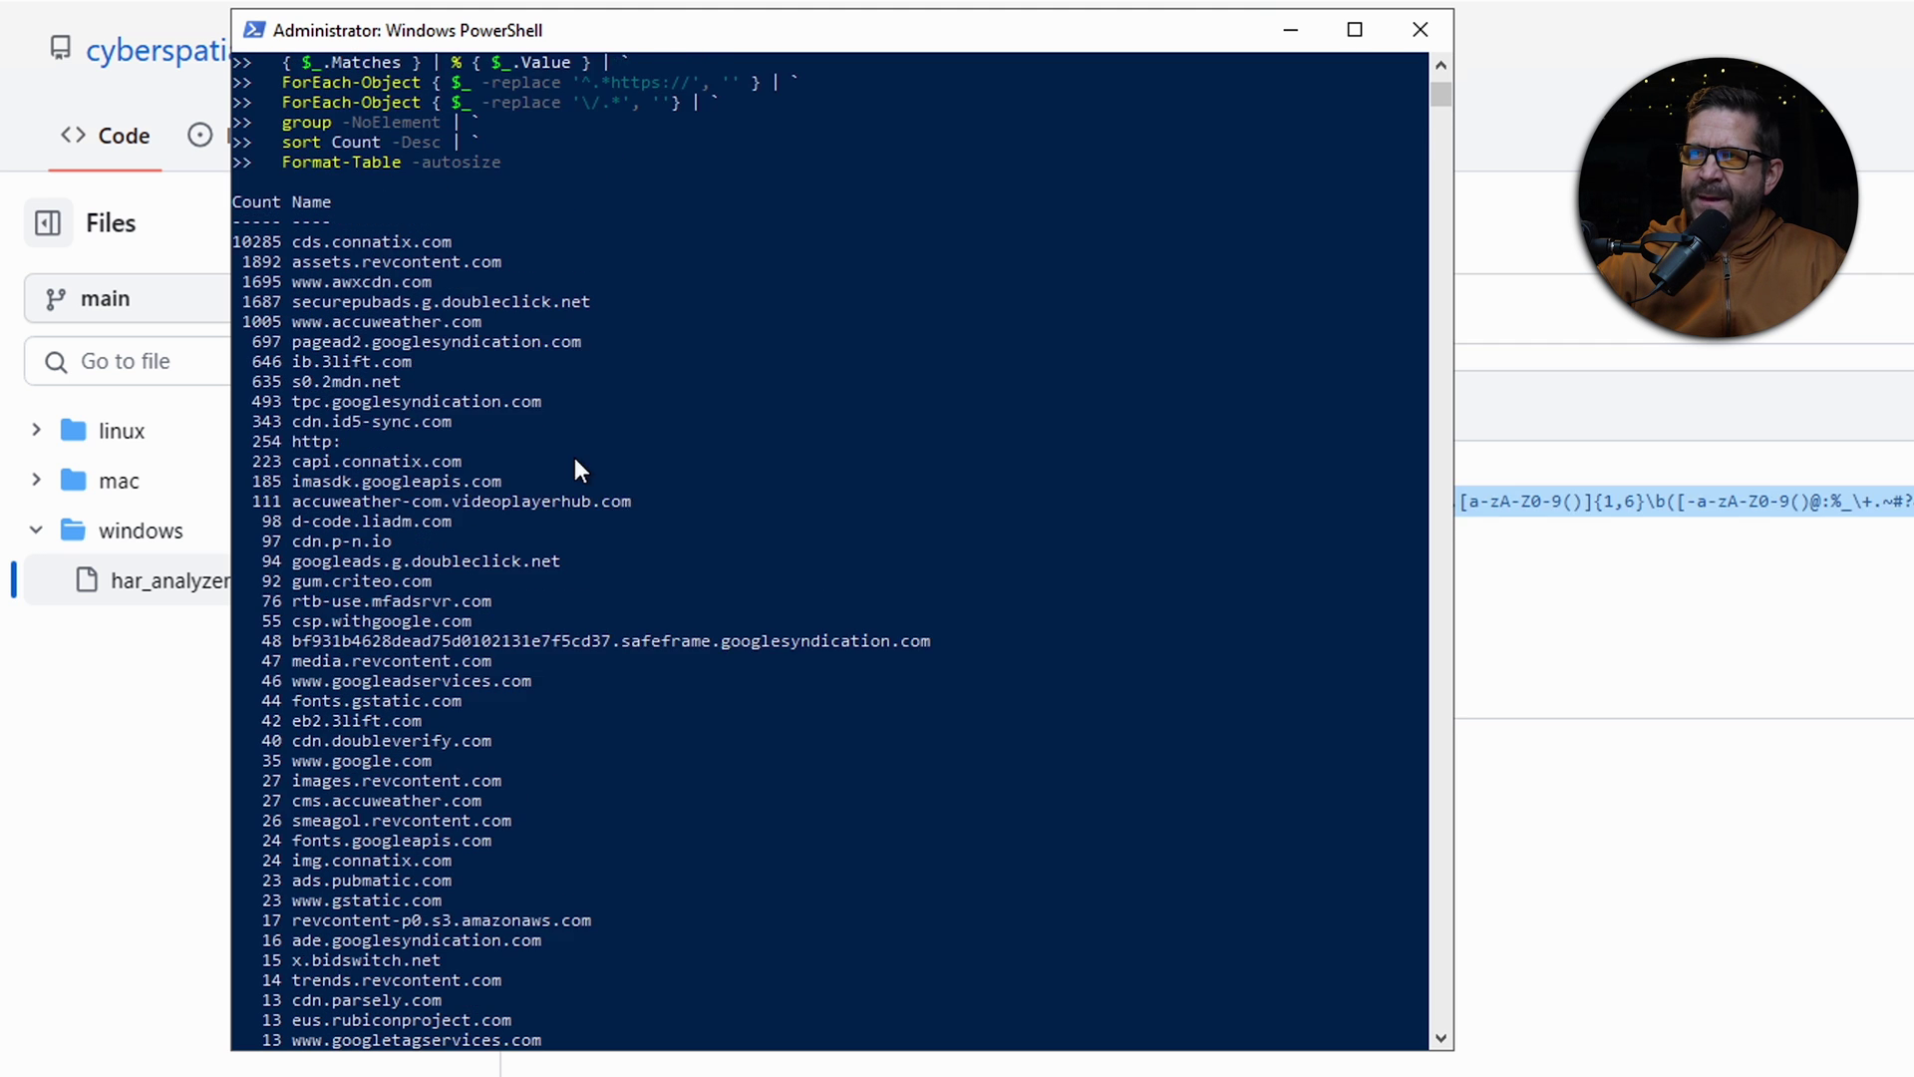
pyautogui.scroll(-1, 479, 431)
pyautogui.scroll(-14, 345, 606)
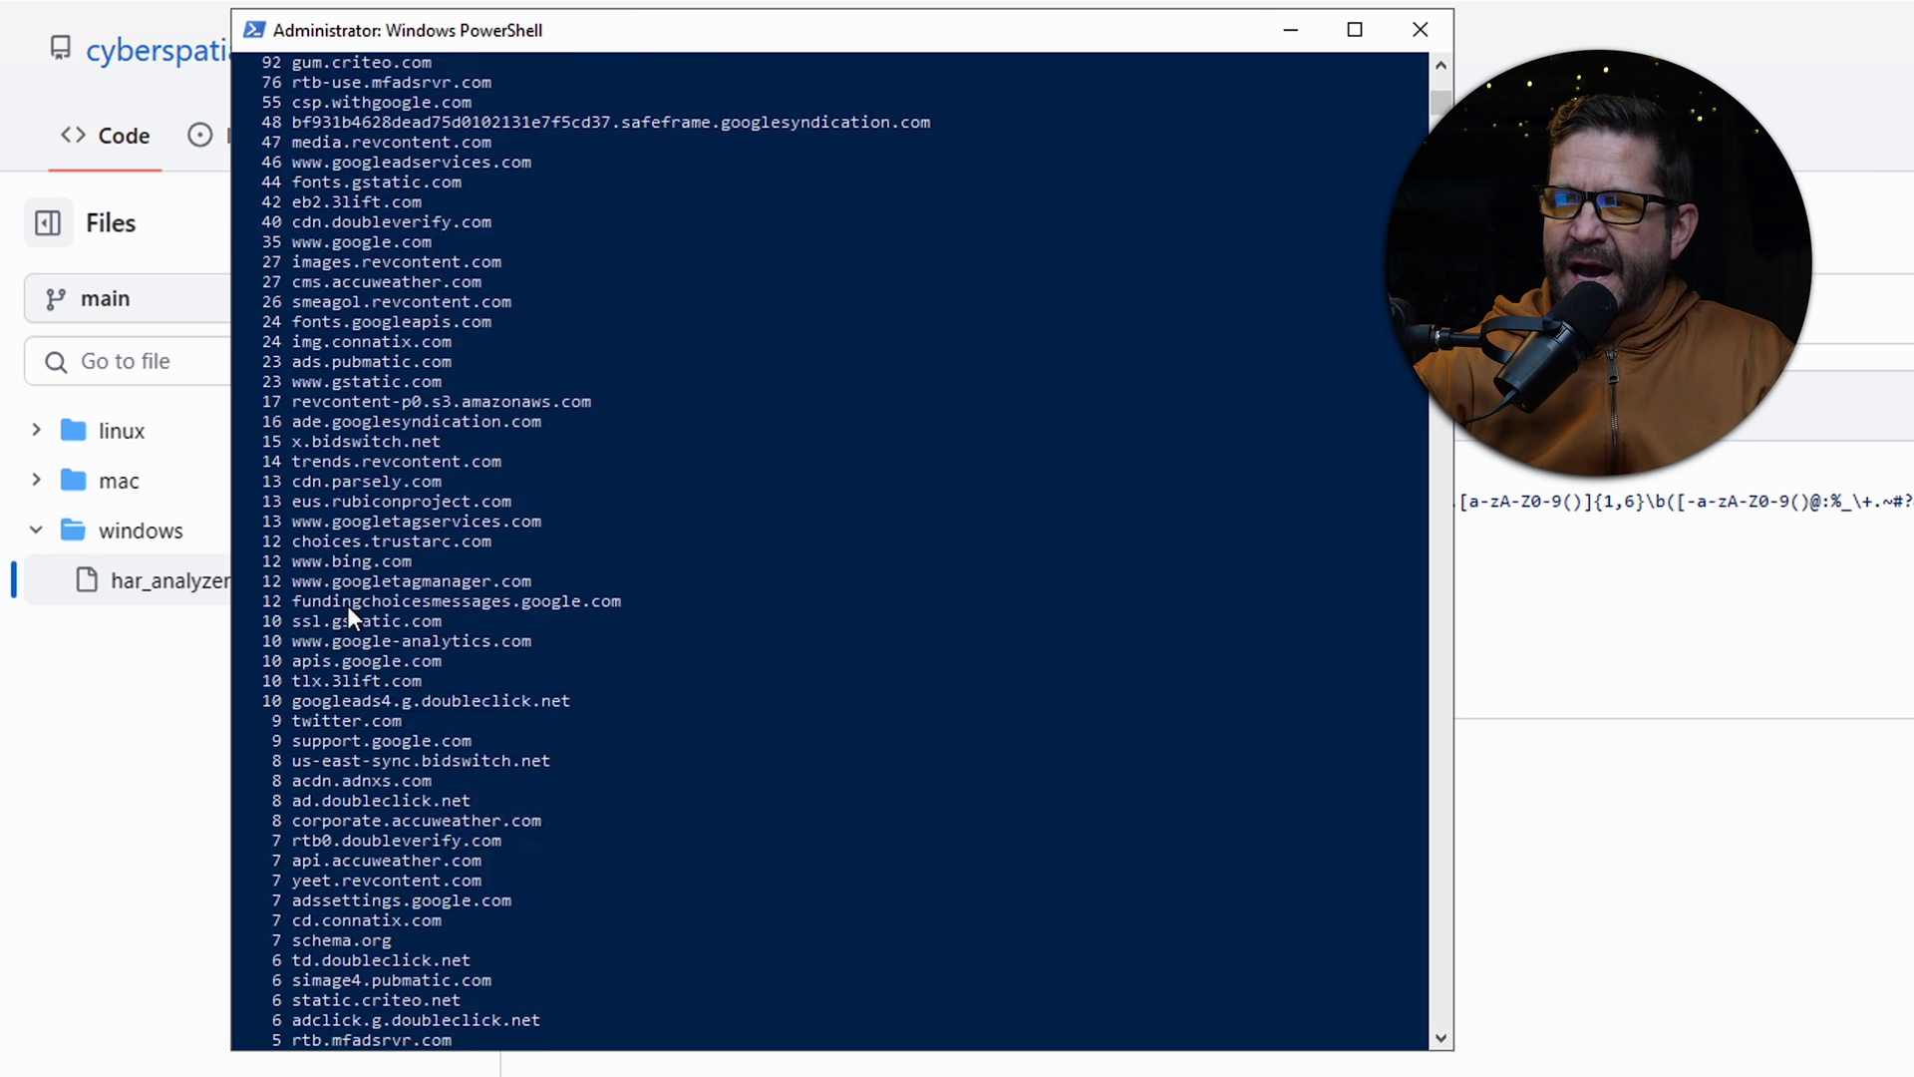
pyautogui.scroll(-1, 339, 605)
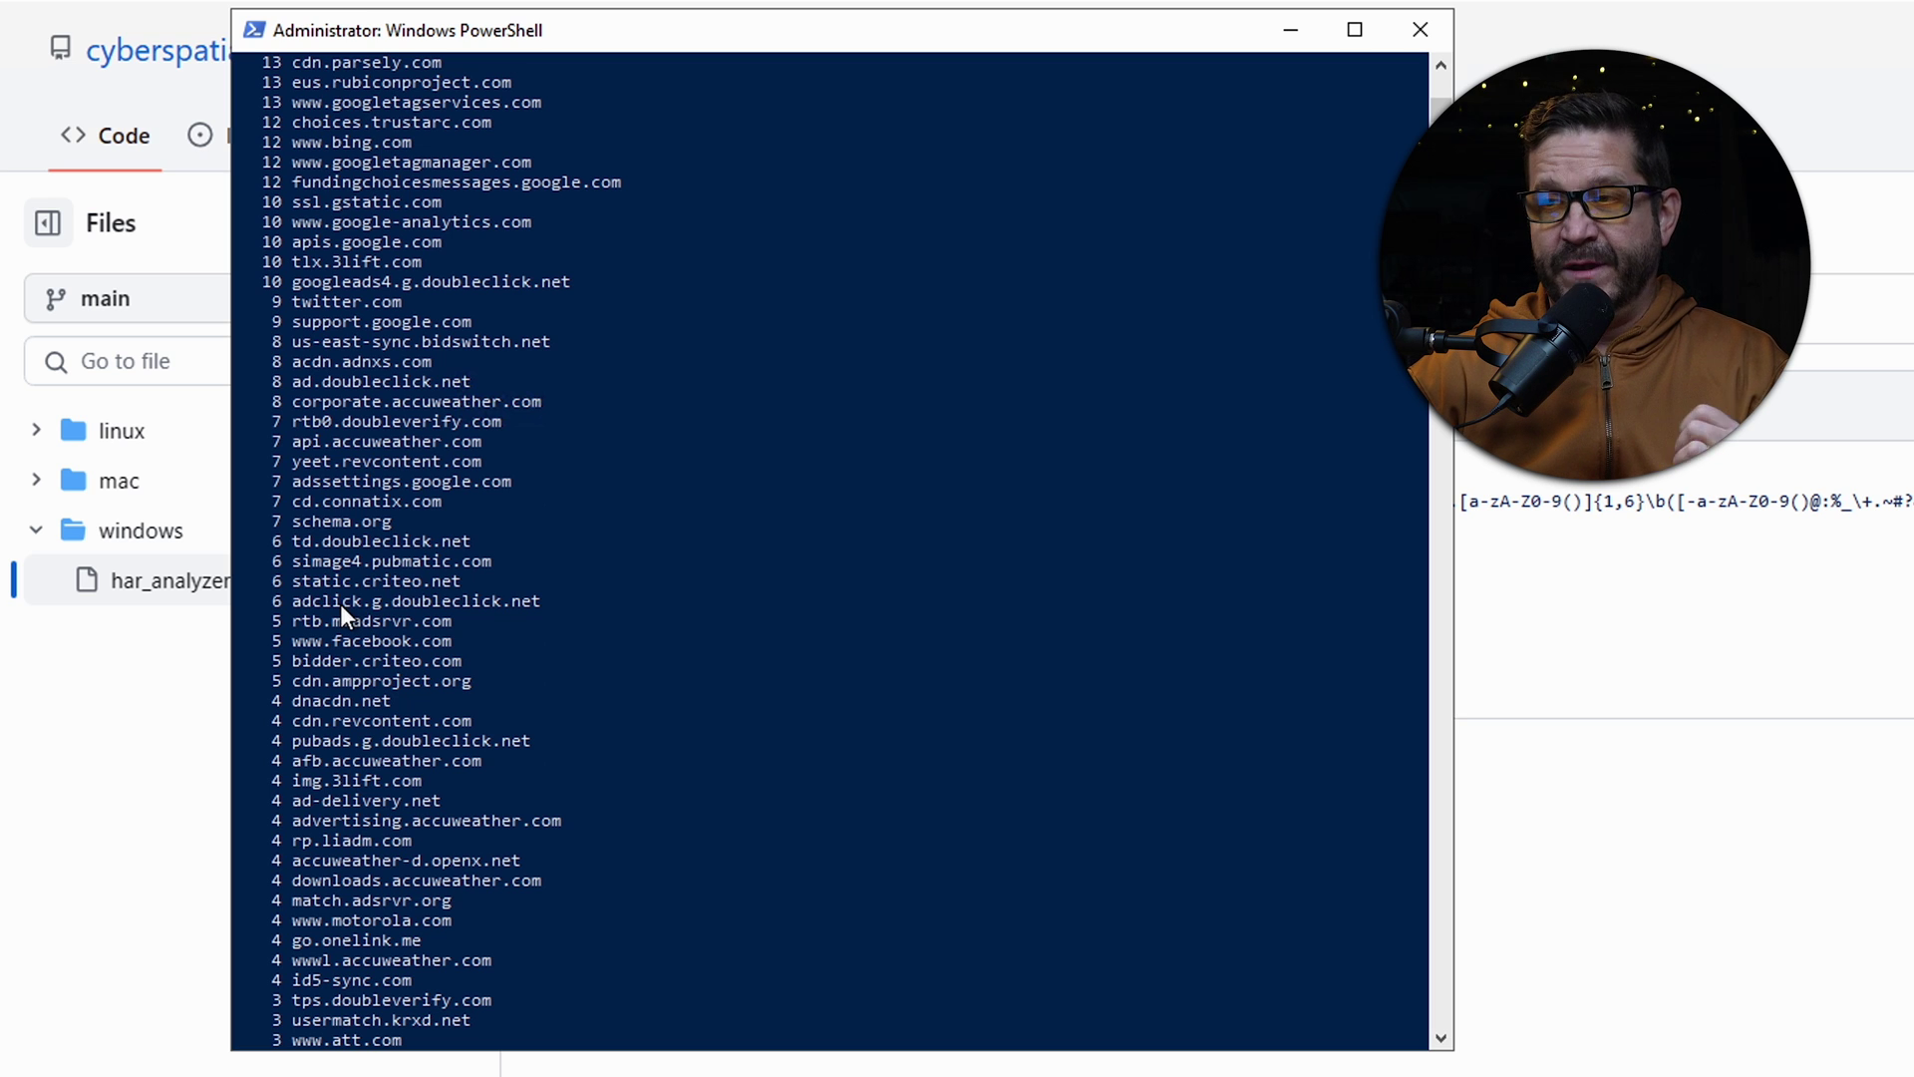
pyautogui.scroll(-20, 455, 818)
pyautogui.moveTo(454, 819); pyautogui.dragTo(297, 822)
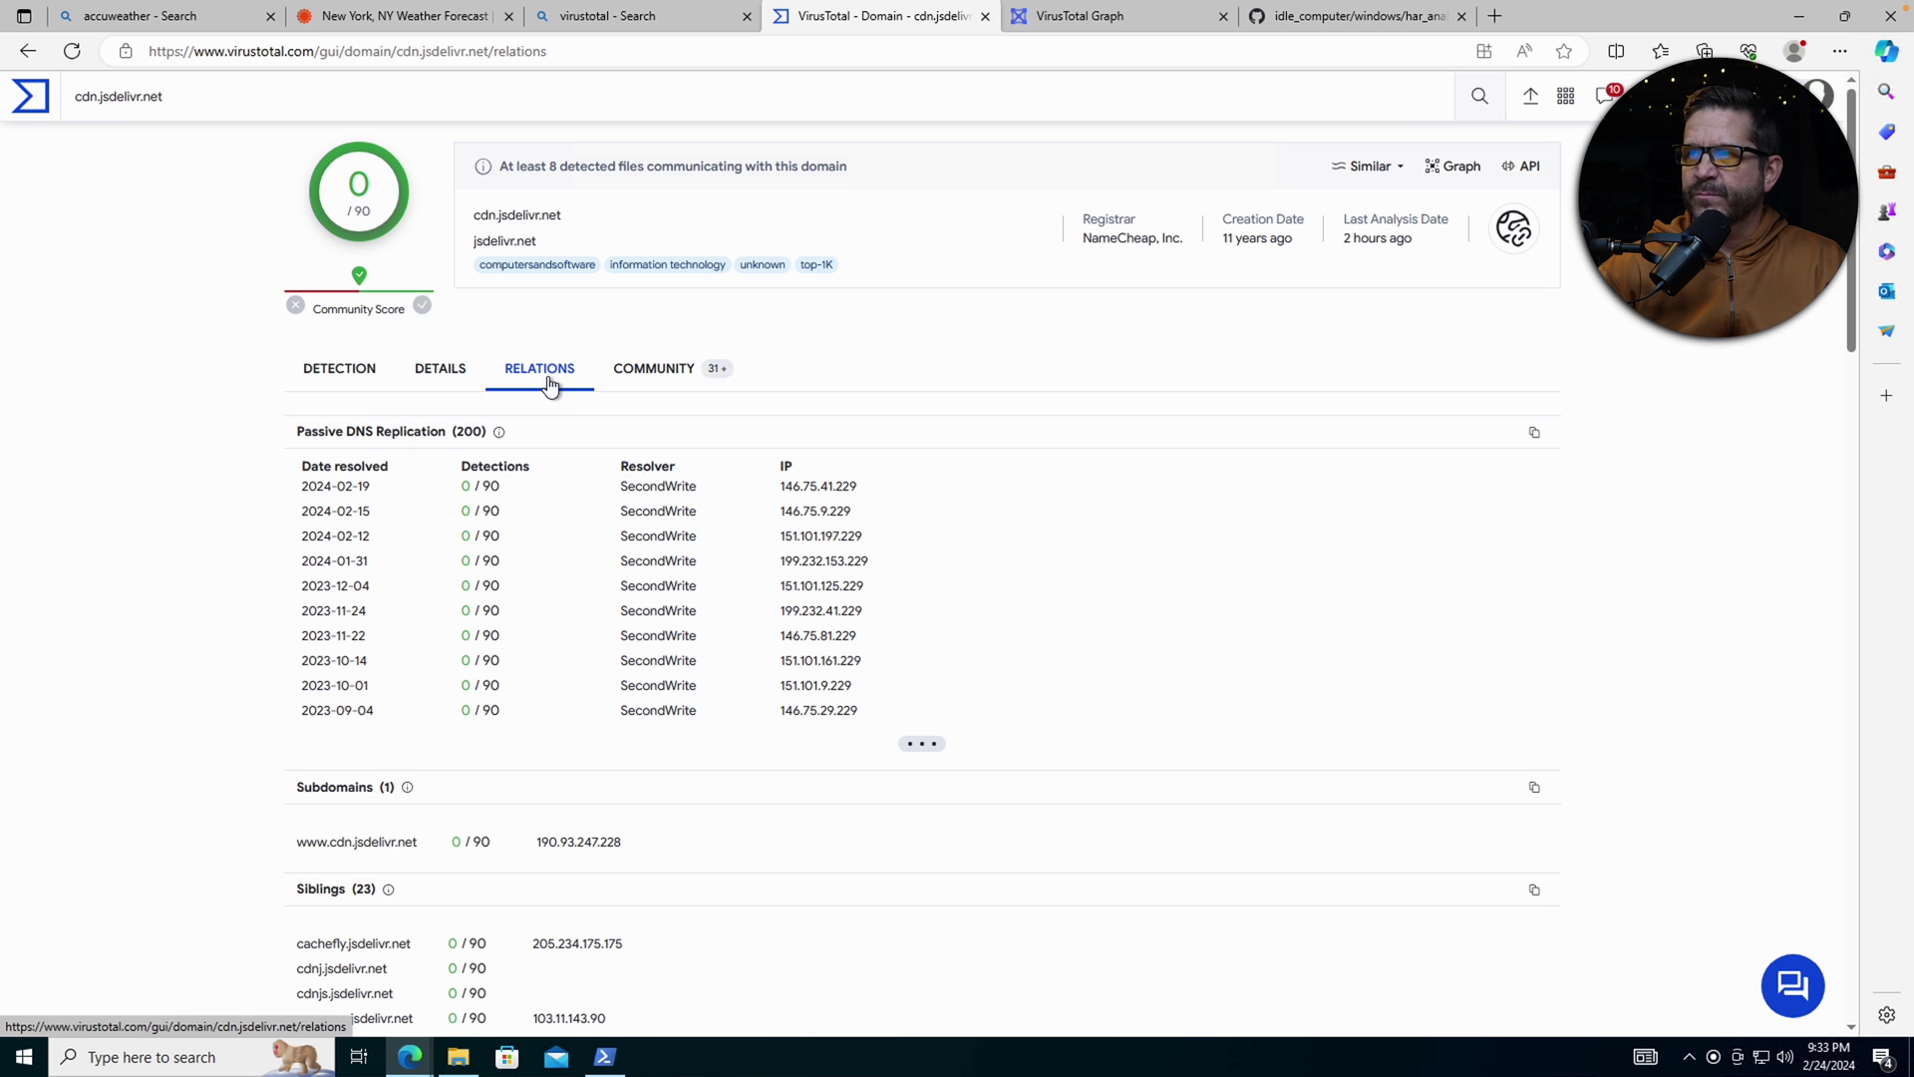
# - Open the Spotify-attack collection from cdn.jsdelivr.net's community section, then view its IOCs and graph
pyautogui.click(653, 370)
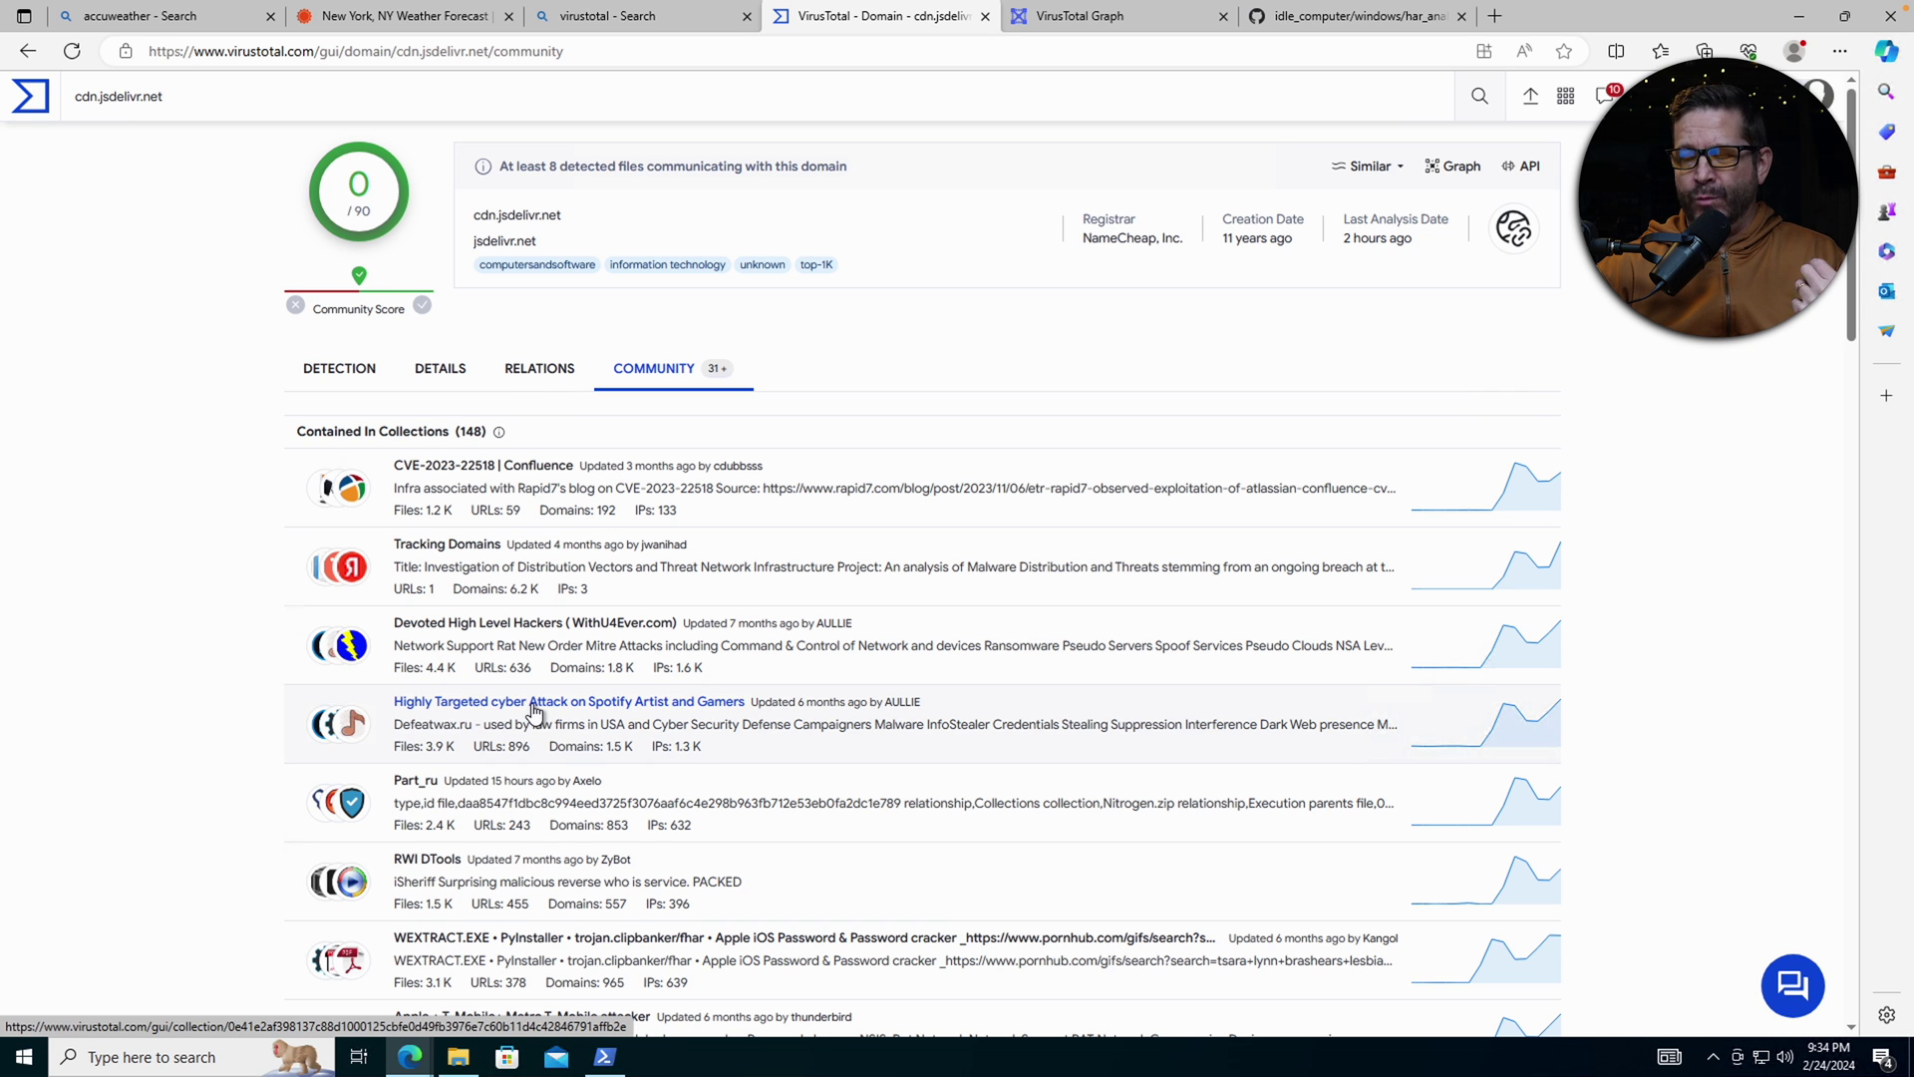
pyautogui.click(535, 703)
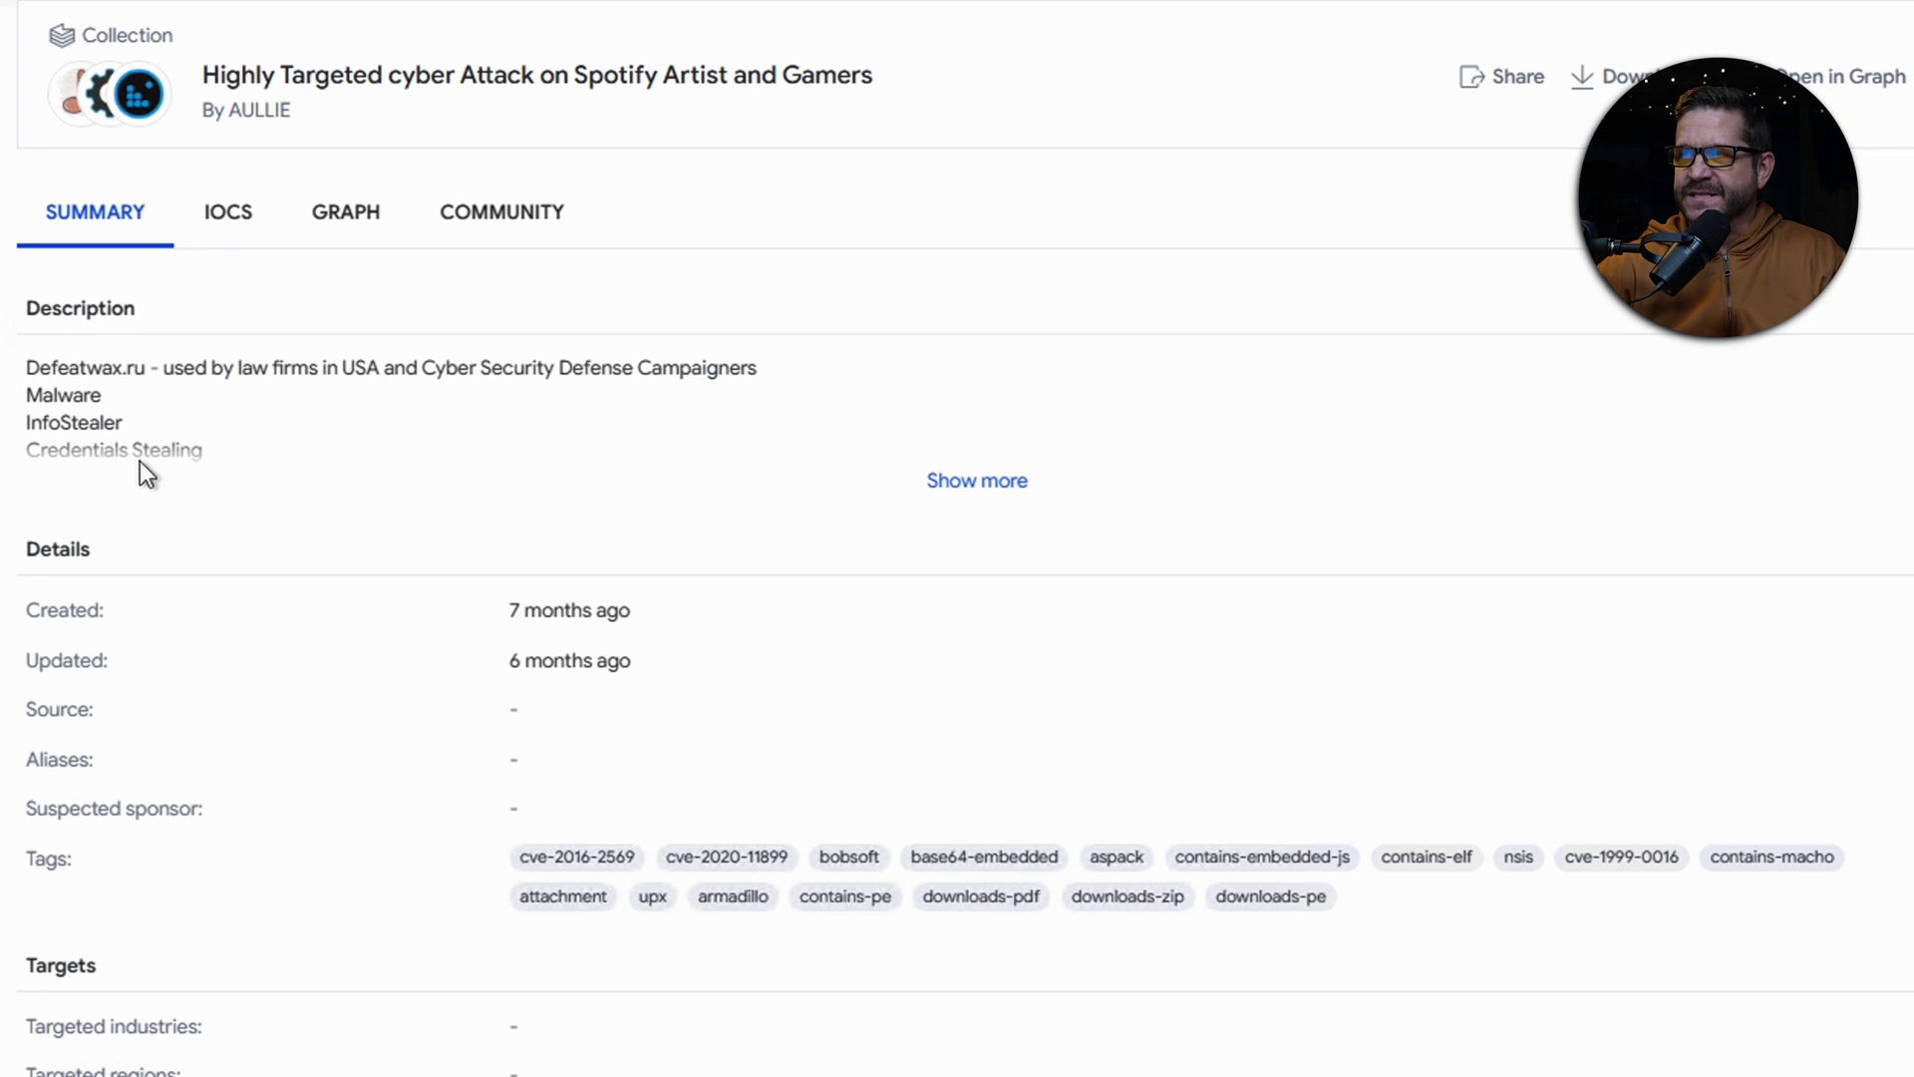
pyautogui.click(220, 216)
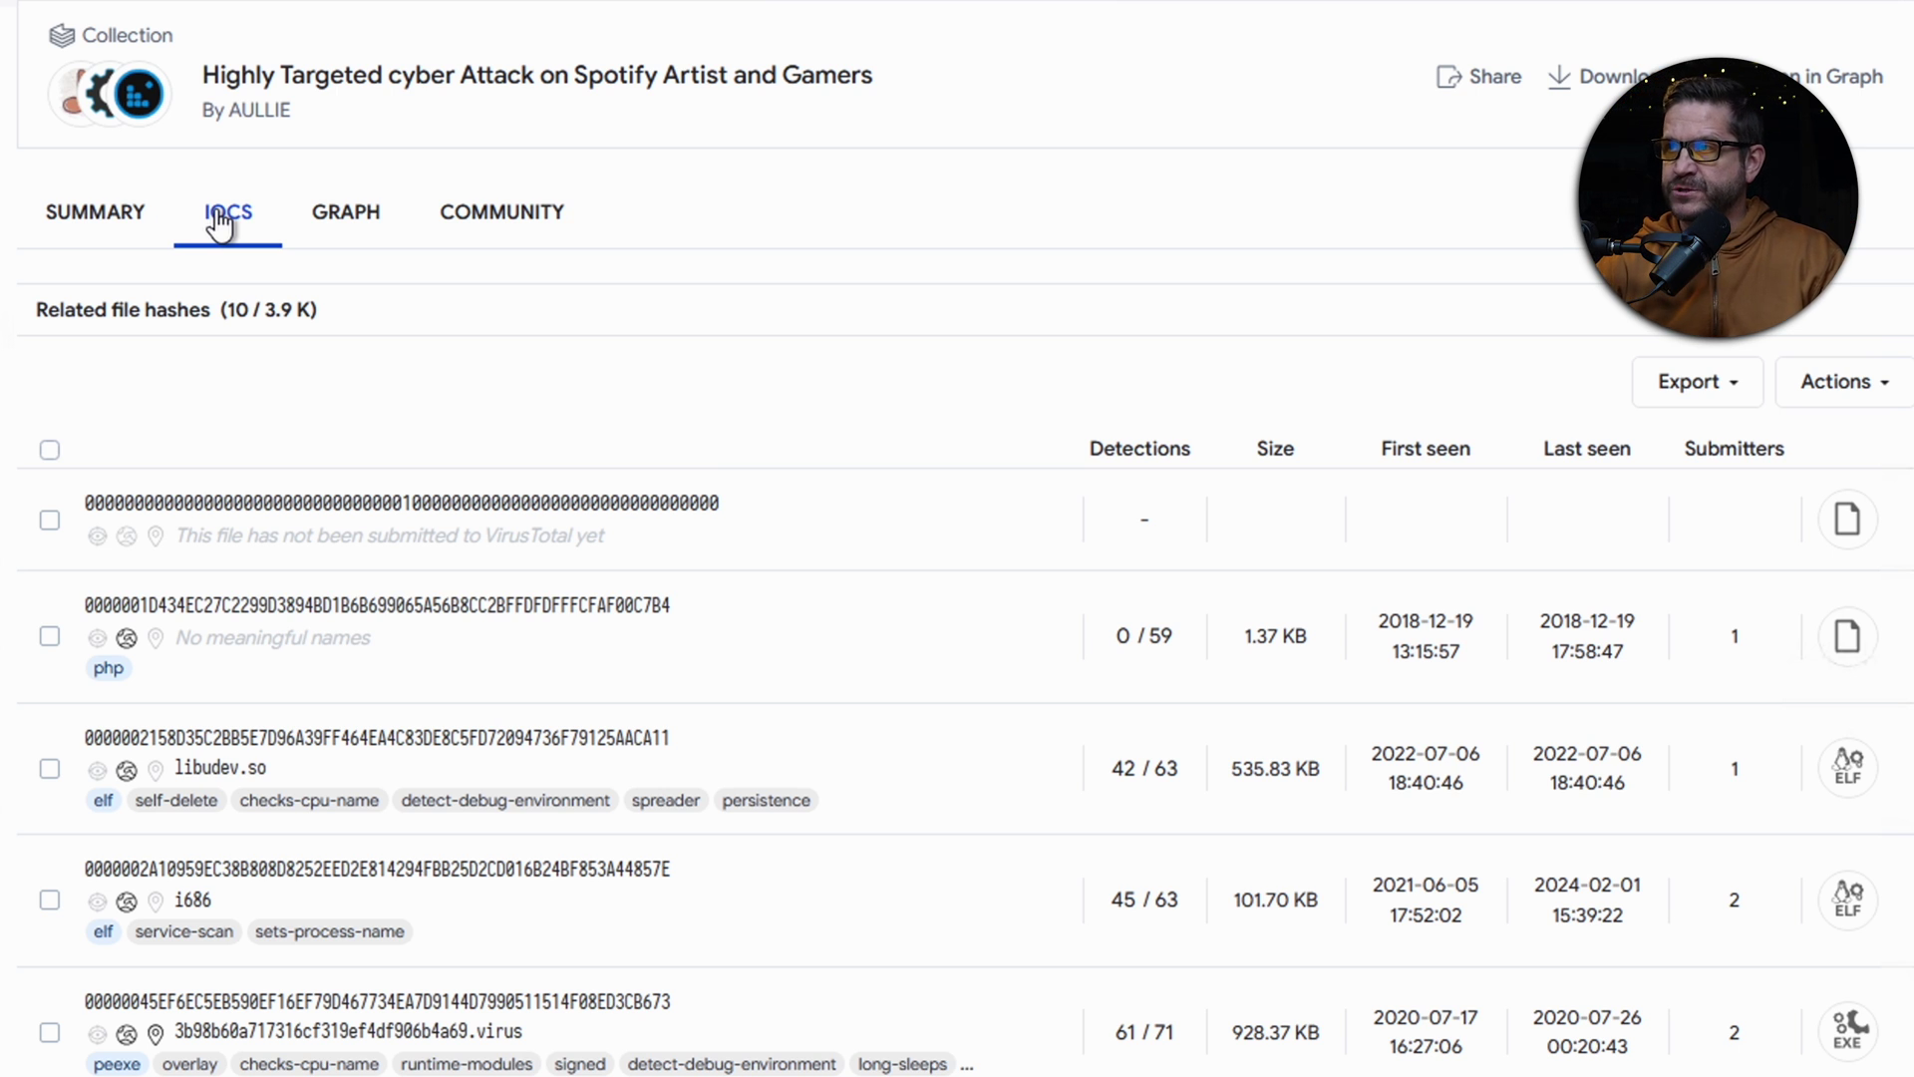
pyautogui.click(346, 212)
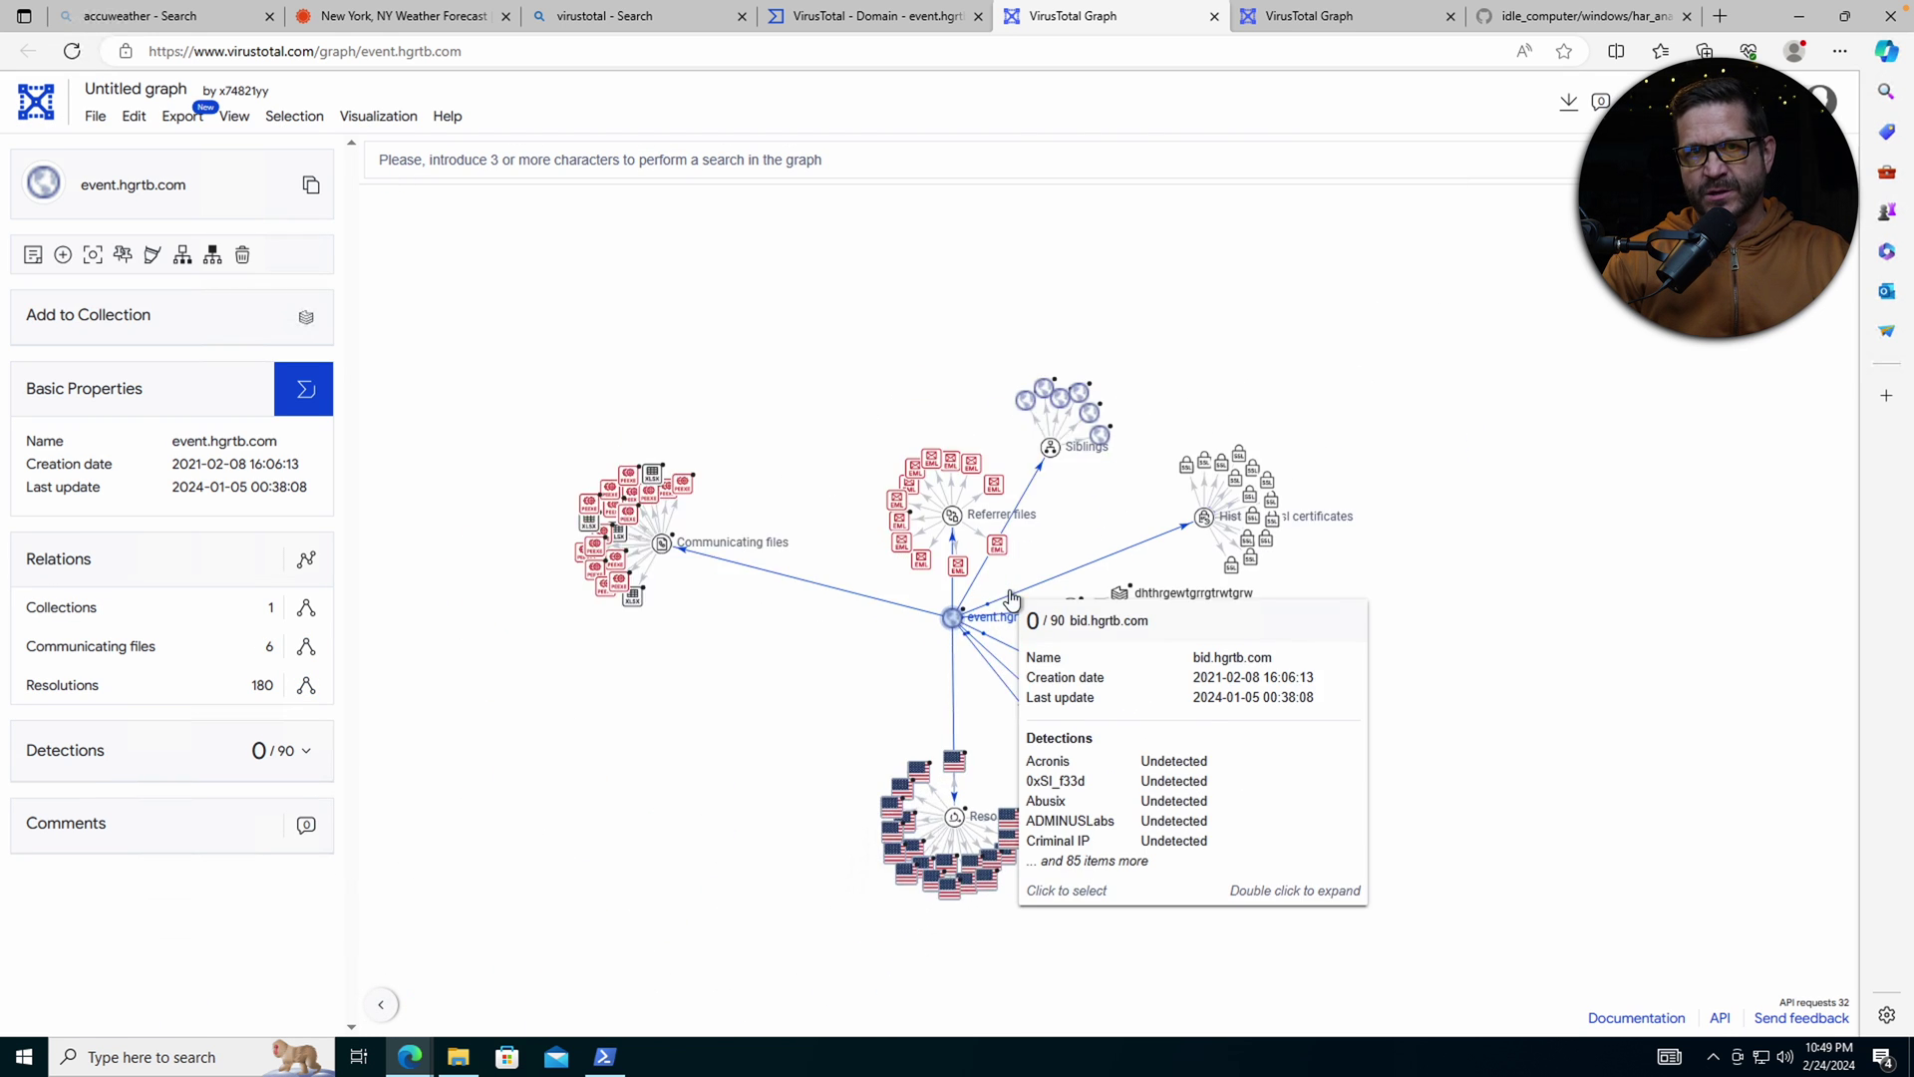
# - Zoom into the event.hgrtb.com graph, then open the VirusTotal account menu
pyautogui.scroll(3, 1010, 597)
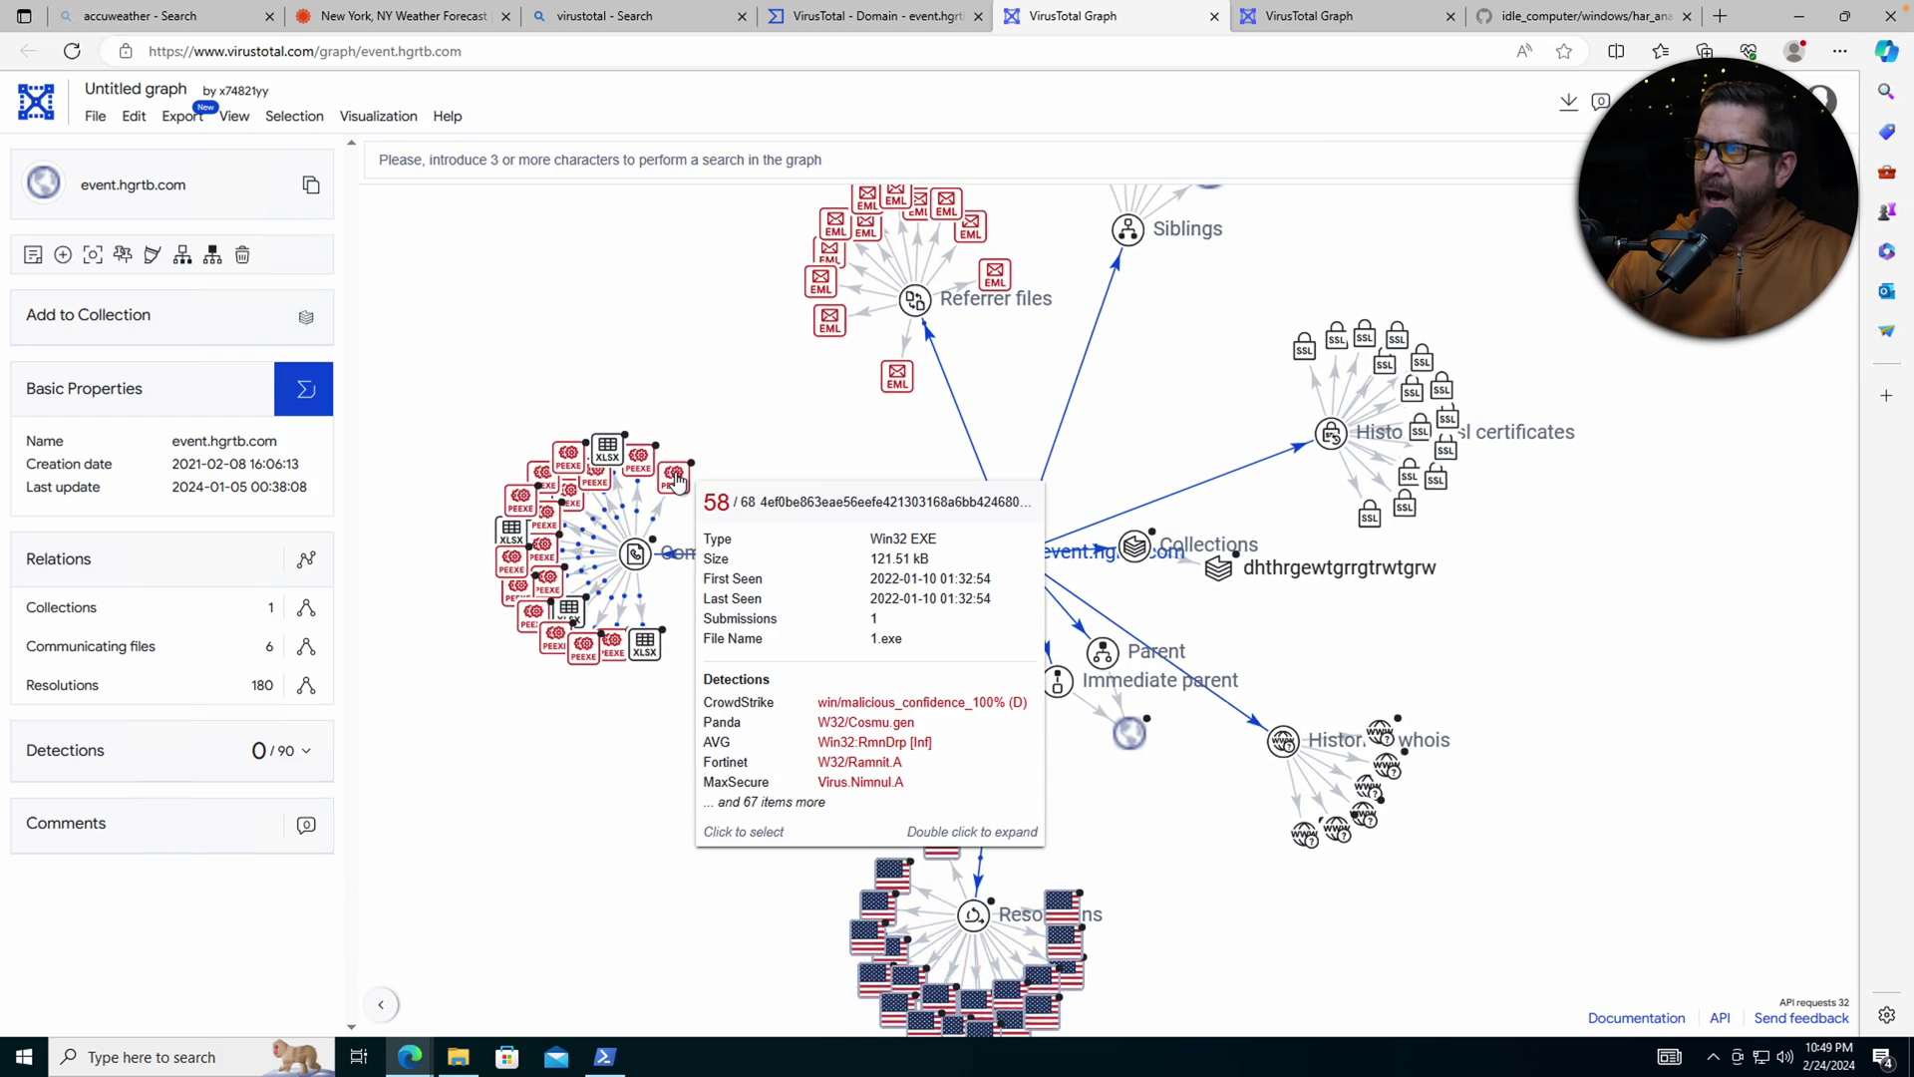
pyautogui.click(1785, 99)
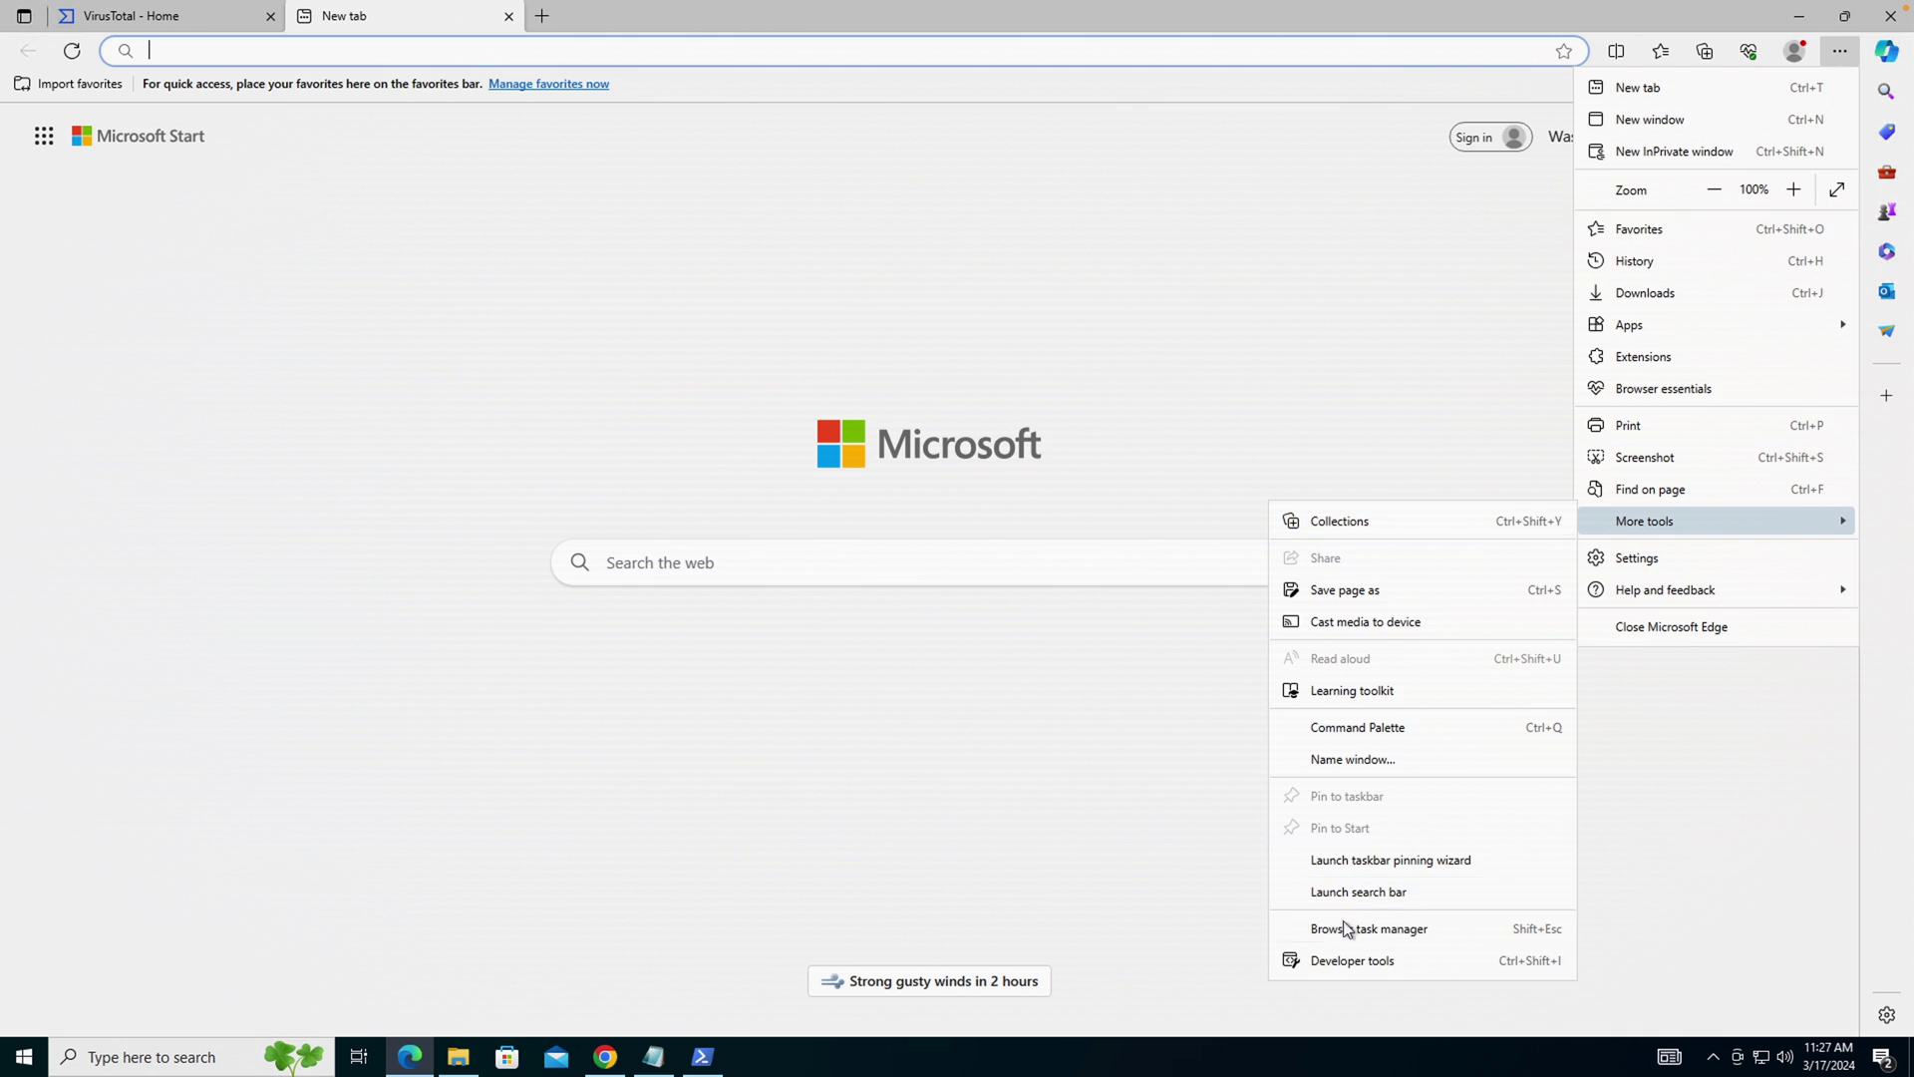
# - Open Developer Tools on the Network panel and load walletvconnec.gitbook.io
pyautogui.click(1336, 1069)
pyautogui.click(264, 50)
pyautogui.write('https://walletvconnec.gitbook.io/us')
pyautogui.press('Return')
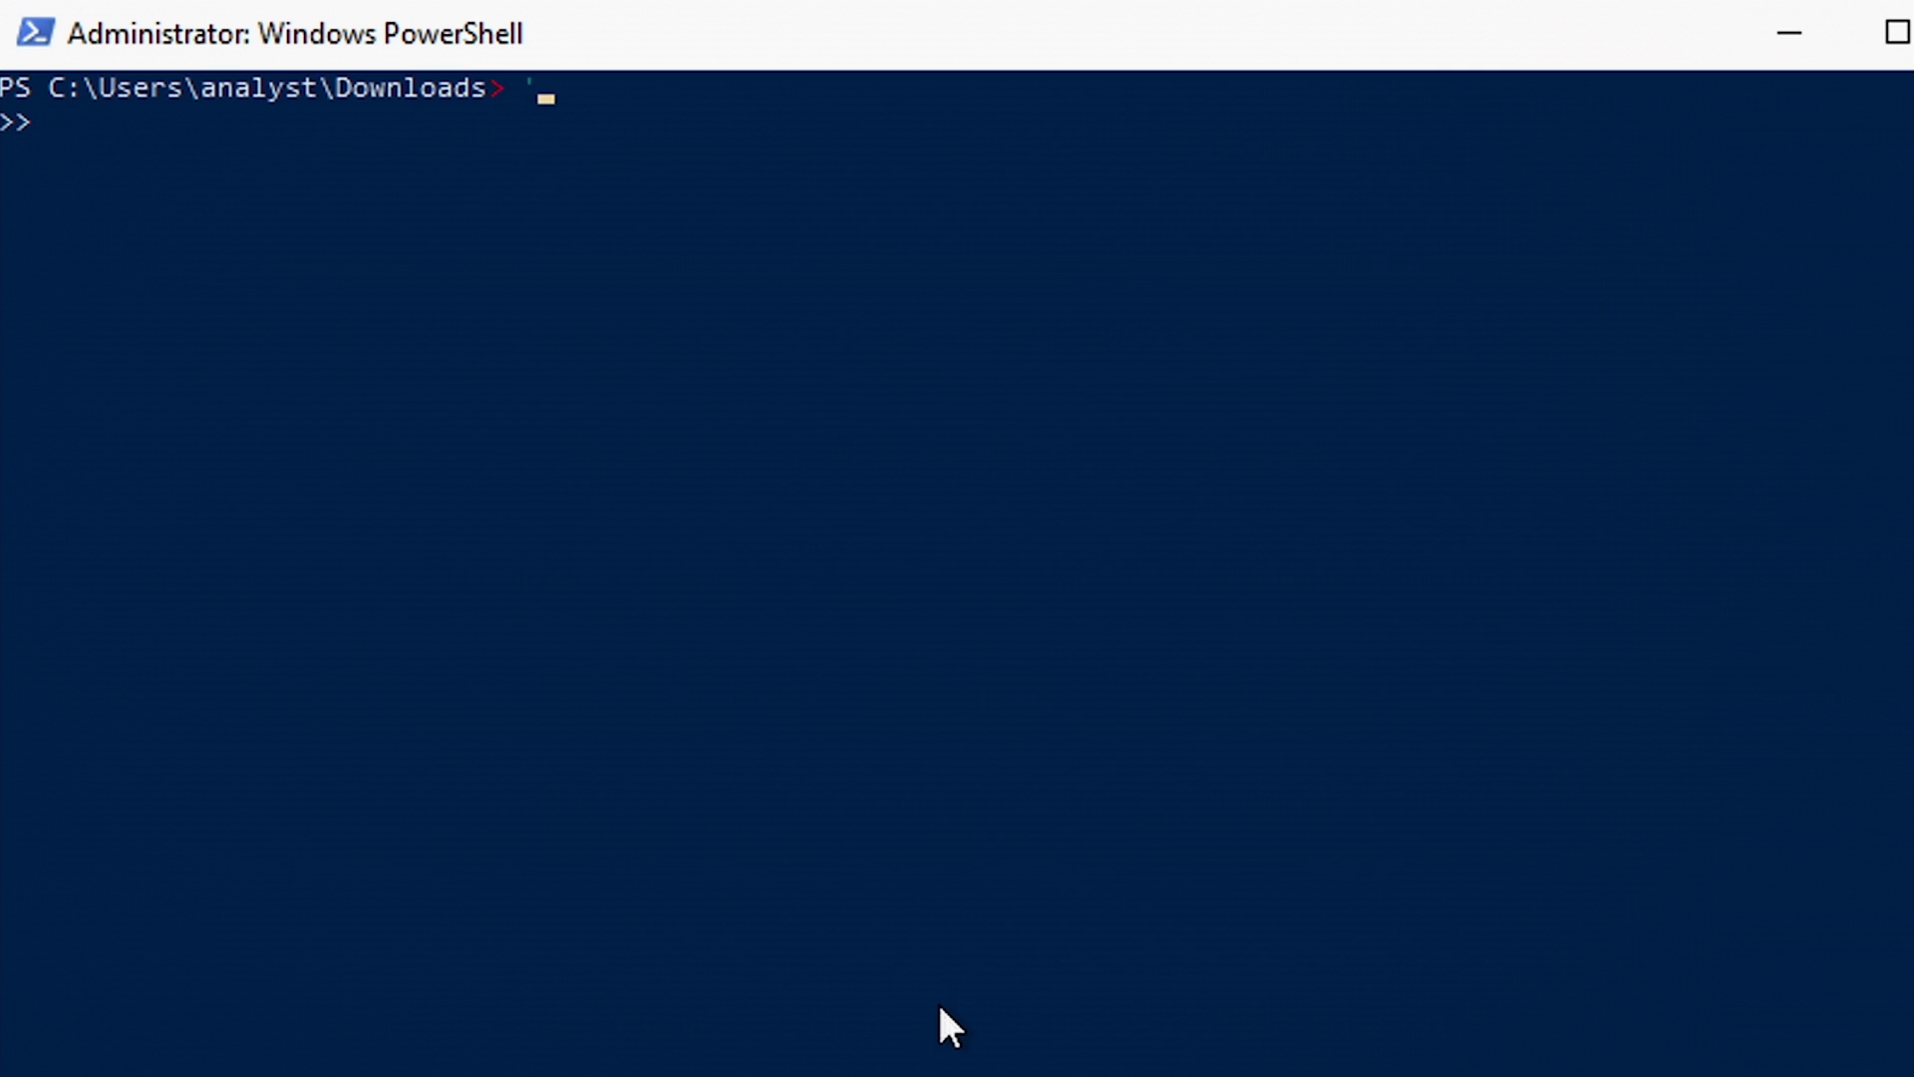
# - Cancel the pending PowerShell command and paste the domain-extraction pipeline for p3.har
pyautogui.hotkey('ctrl', 'c')
pyautogui.press('Return')
pyautogui.hotkey('ctrl', 'v')
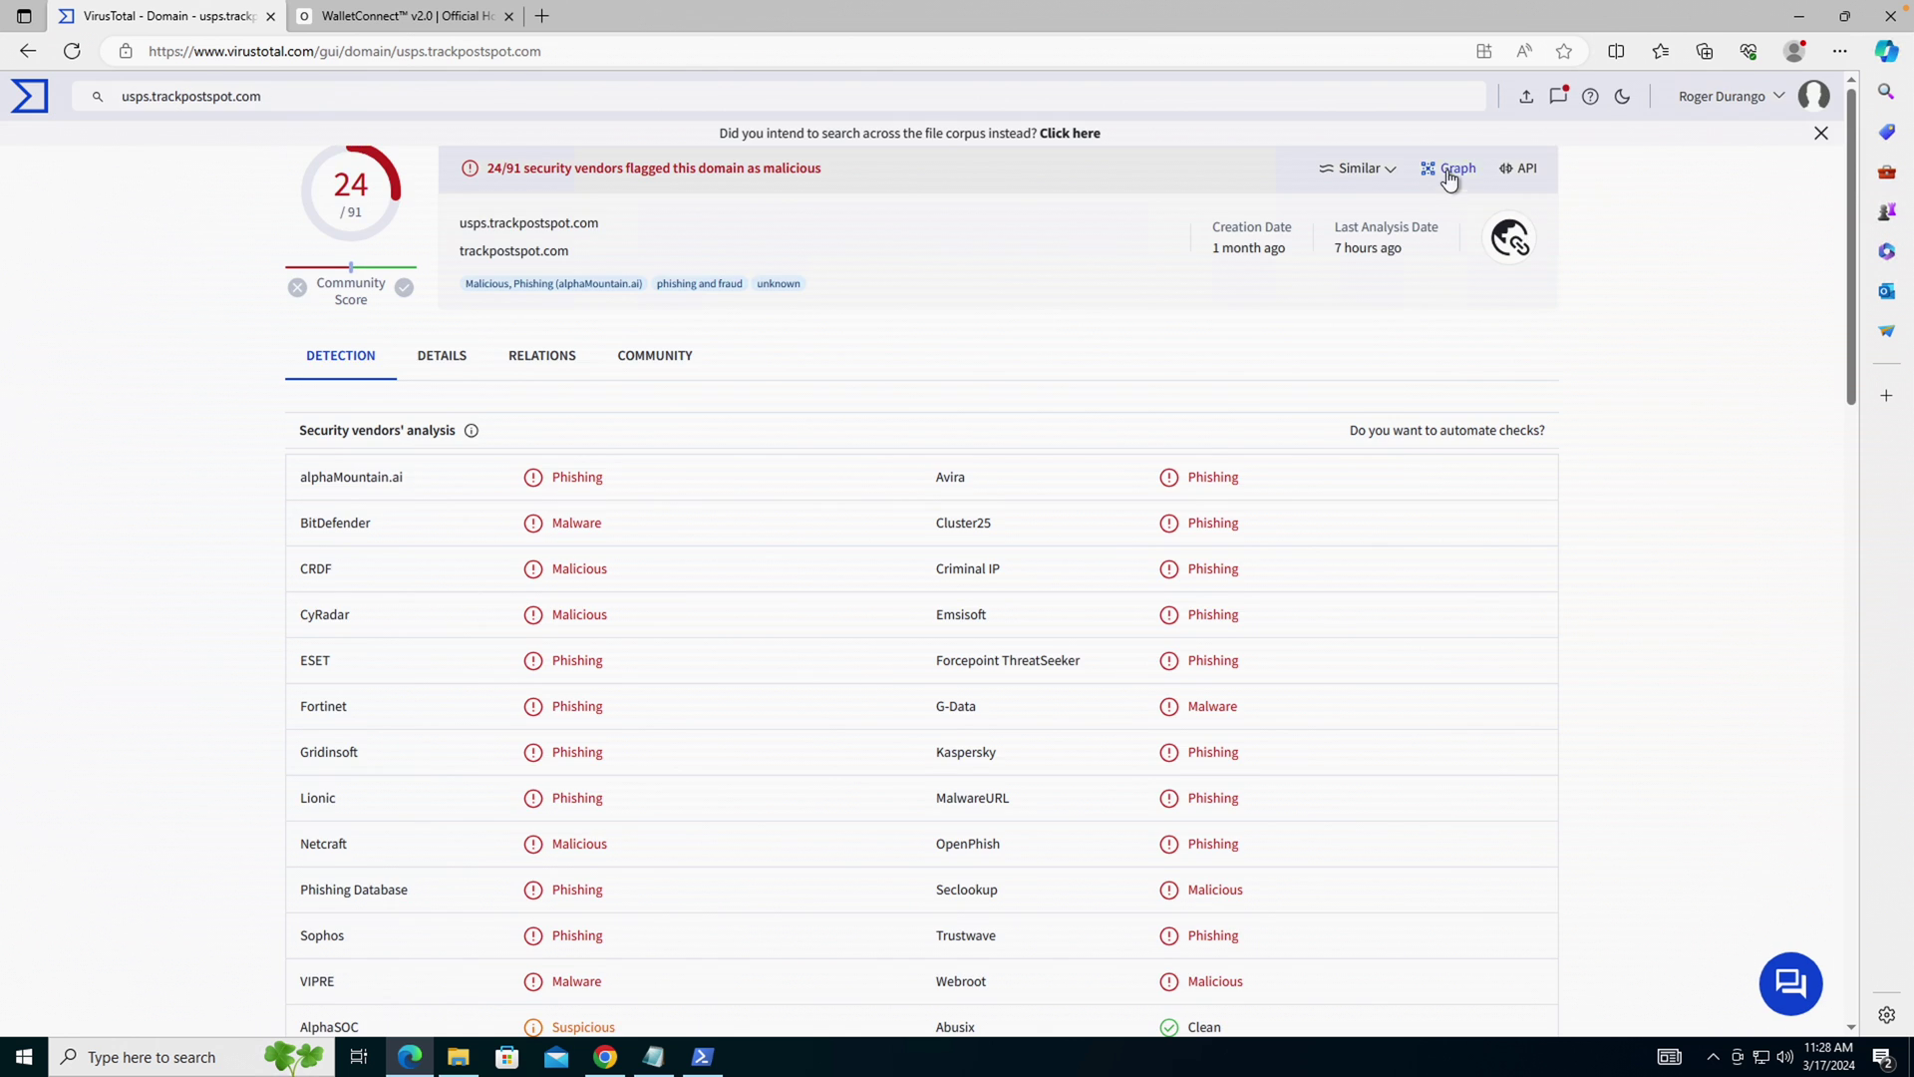
# - Graph usps.trackpostspot.com on VirusTotal, then review its details, relations and community comments
pyautogui.click(1449, 171)
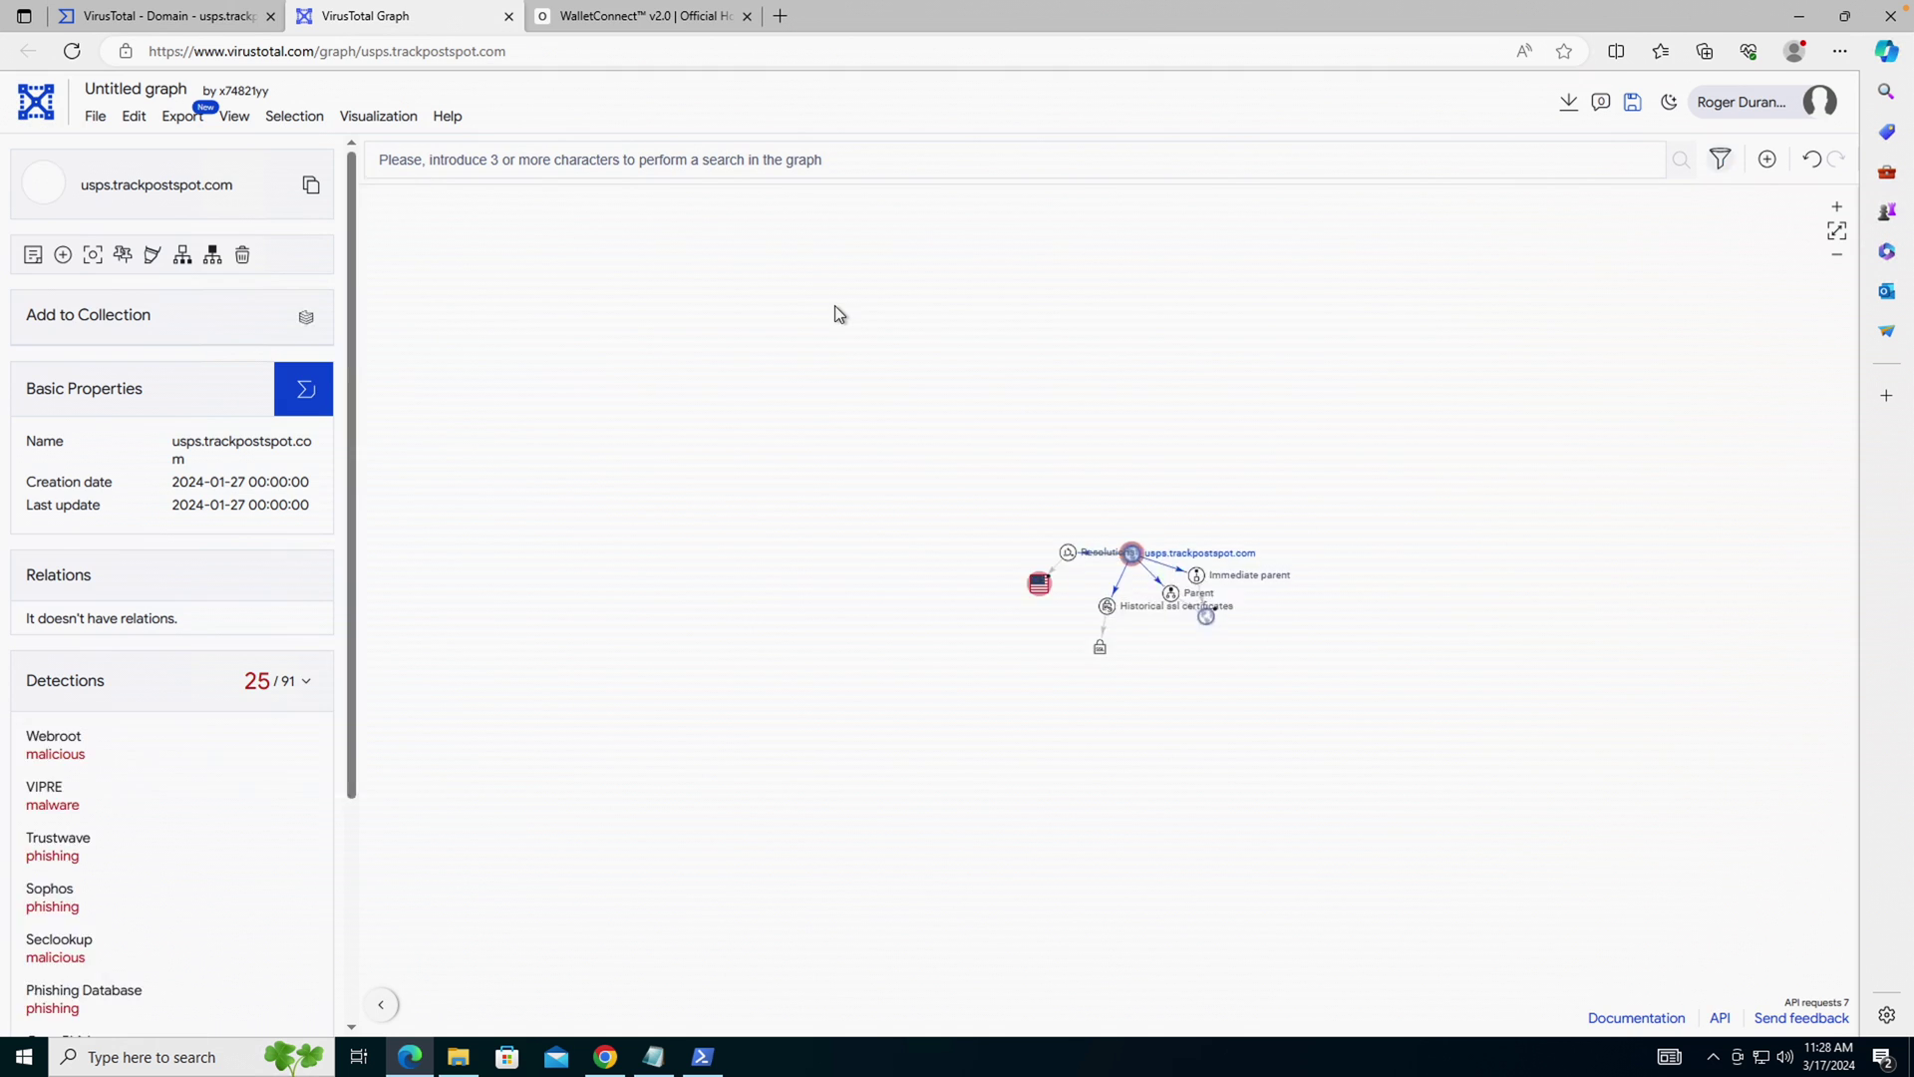
pyautogui.click(236, 17)
pyautogui.click(441, 355)
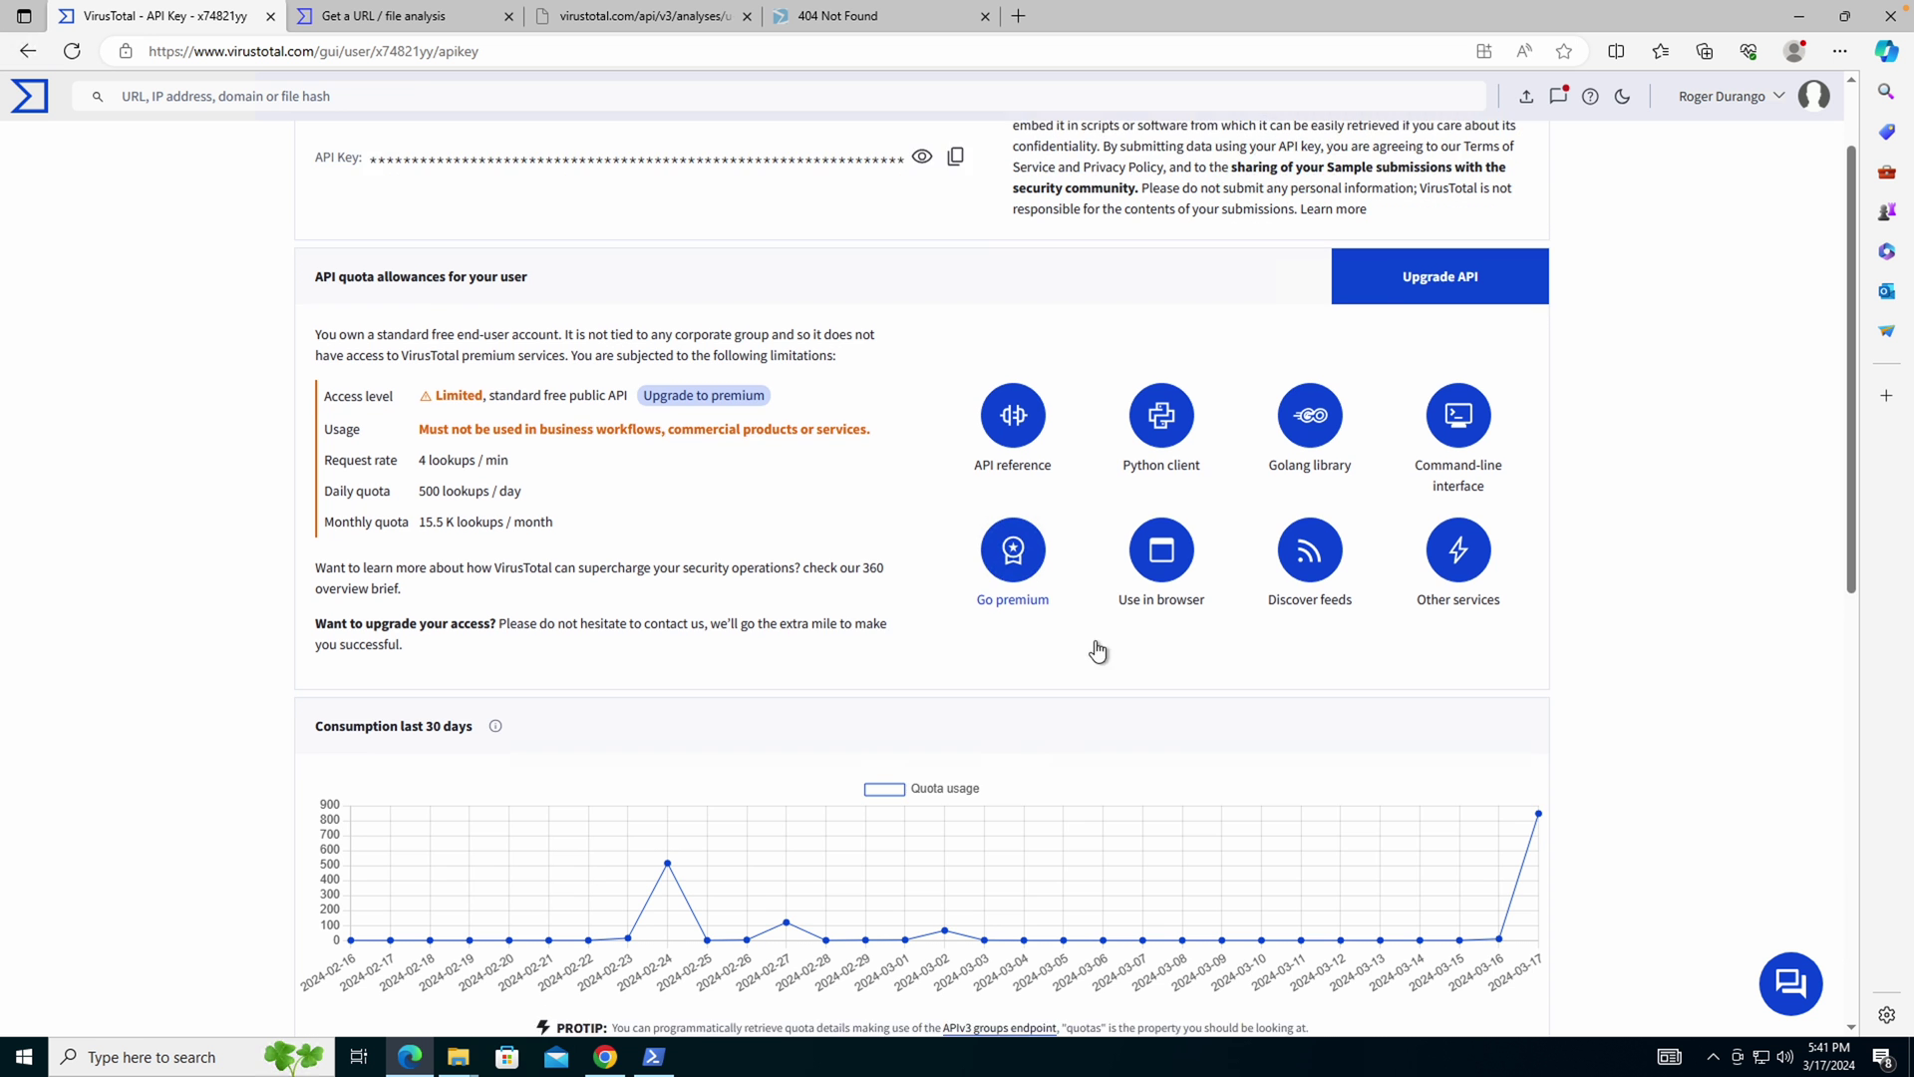
# - Scroll down the VirusTotal account quota page to the usage chart
pyautogui.scroll(-1, 1376, 714)
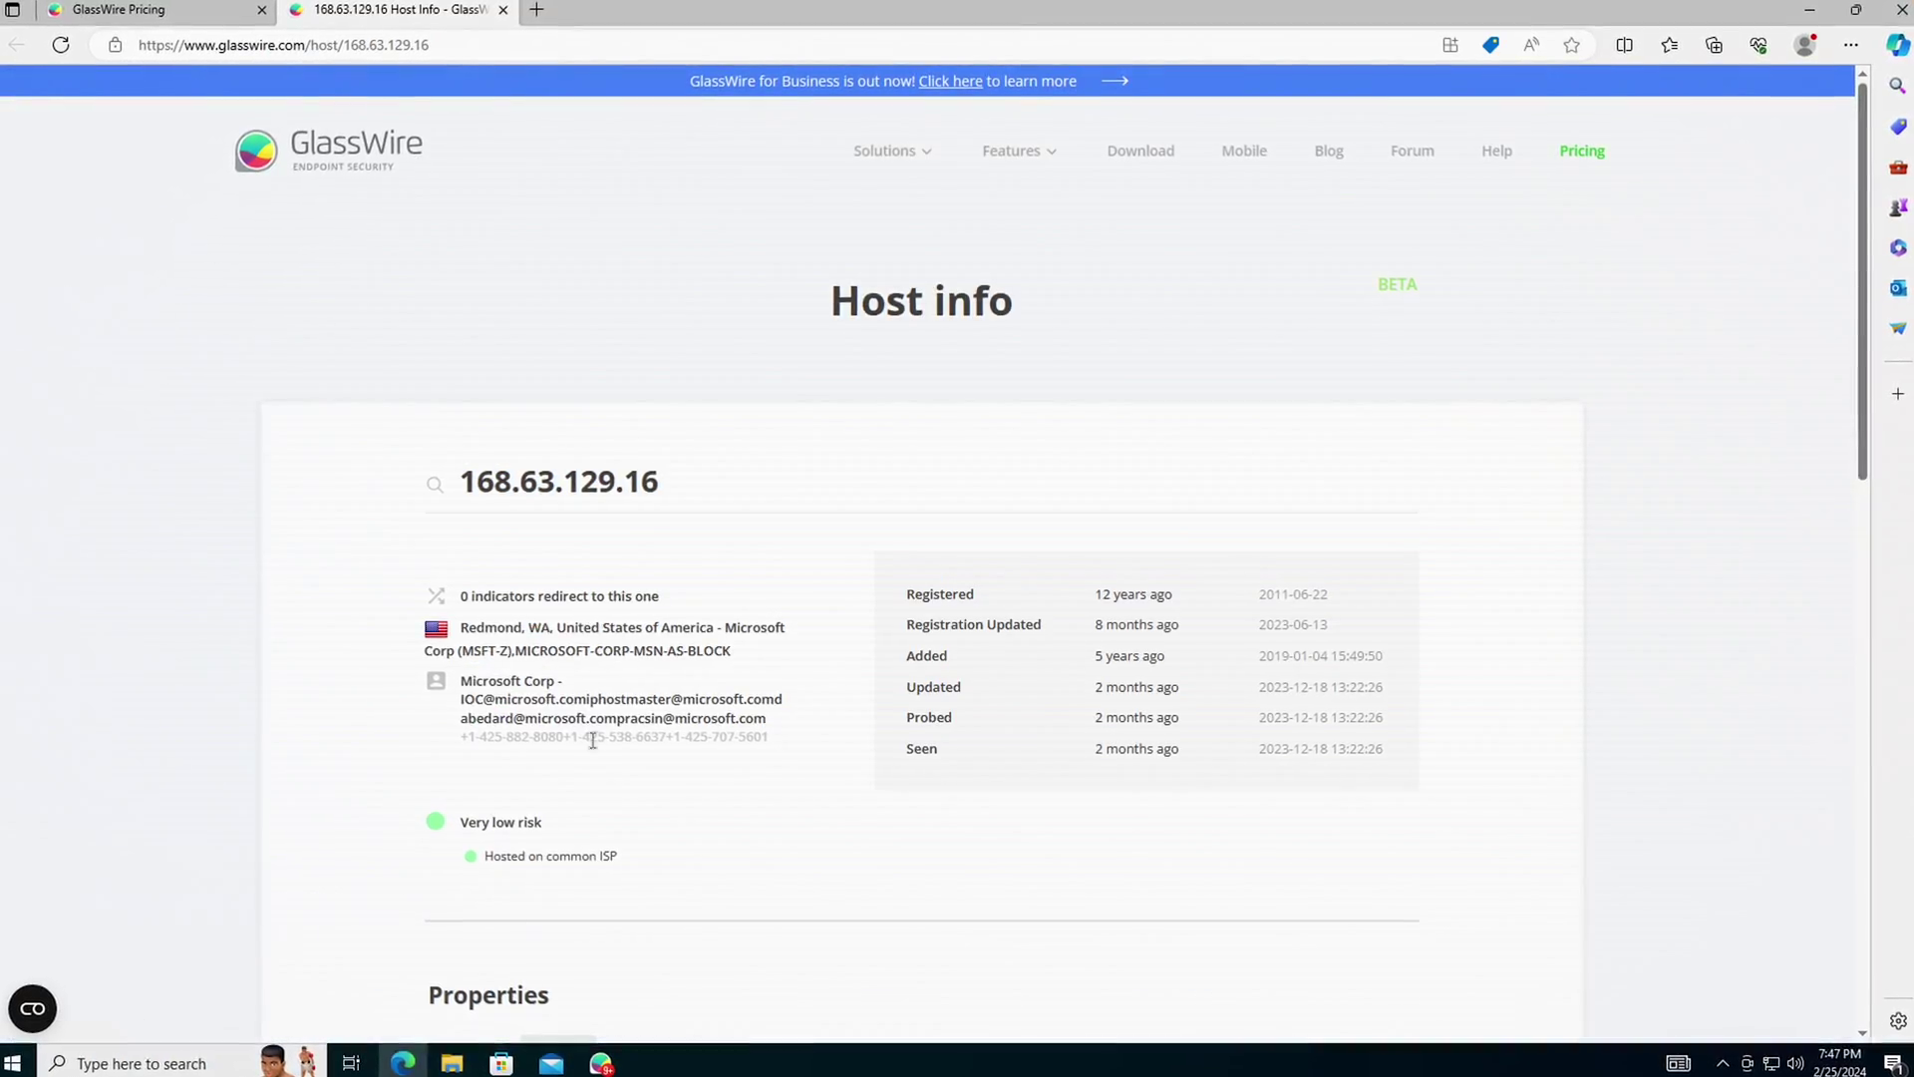
# - Sort GlassWire's firewall app list by GW Score and select a host entry in test3.csv
pyautogui.scroll(-5, 475, 589)
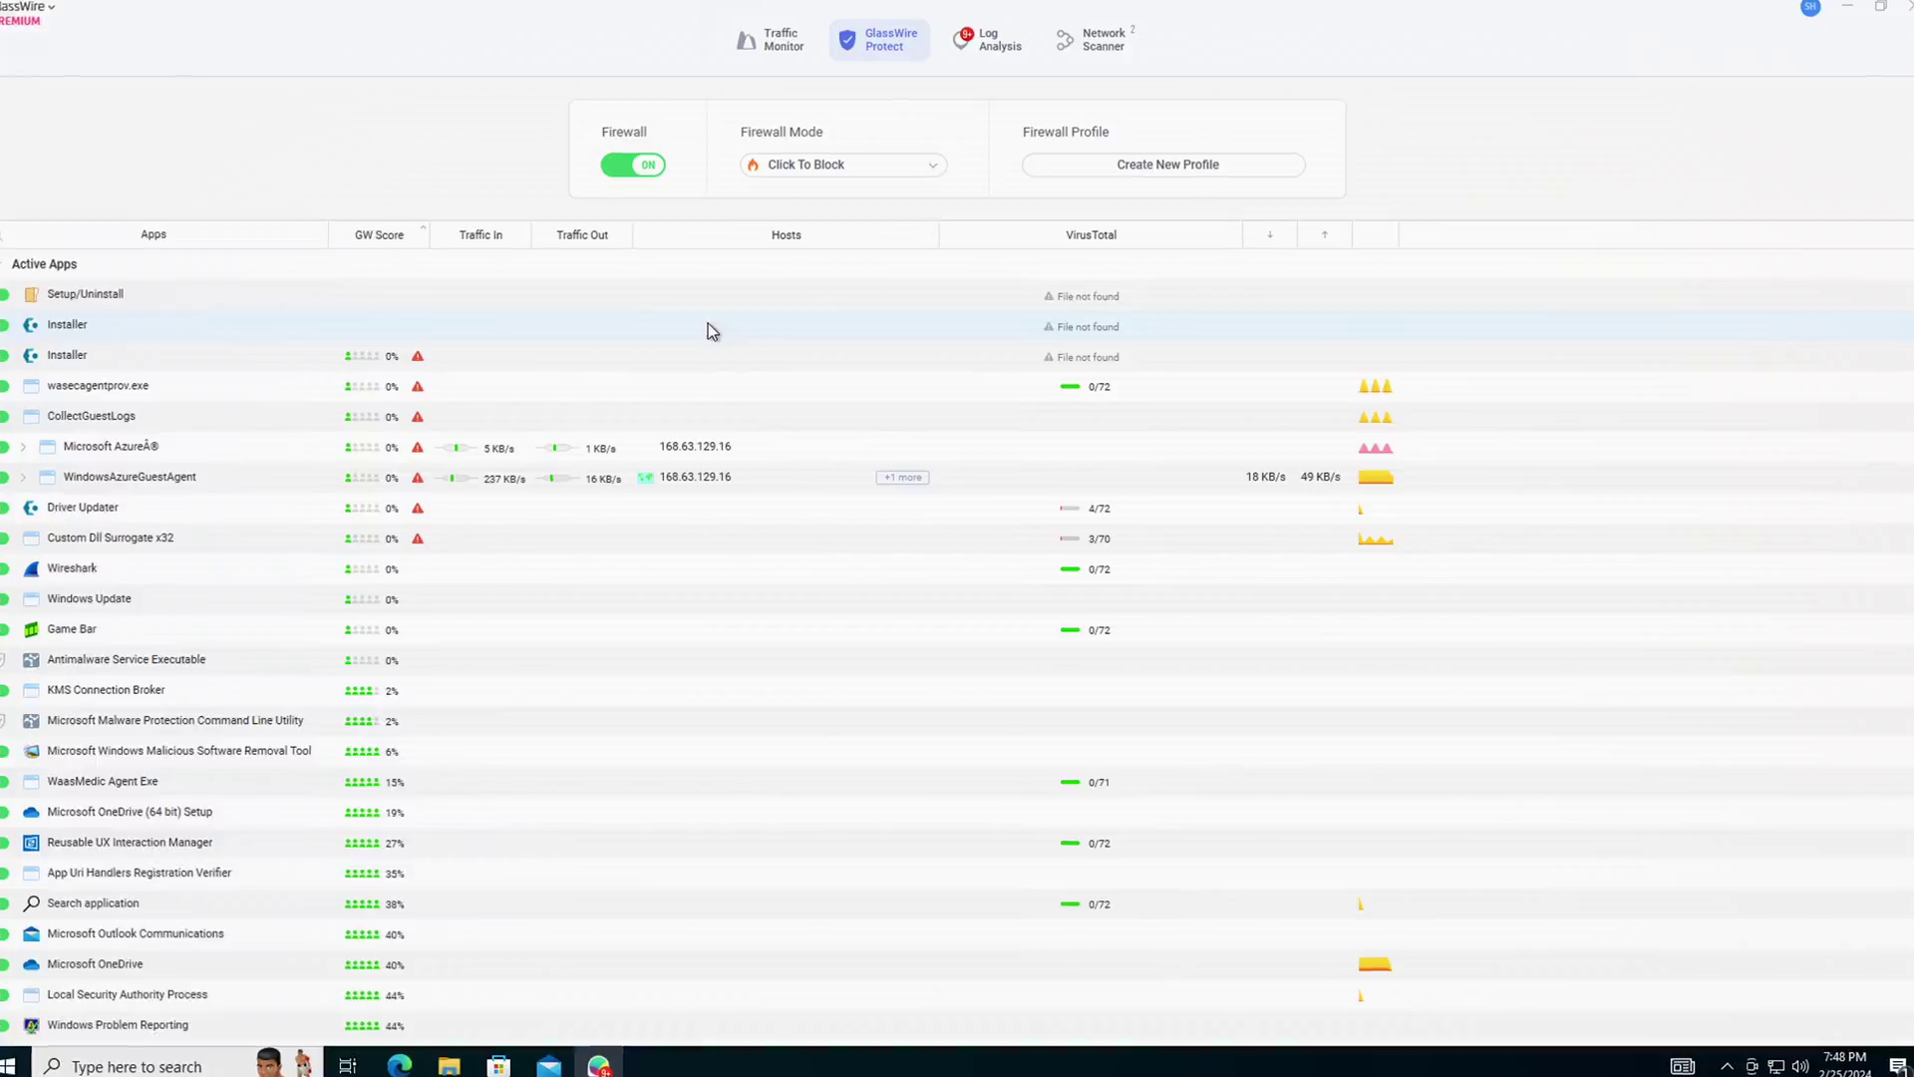
pyautogui.click(379, 234)
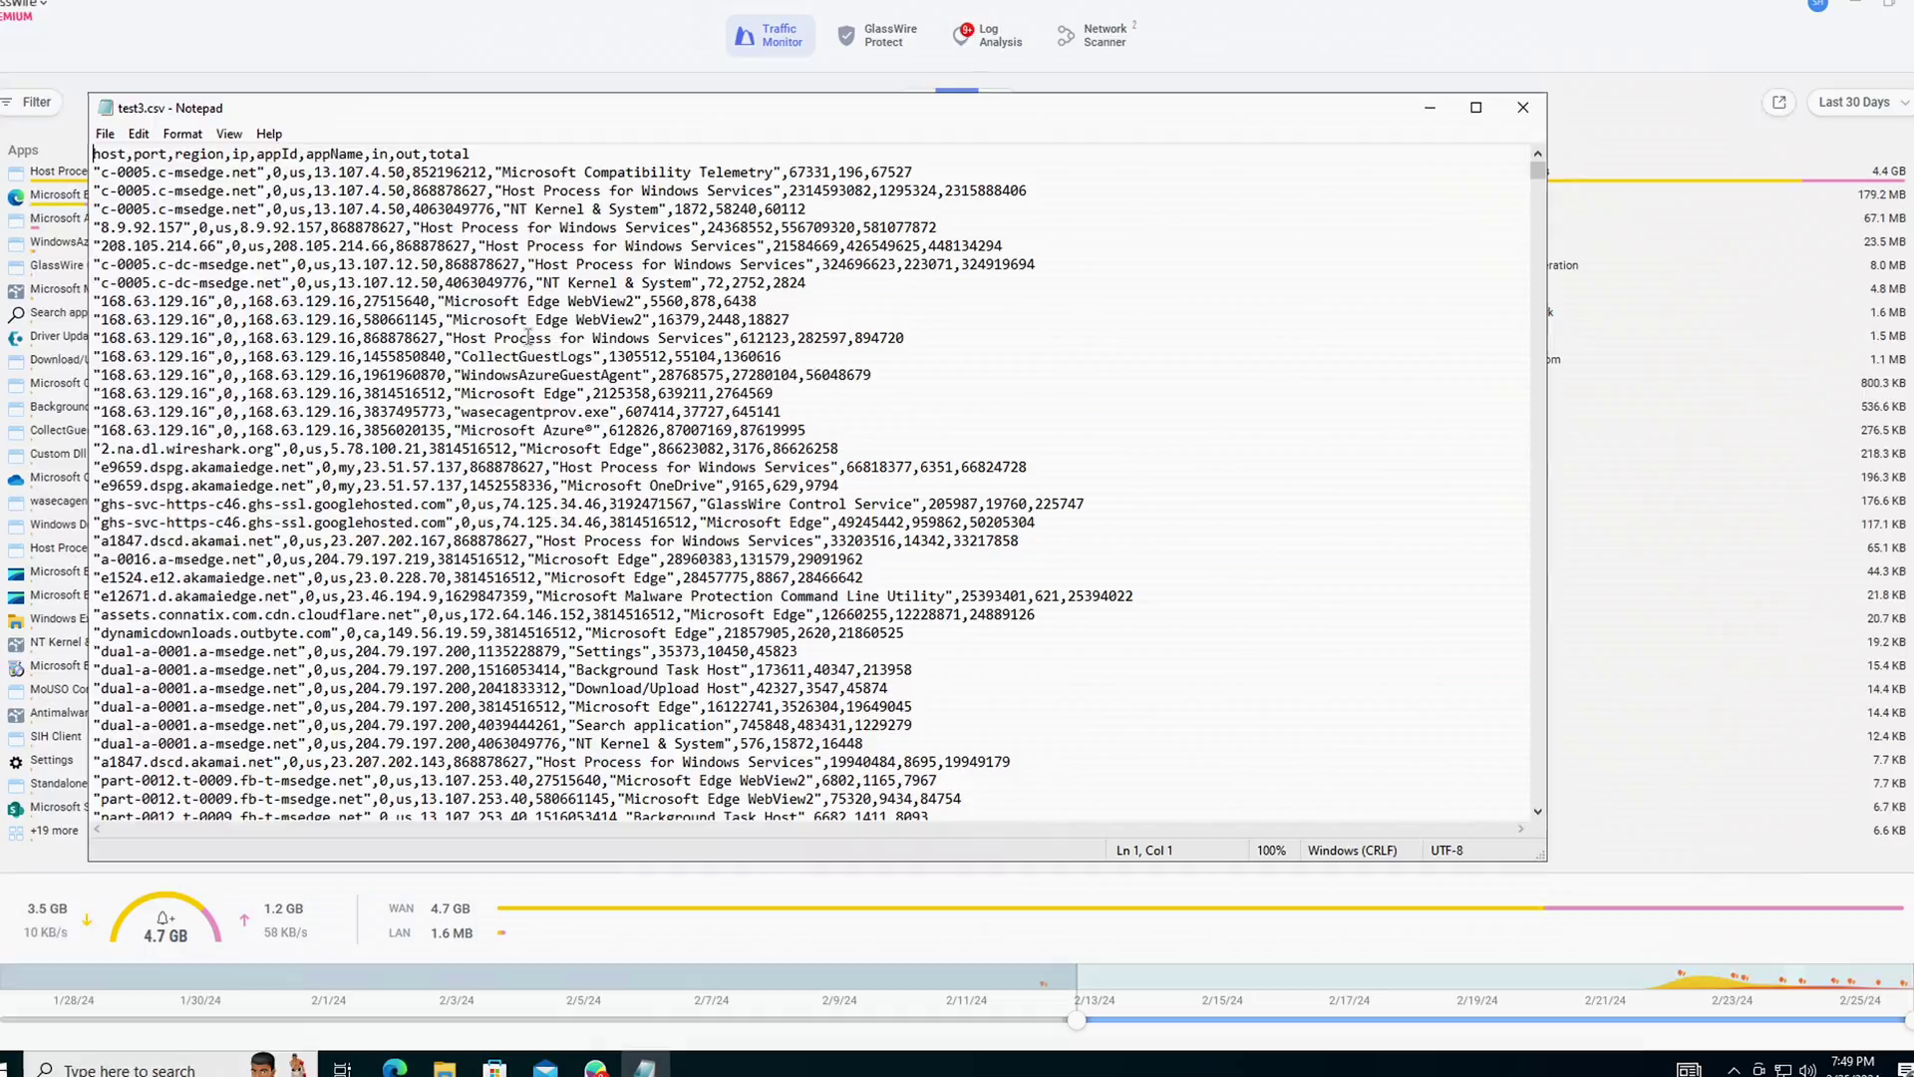
pyautogui.doubleClick(409, 244)
pyautogui.scroll(20, 824, 332)
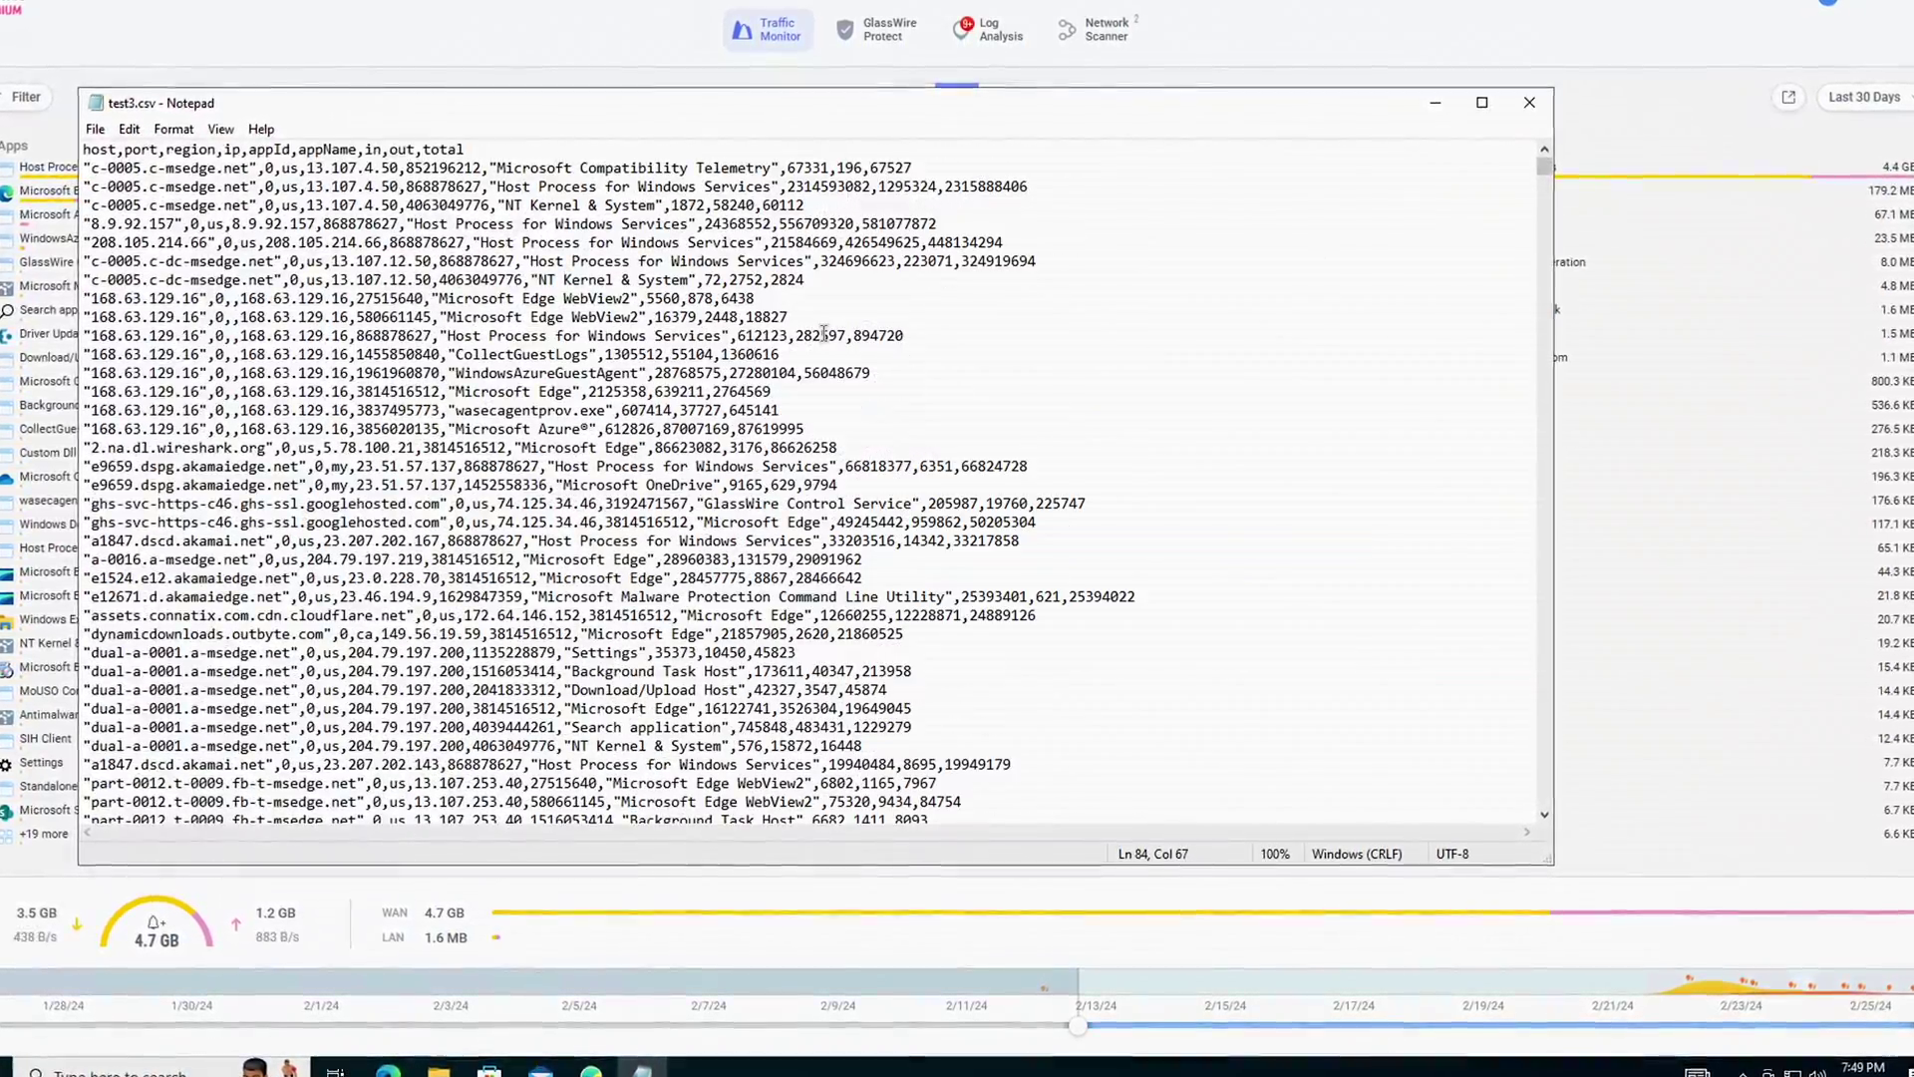
# - Close test3.csv and show the local network devices 10.1.0.1 and 10.1.0.4 in Network Scanner
pyautogui.click(1531, 100)
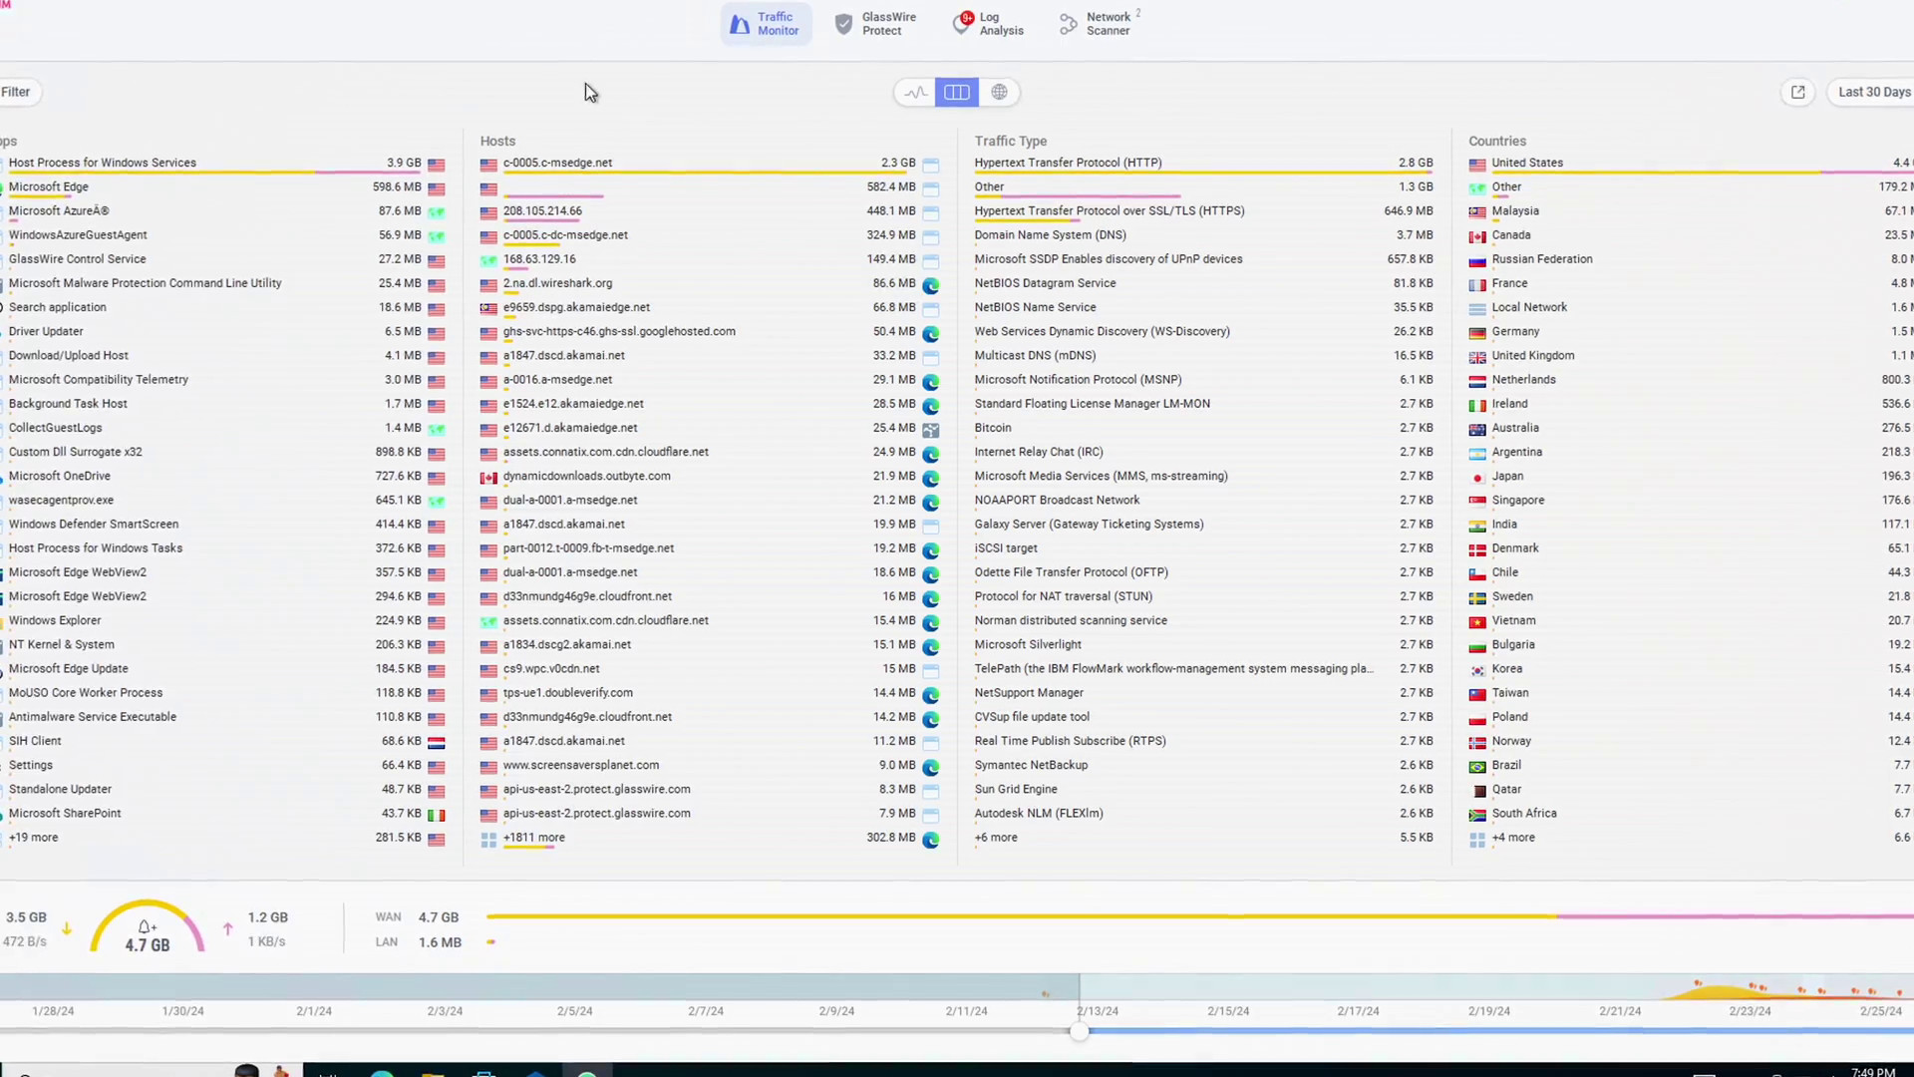
pyautogui.moveTo(309, 367)
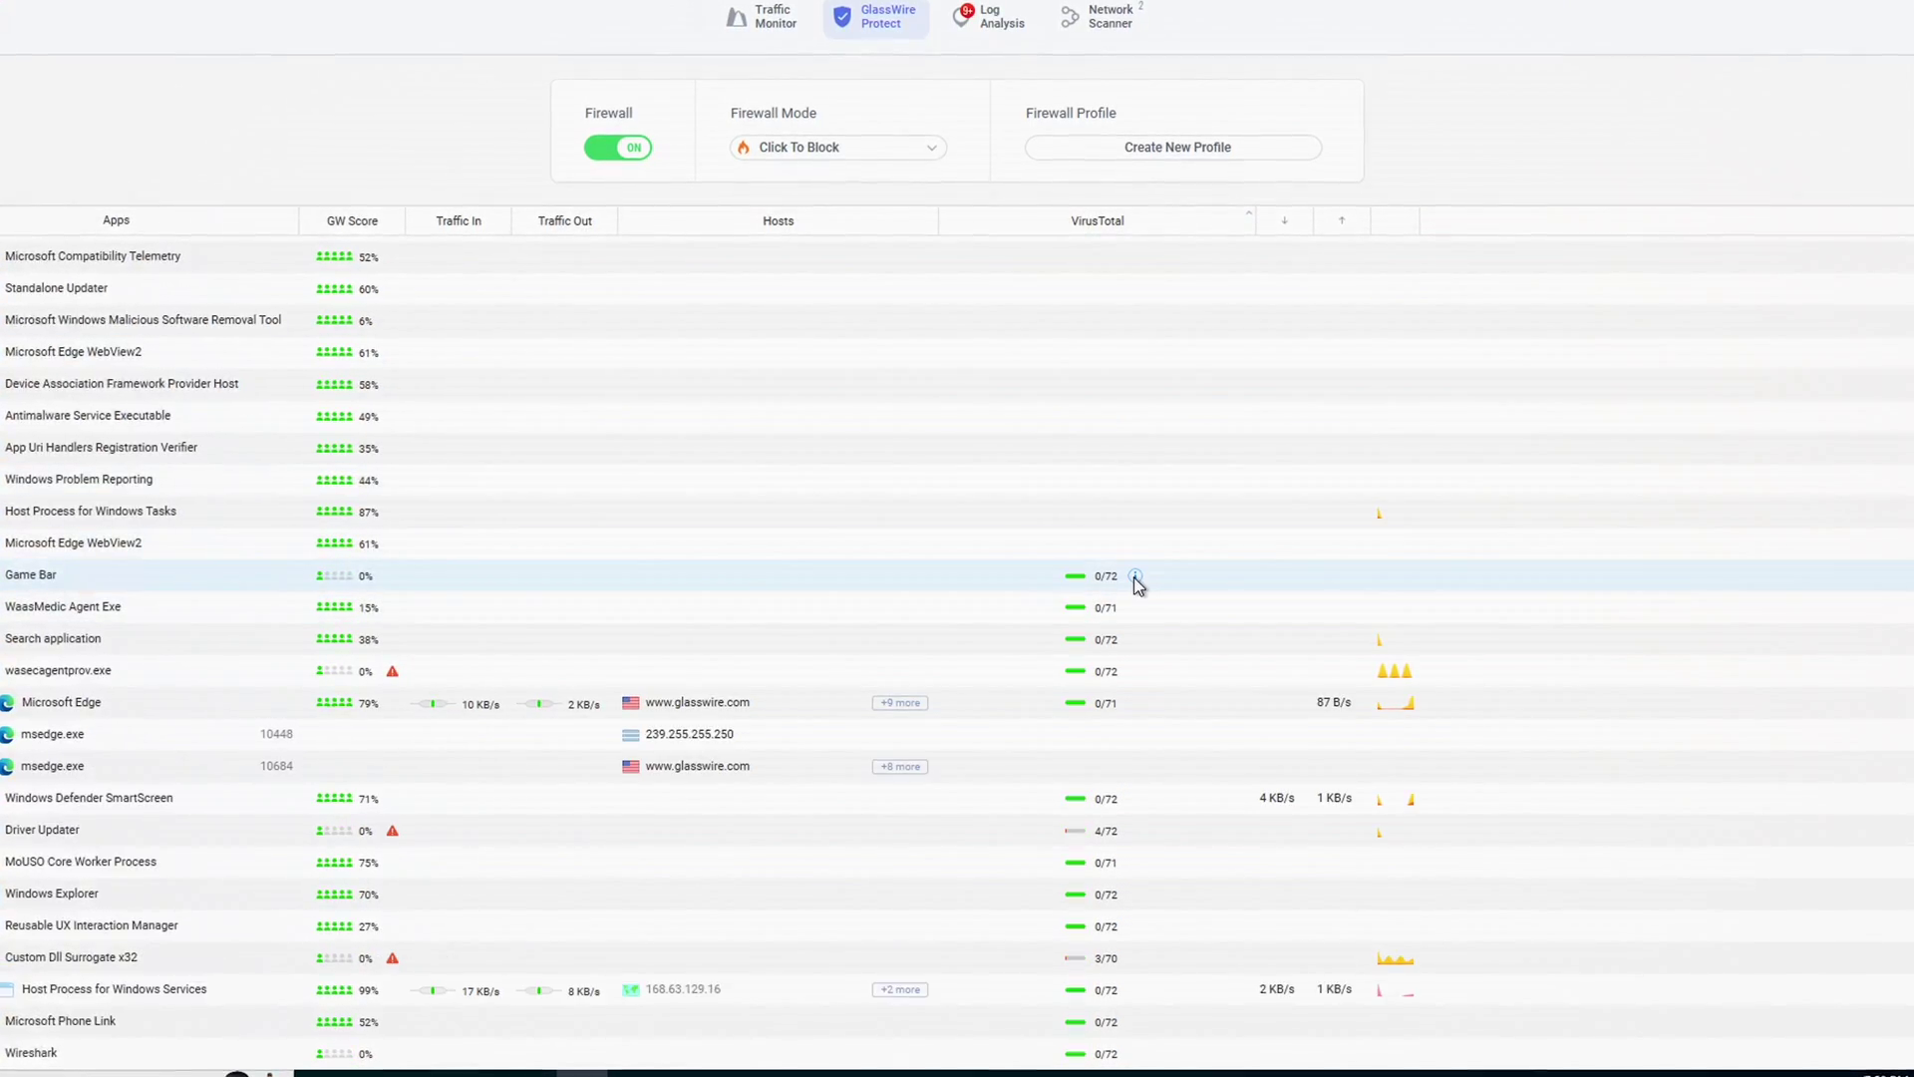
pyautogui.click(1111, 18)
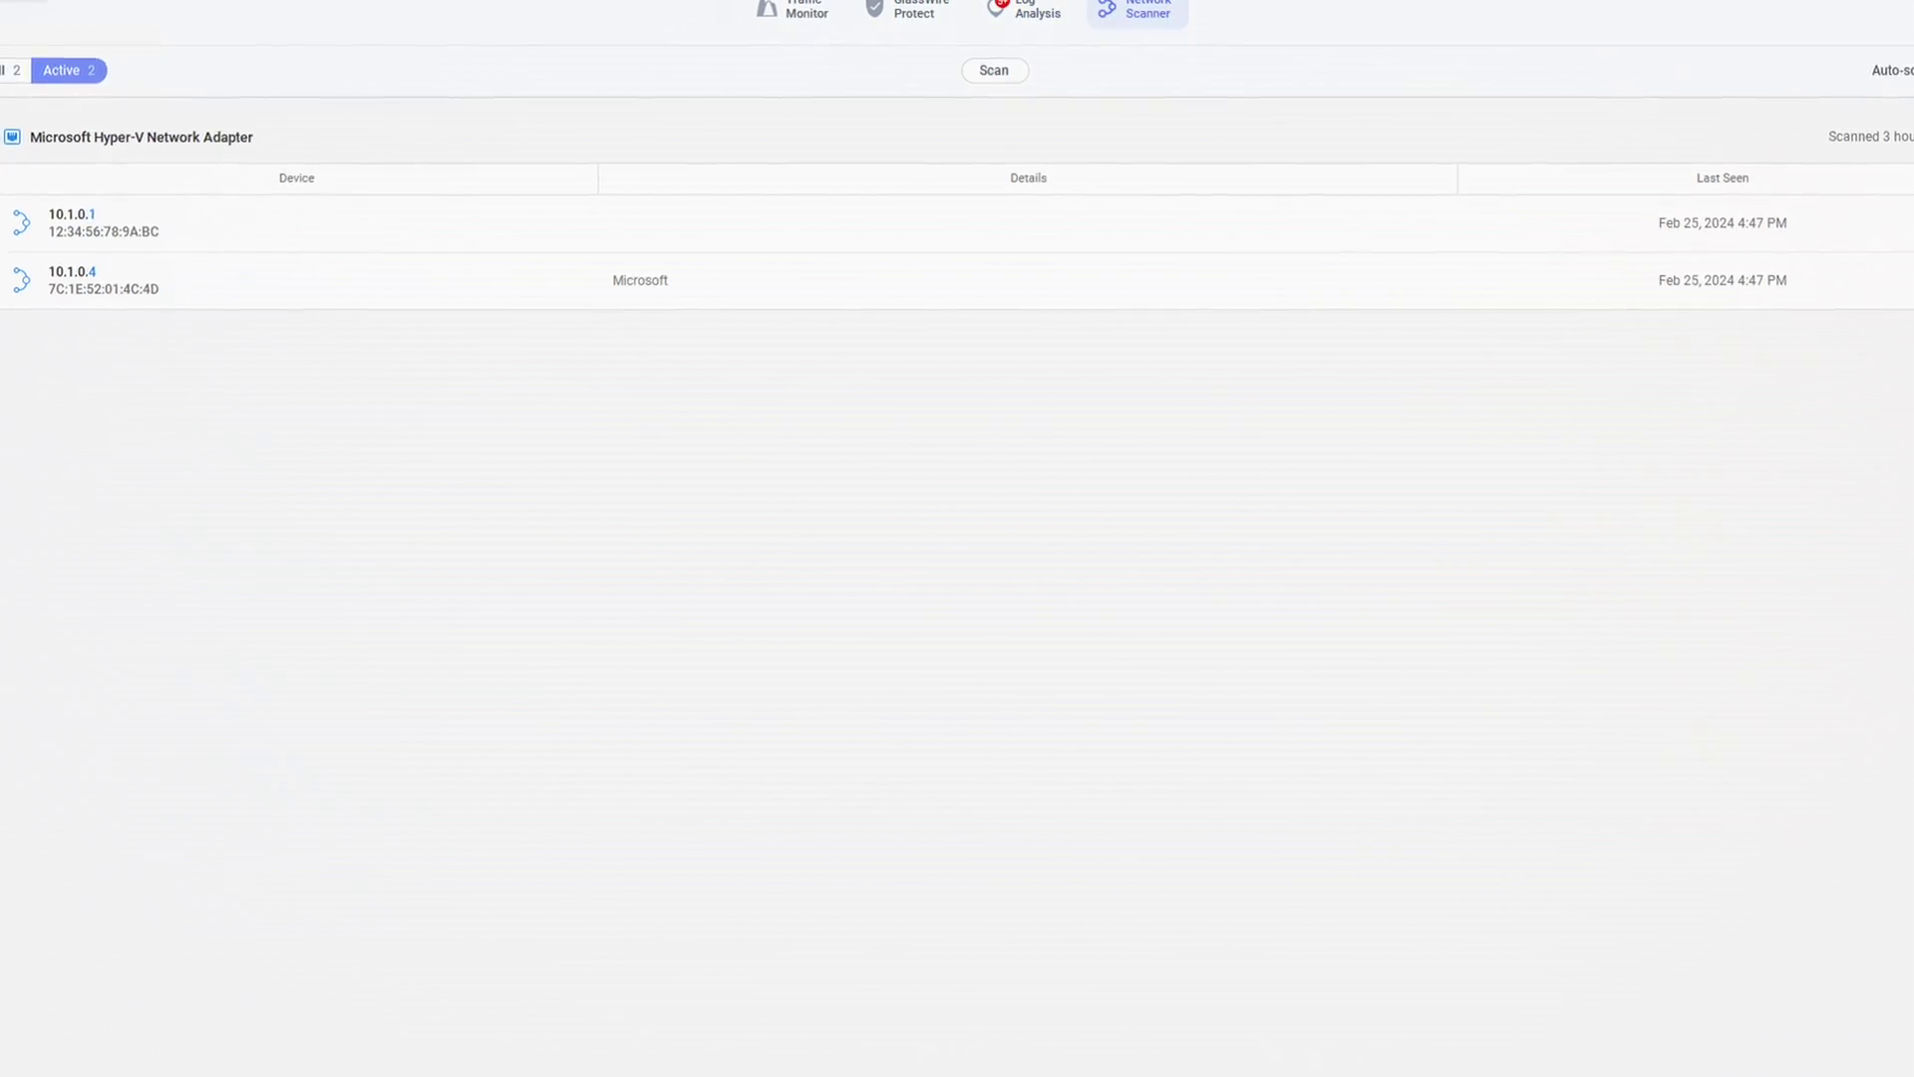